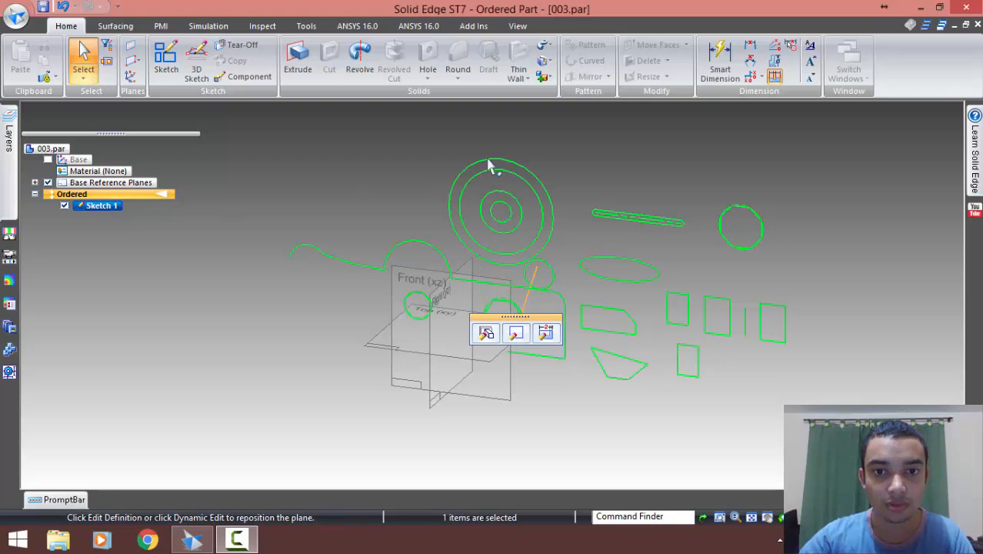
Open the profile of Sketch 1 for editing
{"action": "left_click", "coordinate": [378, 157]}
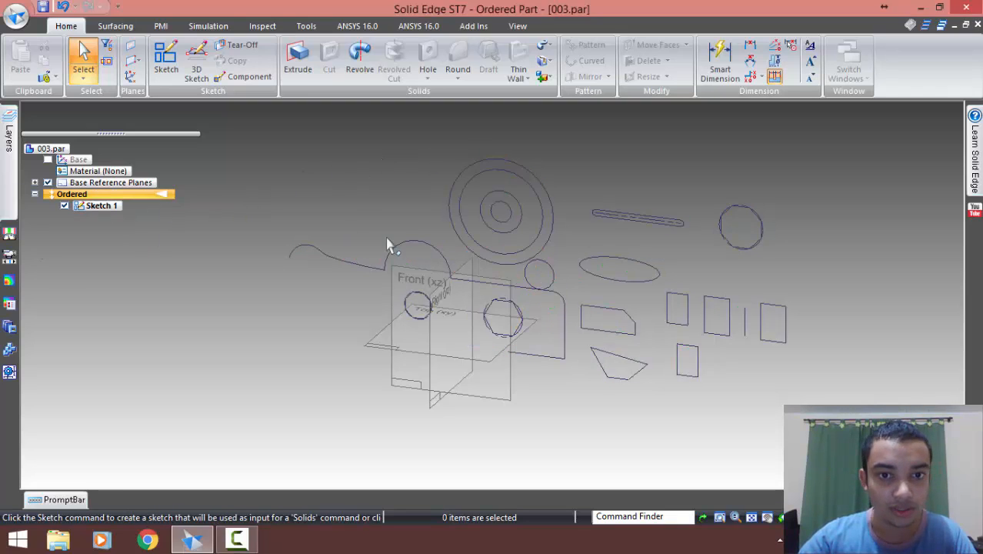
{"action": "left_click", "coordinate": [101, 207]}
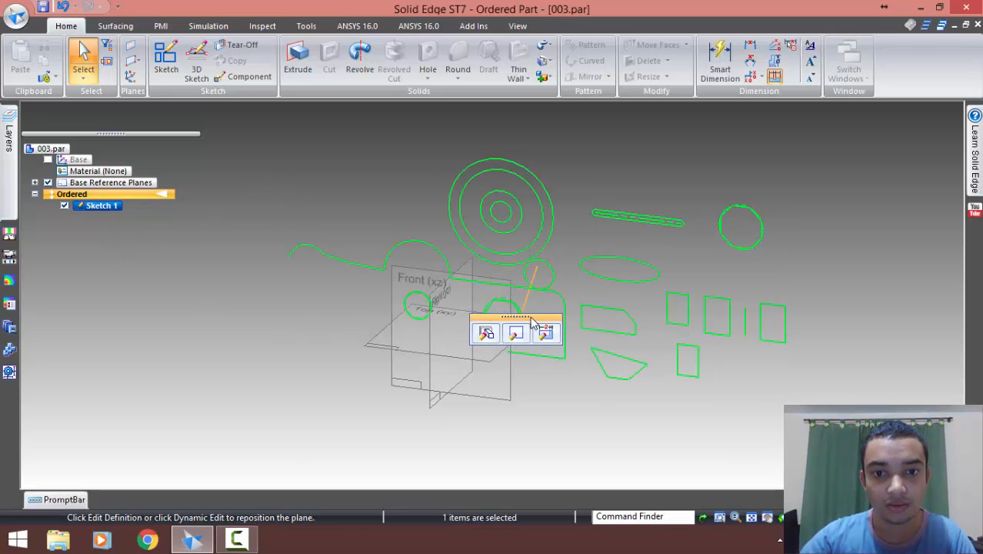
{"action": "left_click_drag", "start_coordinate": [532, 322], "coordinate": [629, 157]}
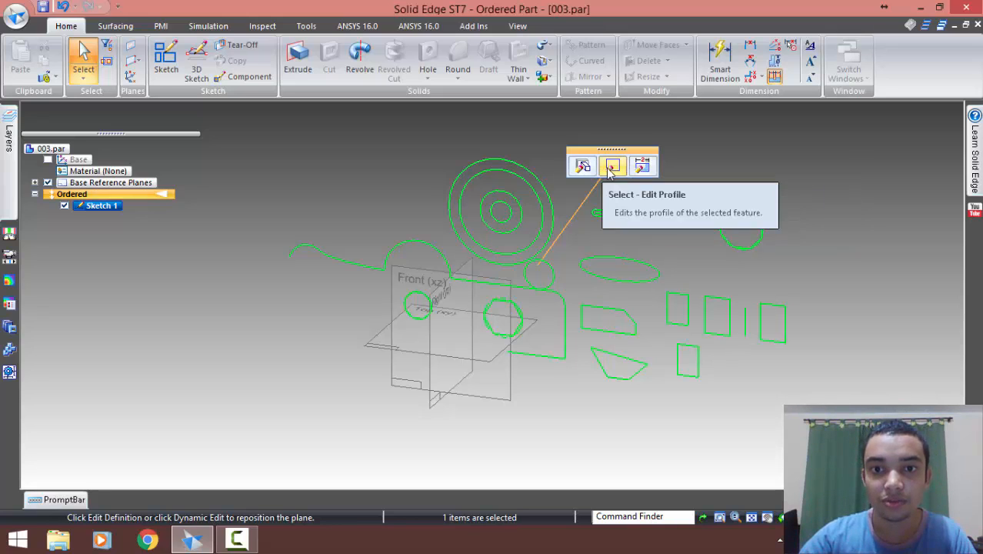
{"action": "left_click", "coordinate": [611, 168]}
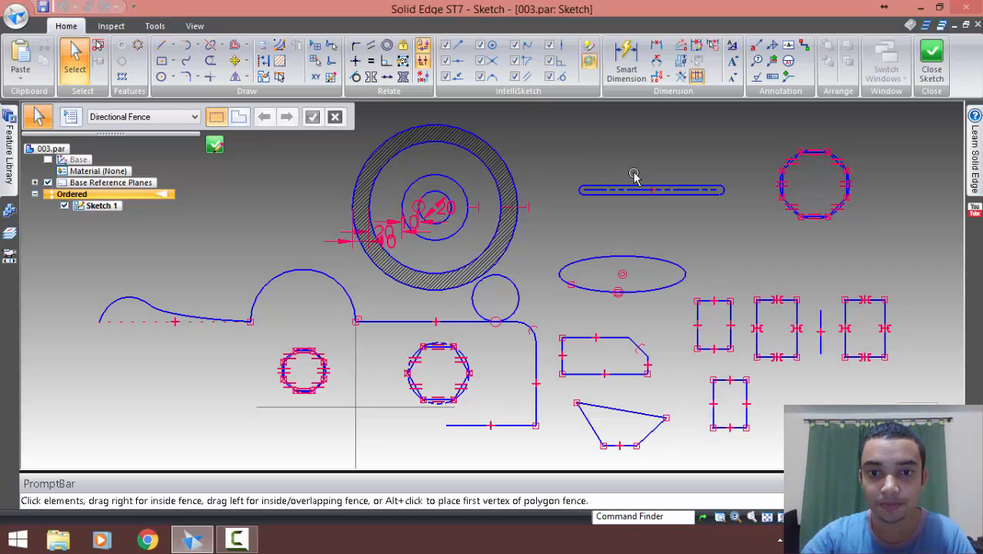
Draw a horizontal line in the empty area to the right of the existing octagon
{"action": "scroll", "coordinate": [626, 158], "scroll_direction": "down", "scroll_amount": 2}
{"action": "mouse_move", "coordinate": [630, 155]}
{"action": "middle_mouse_down", "text": "shift"}
{"action": "mouse_move", "coordinate": [566, 169]}
{"action": "mouse_move", "coordinate": [588, 167]}
{"action": "mouse_move", "coordinate": [579, 148]}
{"action": "middle_mouse_up", "text": "shift"}
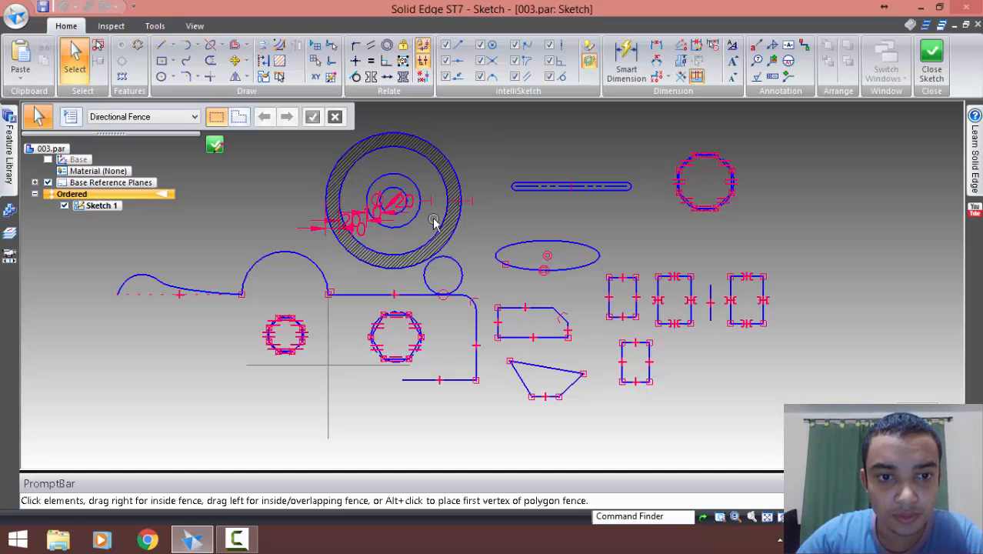
{"action": "scroll", "coordinate": [480, 279], "scroll_direction": "down", "scroll_amount": 1}
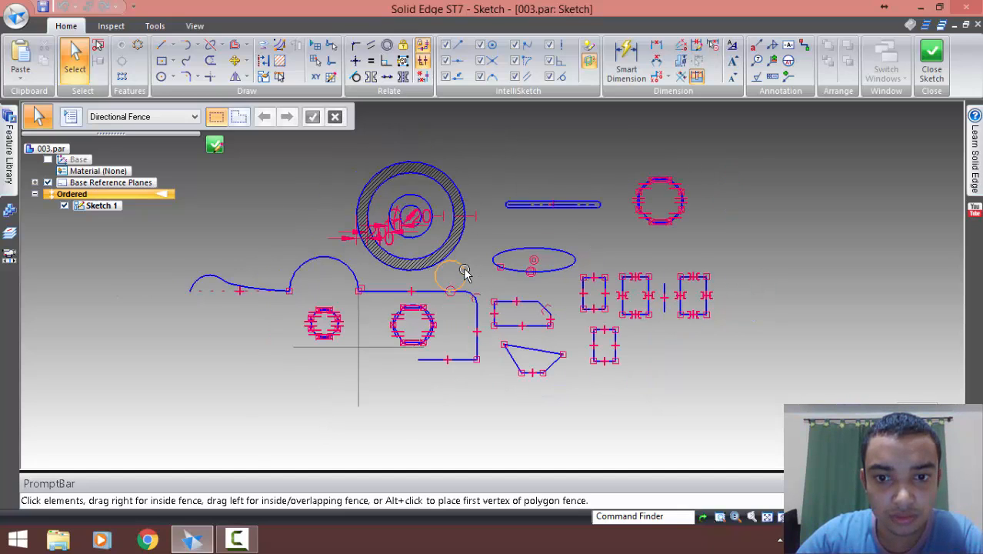
{"action": "scroll", "coordinate": [459, 272], "scroll_direction": "down", "scroll_amount": 1}
{"action": "left_click_drag", "start_coordinate": [291, 190], "coordinate": [506, 241]}
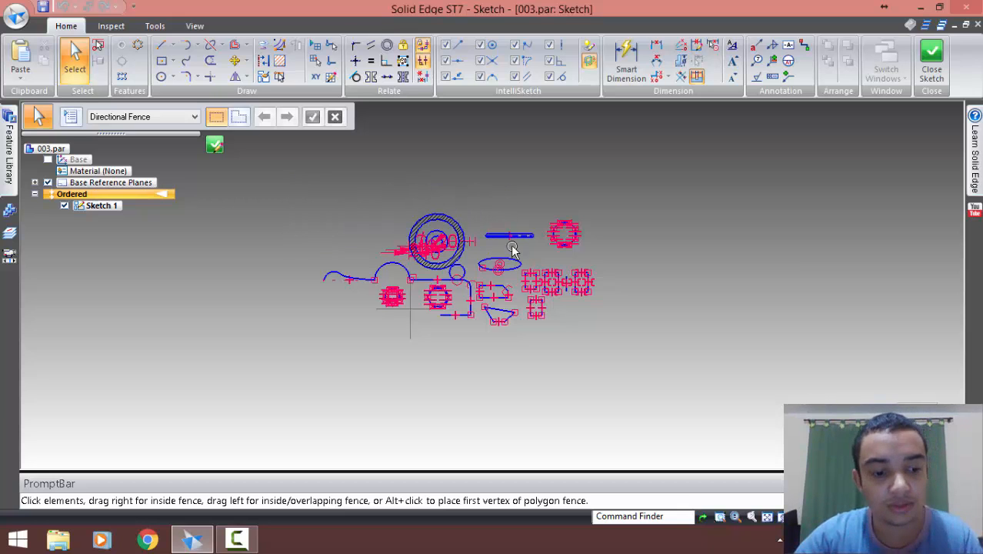
{"action": "scroll", "coordinate": [500, 252], "scroll_direction": "up", "scroll_amount": 3}
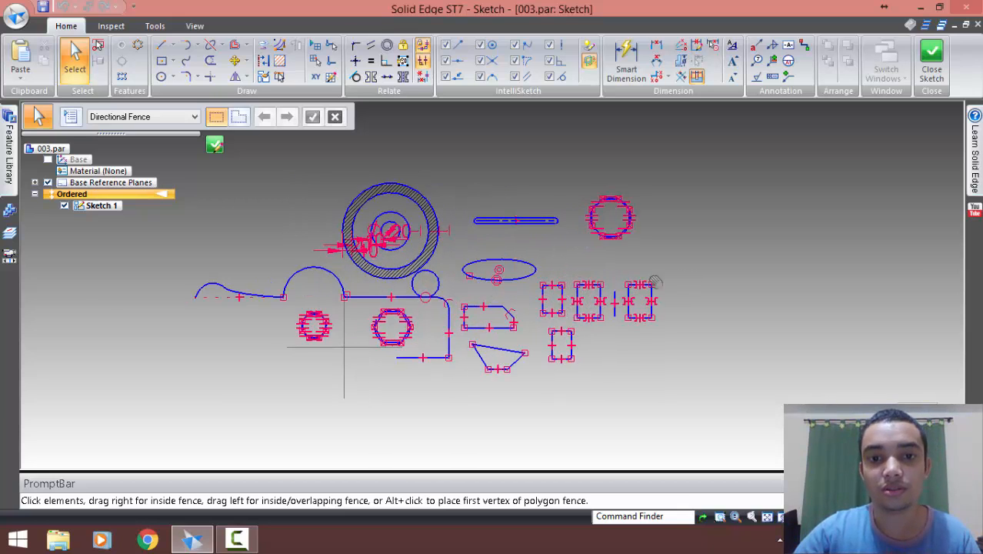
{"action": "middle_click_drag", "start_coordinate": [675, 280], "coordinate": [468, 291], "text": "shift"}
{"action": "scroll", "coordinate": [523, 279], "scroll_direction": "up", "scroll_amount": 3}
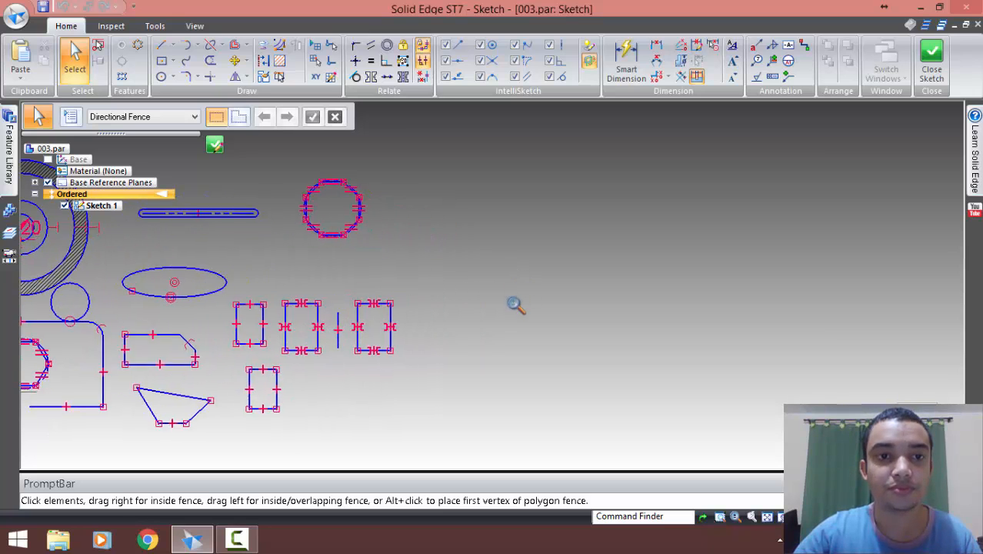
{"action": "middle_click_drag", "start_coordinate": [543, 273], "coordinate": [474, 279], "text": "shift"}
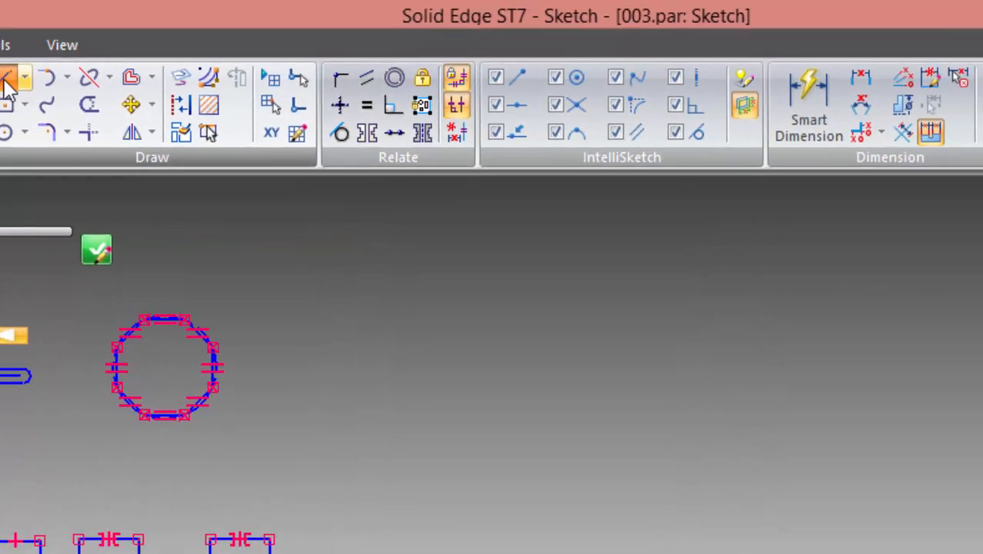
{"action": "left_click", "coordinate": [6, 80]}
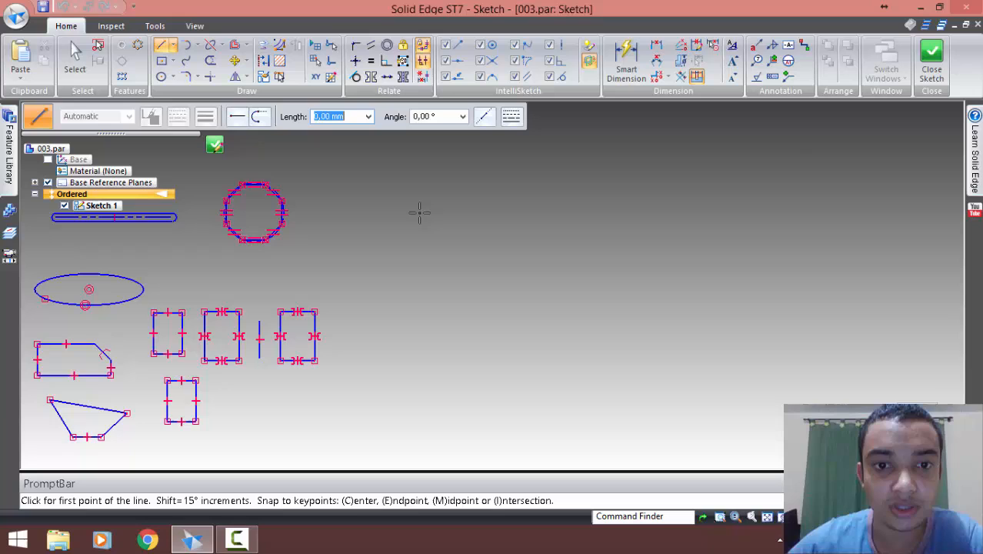
{"action": "left_click", "coordinate": [417, 208]}
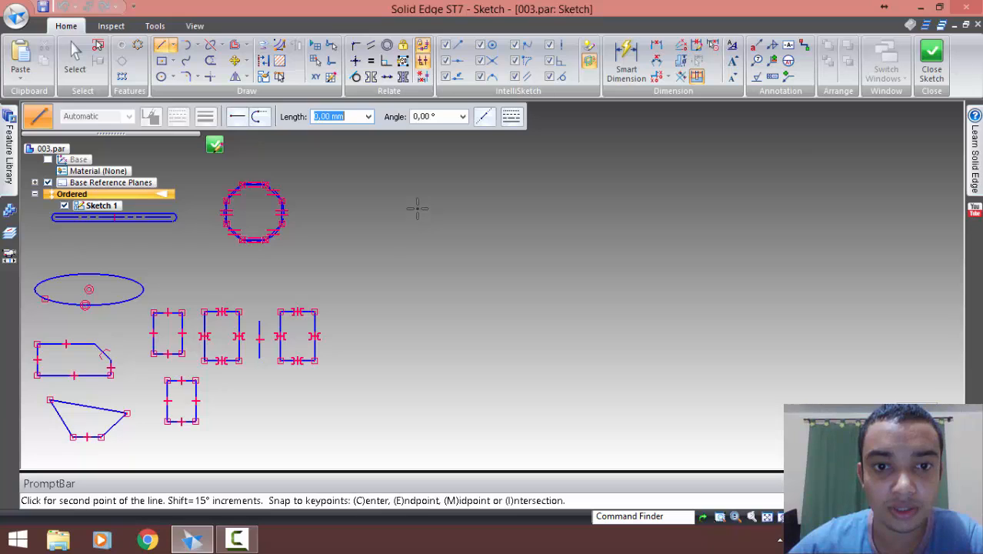
{"action": "left_click", "coordinate": [521, 209]}
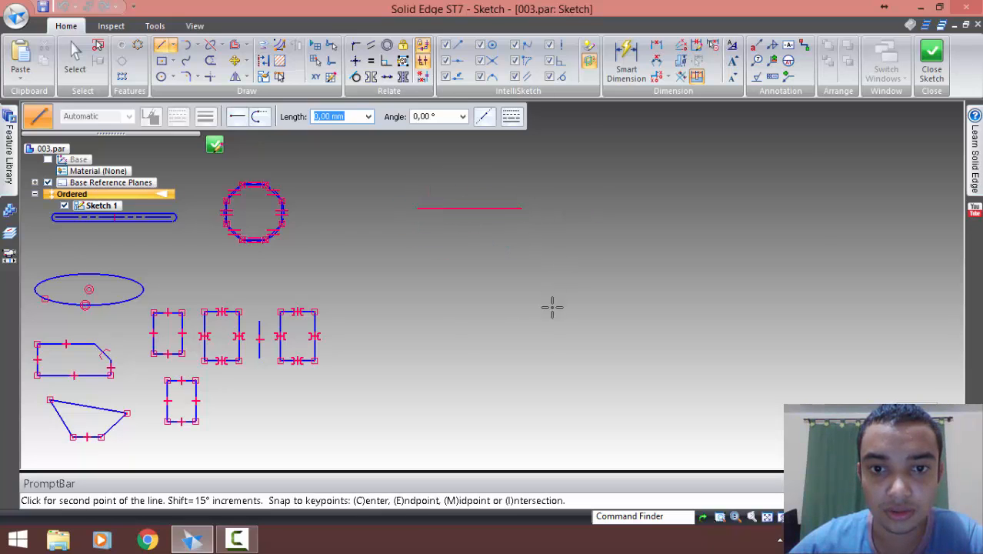
{"action": "key", "text": "Escape"}
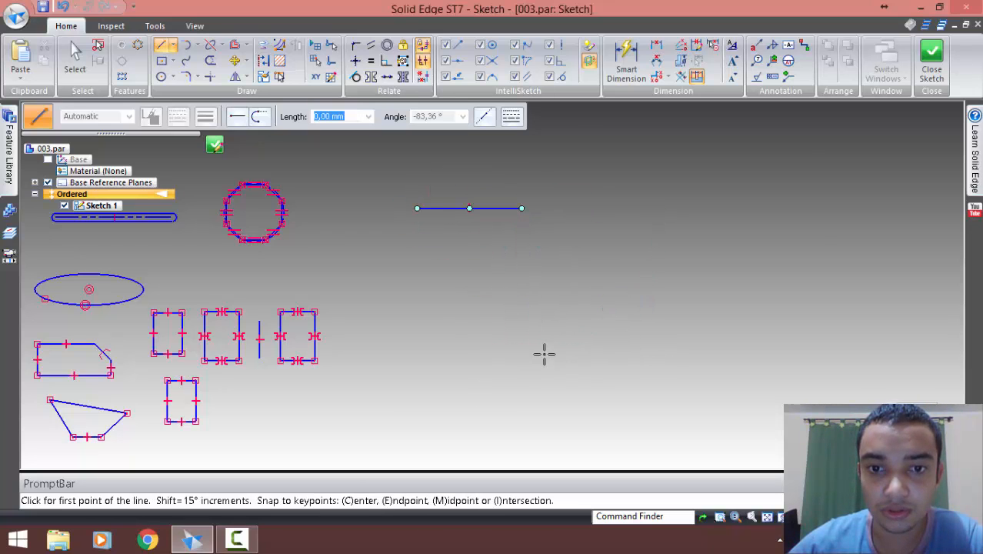
Draw a separate line about 72 mm long at 45° below the new horizontal line
{"action": "left_click", "coordinate": [497, 361]}
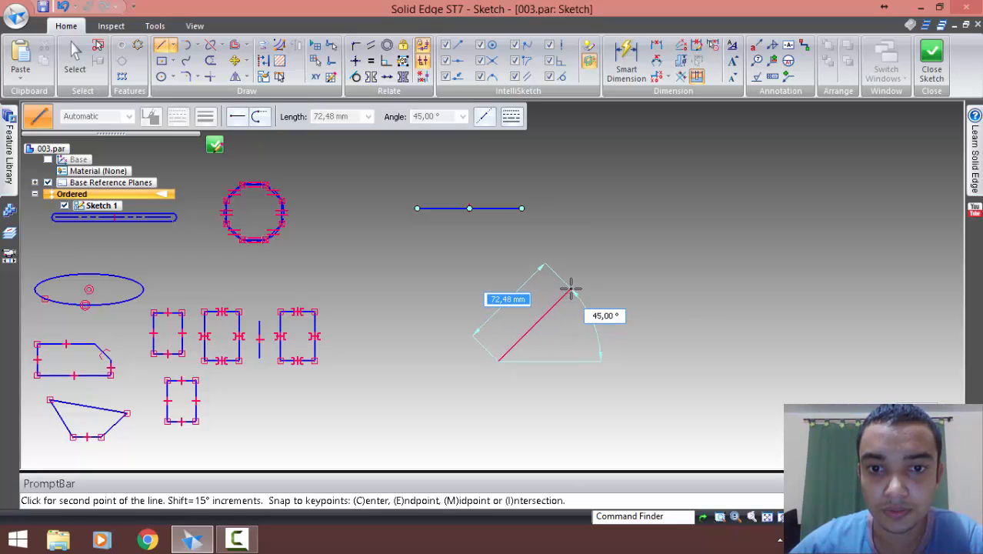
{"action": "left_click", "coordinate": [570, 289]}
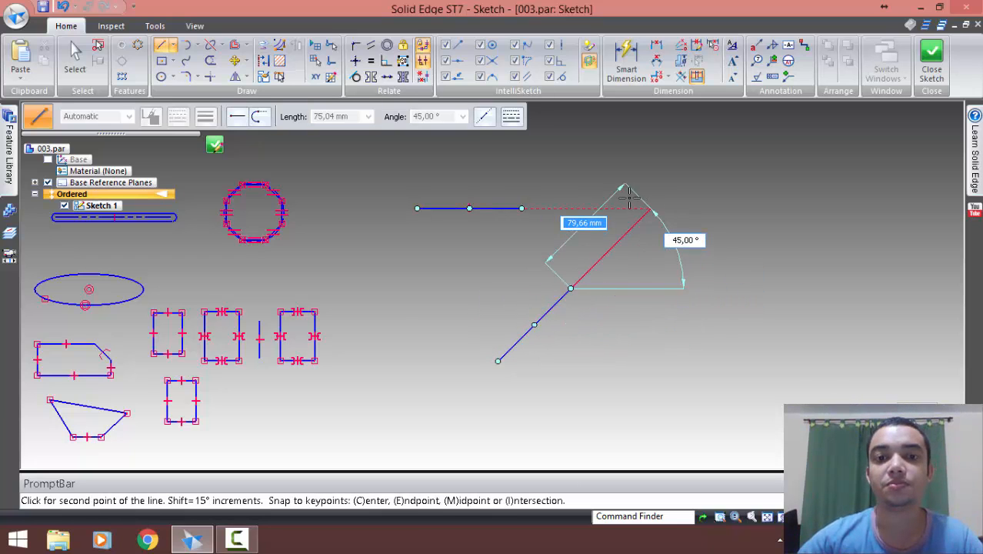
{"action": "key", "text": "Escape"}
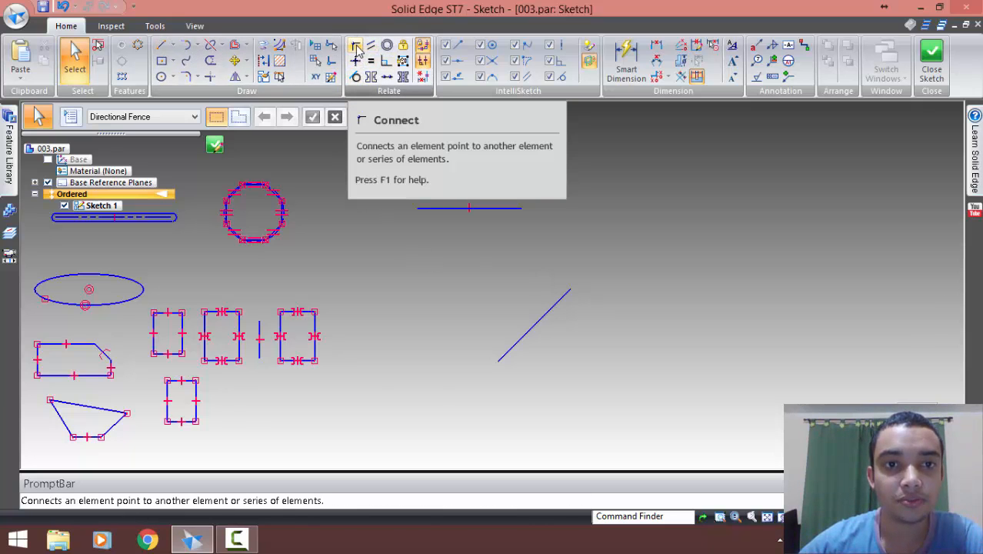
Connect the upper end of the inclined line to the right end of the horizontal line with a Connect relationship
{"action": "left_click", "coordinate": [357, 47]}
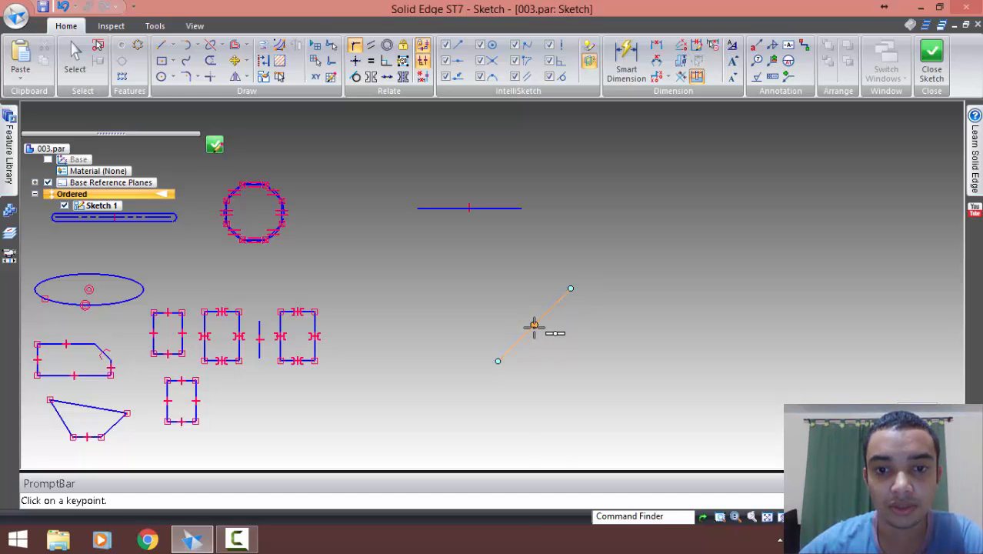
{"action": "left_click", "coordinate": [570, 289]}
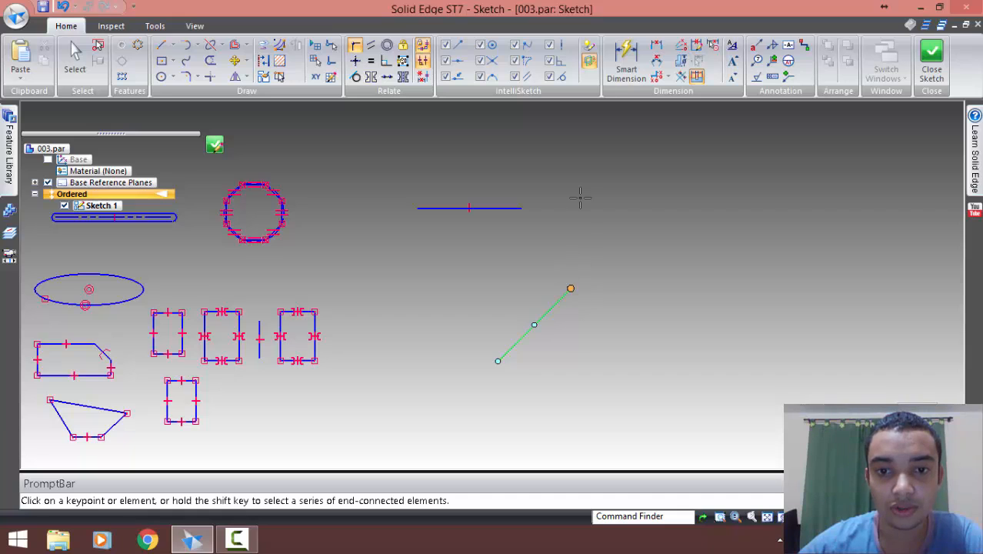
{"action": "left_click", "coordinate": [522, 207]}
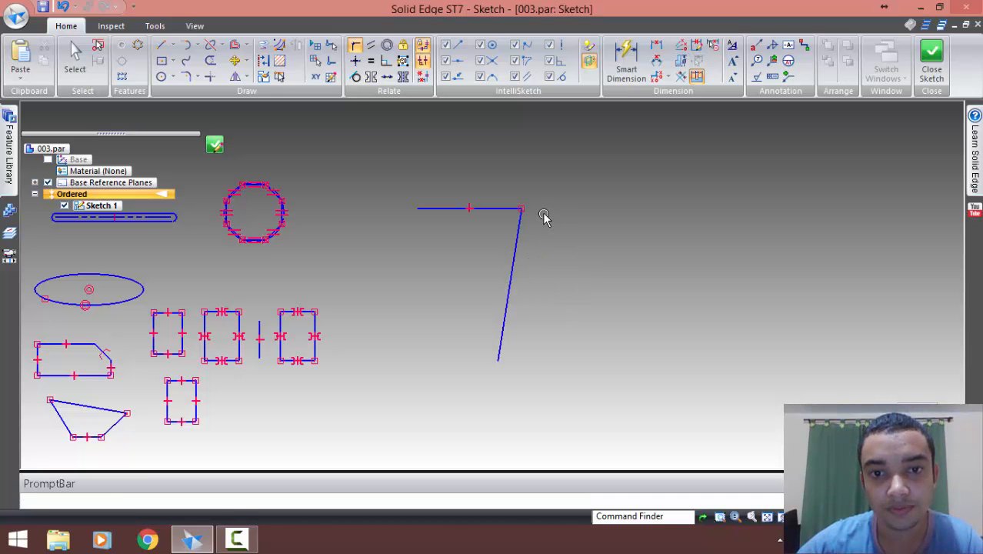
{"action": "key", "text": "Escape"}
Delete the Connect relationship at the corner where the two new lines meet
{"action": "left_click_drag", "start_coordinate": [506, 183], "coordinate": [541, 231]}
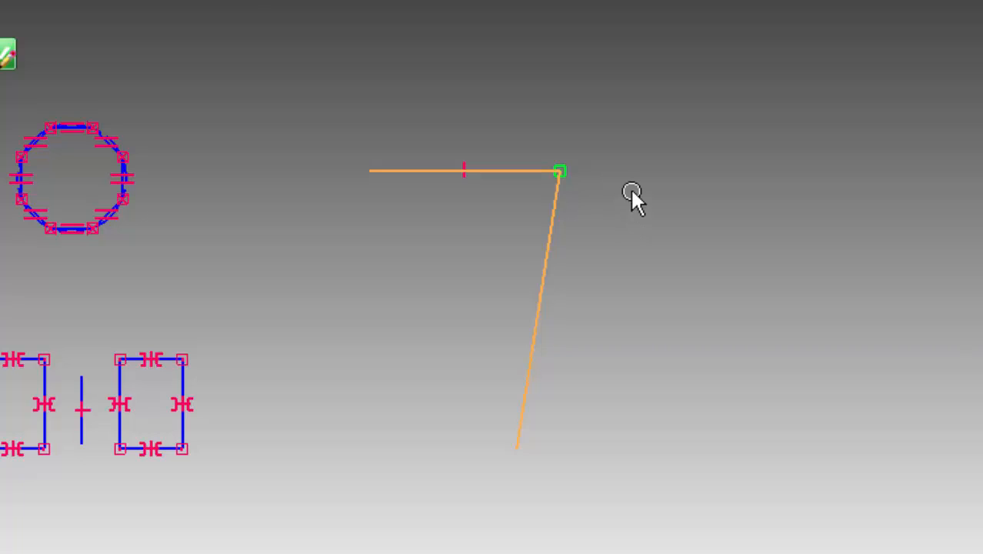
{"action": "left_click", "coordinate": [630, 190]}
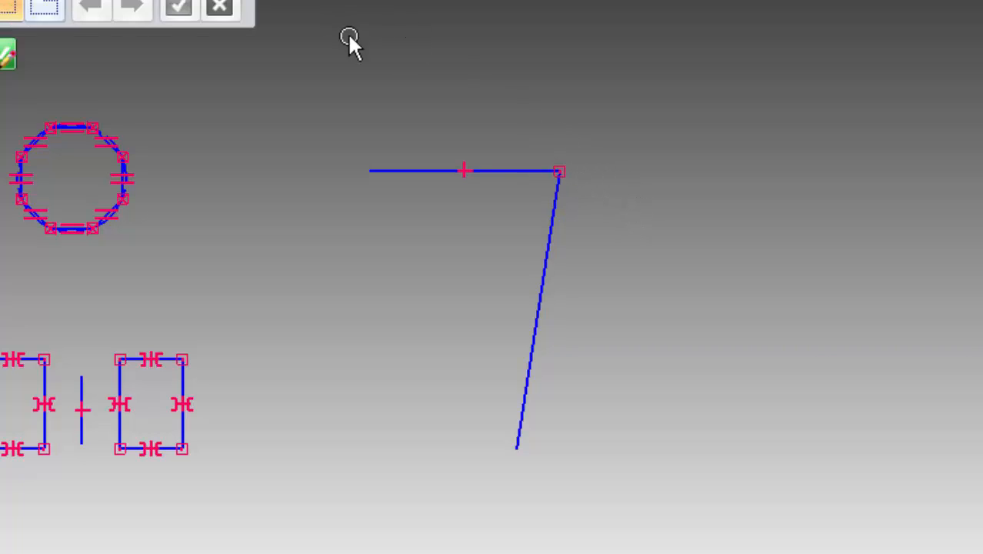
{"action": "left_click_drag", "start_coordinate": [531, 131], "coordinate": [822, 312]}
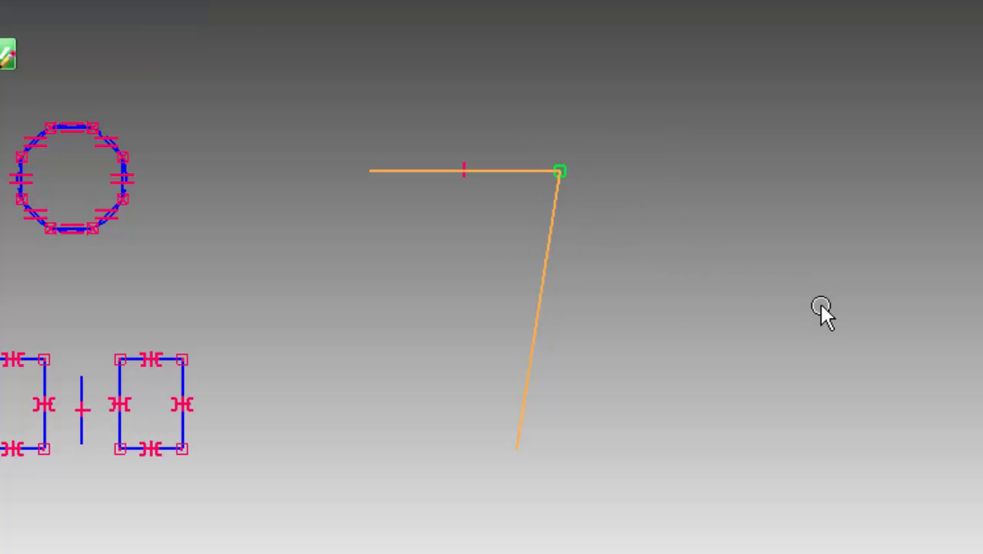
{"action": "left_click", "coordinate": [823, 307]}
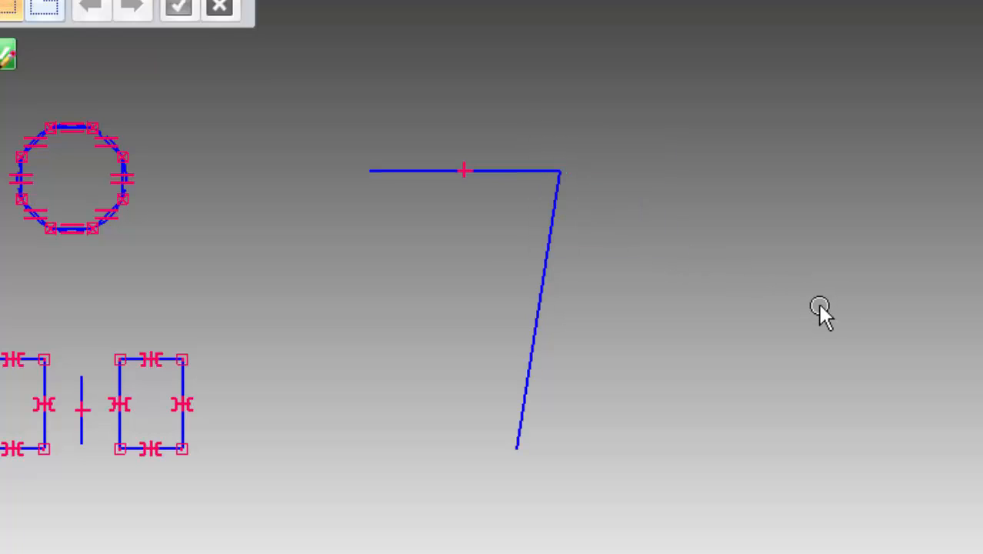
Pull the inclined line's upper end away from the horizontal line, and undo both this move and the relationship deletion
{"action": "key", "text": "l"}
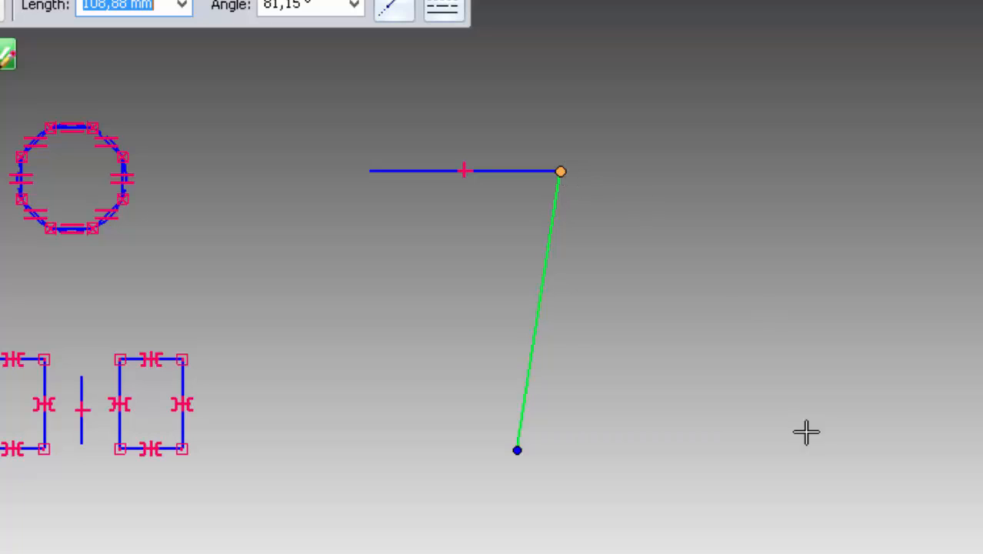
{"action": "left_click_drag", "start_coordinate": [807, 389], "coordinate": [832, 333]}
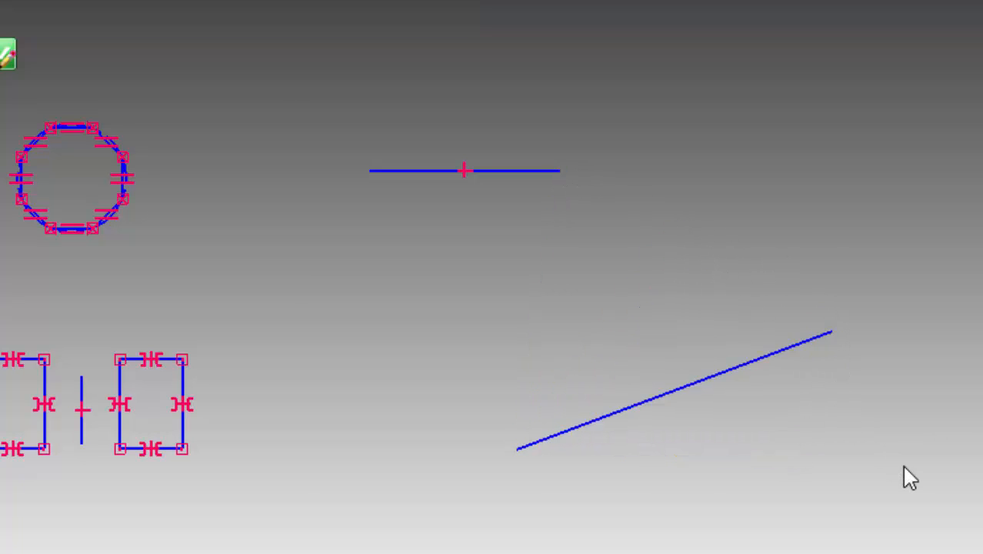
{"action": "key", "text": "ctrl+z"}
{"action": "key", "text": "ctrl+z"}
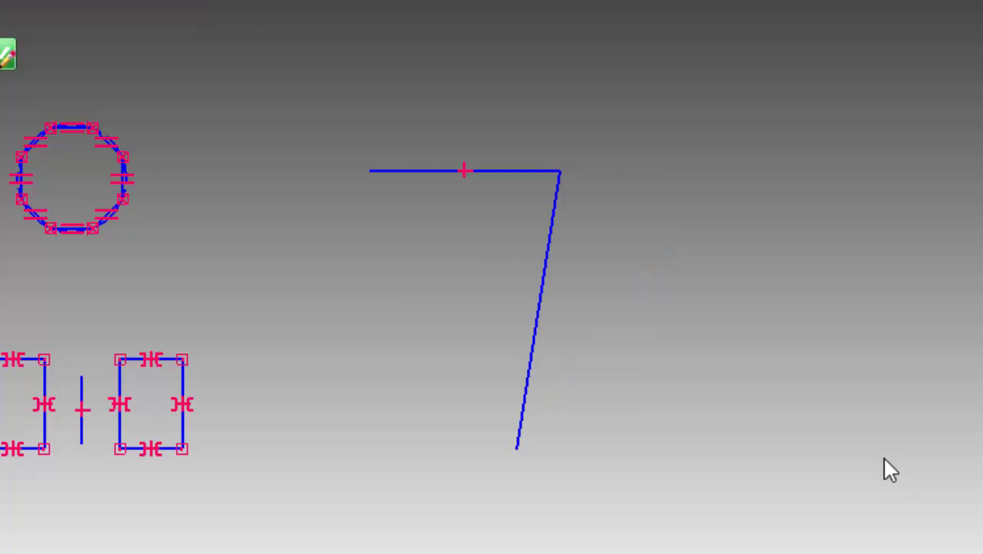
Move the connected corner of the two lines up and to the right so both lines follow
{"action": "left_click", "coordinate": [559, 191]}
{"action": "left_click_drag", "start_coordinate": [558, 170], "coordinate": [649, 134]}
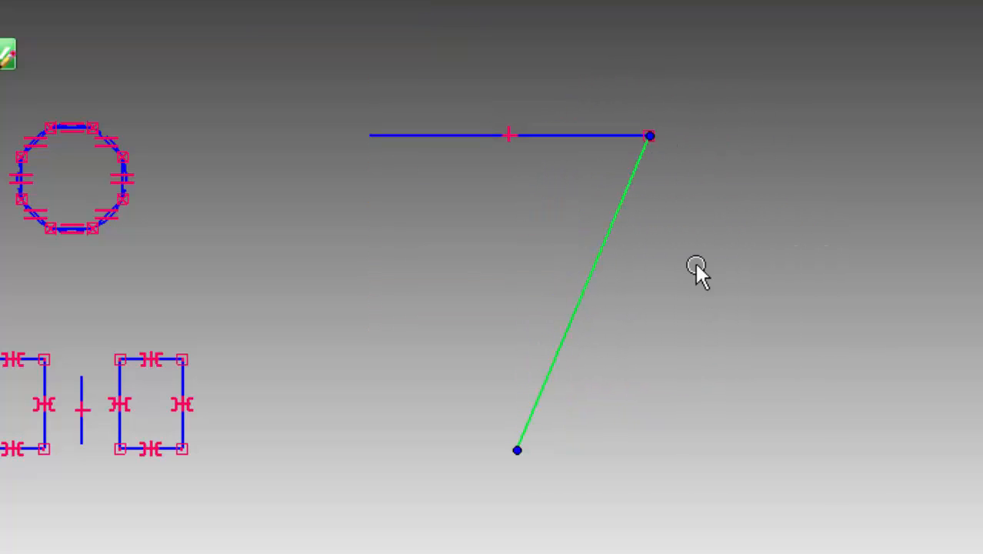
{"action": "left_click", "coordinate": [696, 264]}
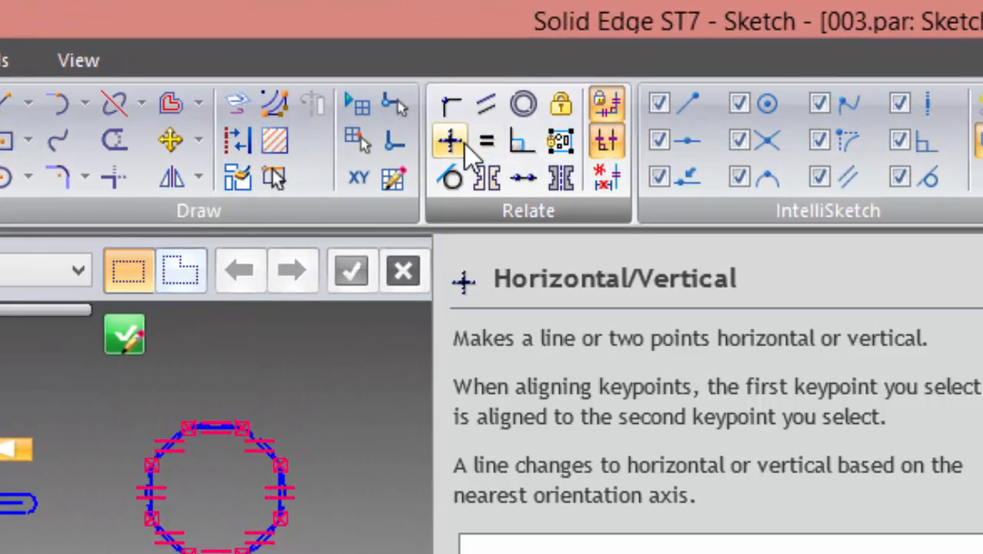
Highlight the horizontal relationship marker on the upper line to examine it
{"action": "left_click", "coordinate": [462, 143]}
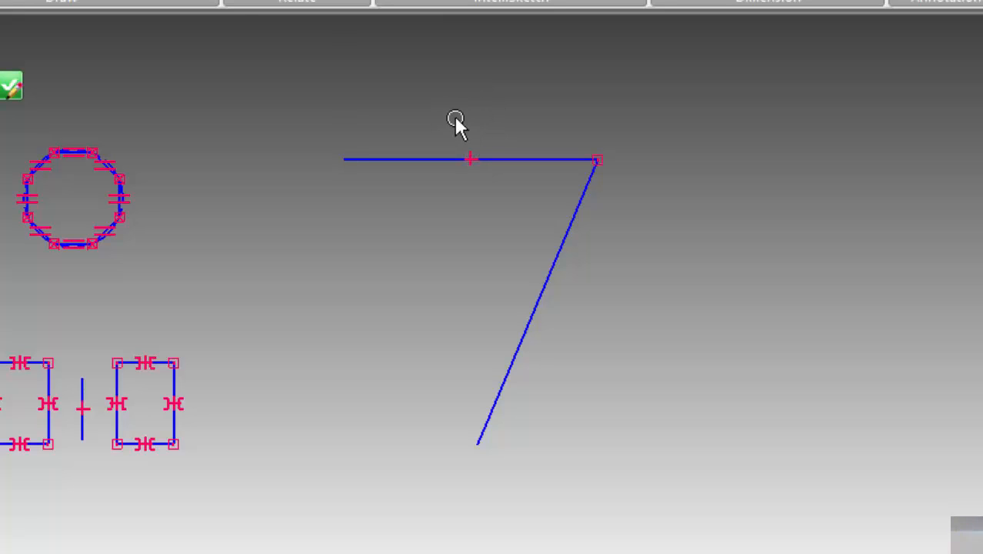
{"action": "mouse_move", "coordinate": [440, 103]}
{"action": "left_mouse_down"}
{"action": "mouse_move", "coordinate": [465, 180]}
{"action": "mouse_move", "coordinate": [524, 209]}
{"action": "left_mouse_up"}
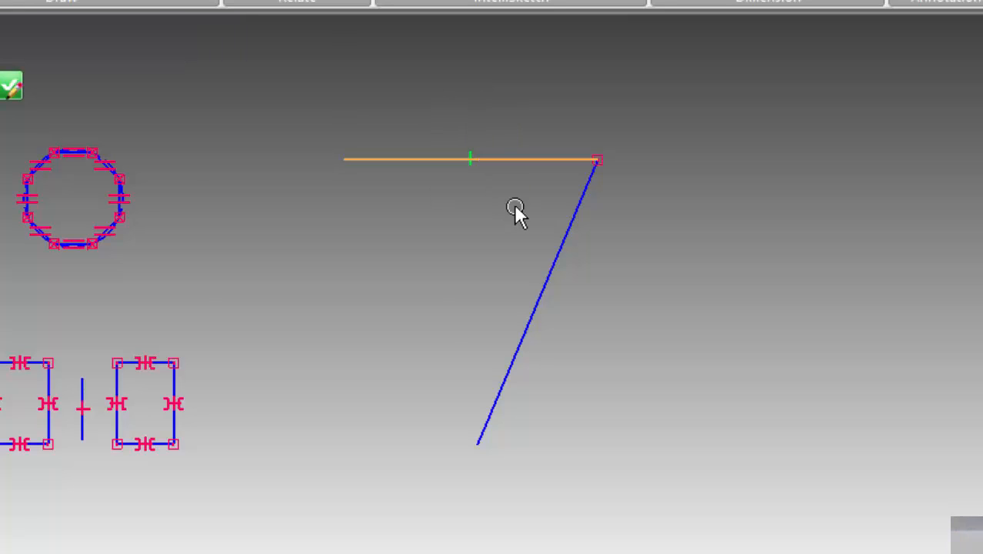
{"action": "left_click", "coordinate": [473, 196]}
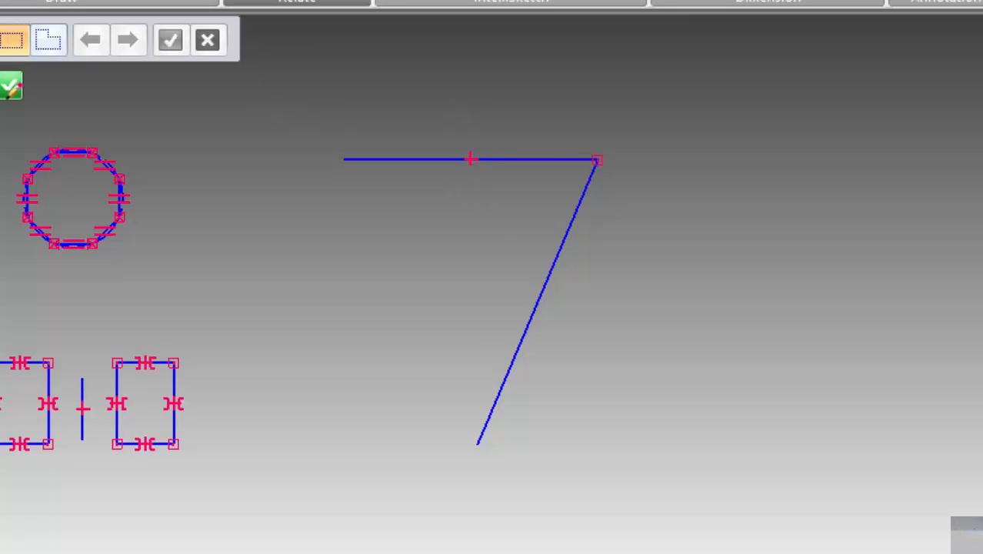
Make the inclined line vertical with a Horizontal/Vertical relationship and check its relationship marker
{"action": "left_click", "coordinate": [297, 1]}
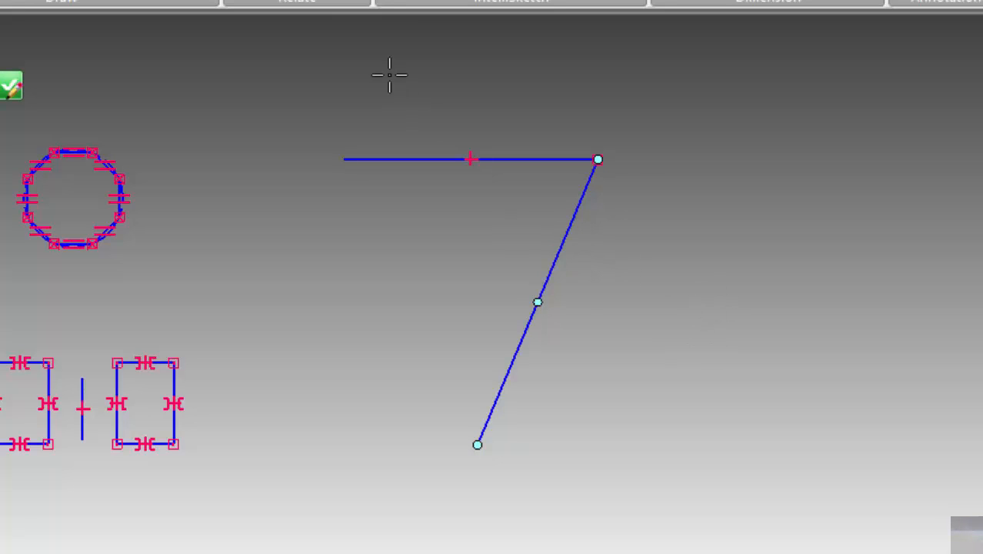
{"action": "left_click", "coordinate": [568, 240]}
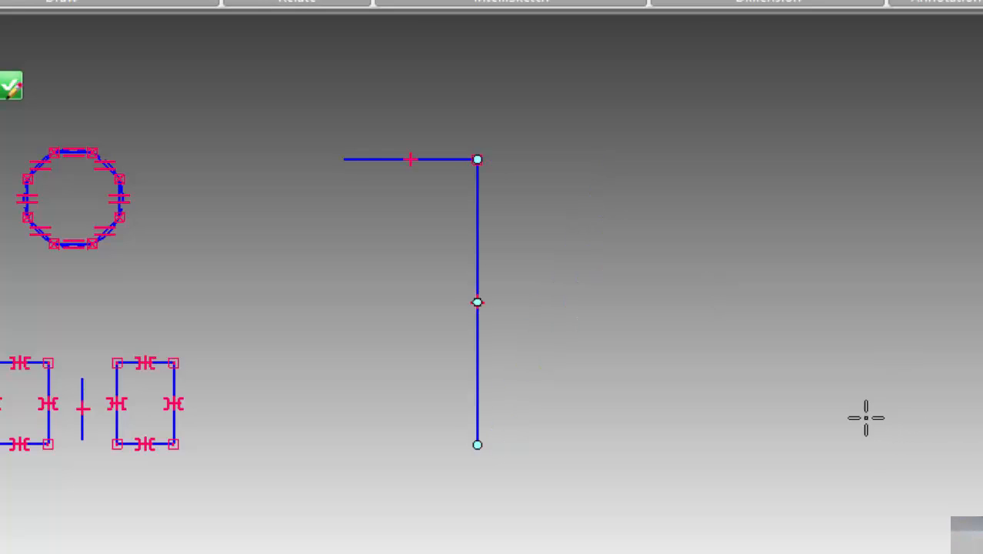
{"action": "key", "text": "Escape"}
{"action": "left_click_drag", "start_coordinate": [445, 278], "coordinate": [550, 335]}
{"action": "left_click", "coordinate": [808, 333]}
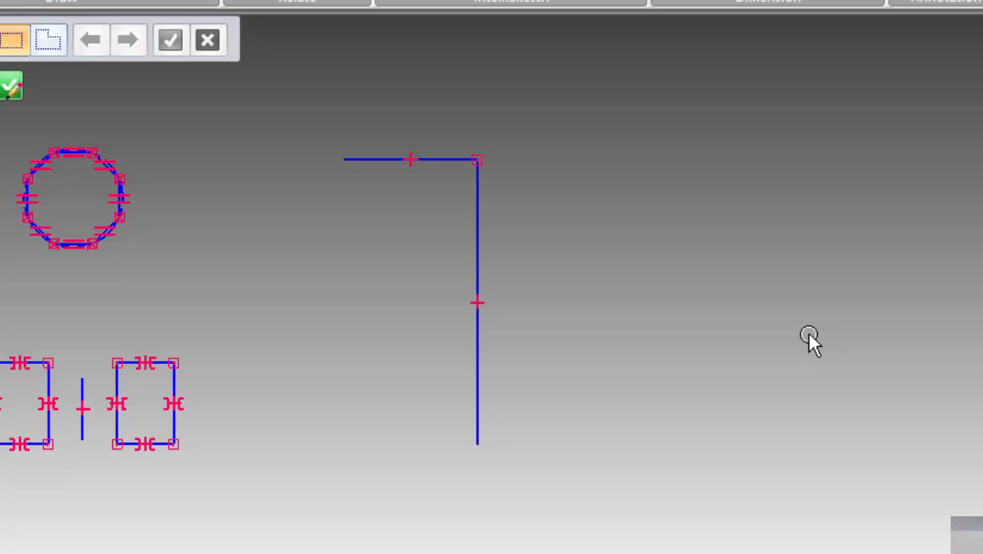
Highlight the vertical and horizontal relationship markers, and undo the vertical relationship on the lower line
{"action": "left_click_drag", "start_coordinate": [430, 280], "coordinate": [565, 360]}
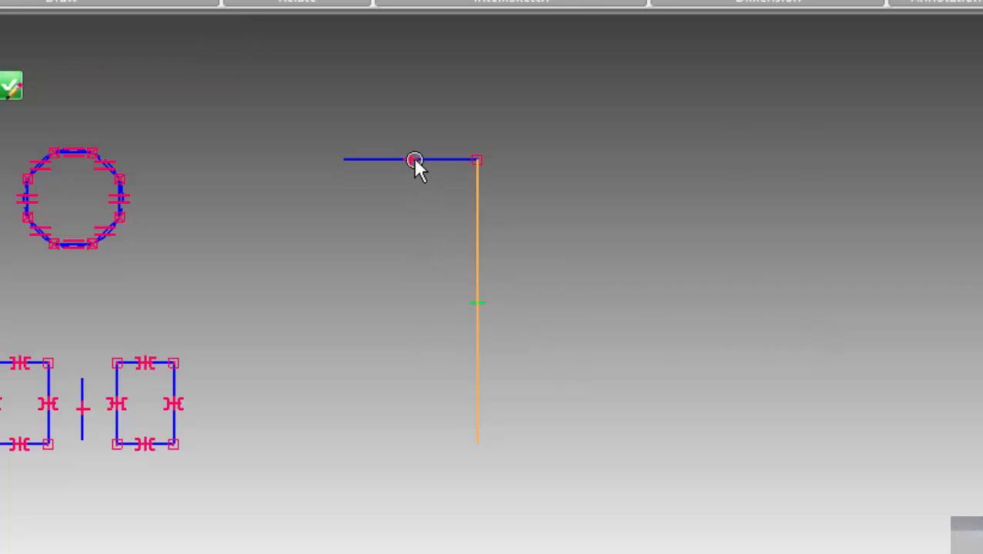
{"action": "left_click_drag", "start_coordinate": [381, 135], "coordinate": [446, 227]}
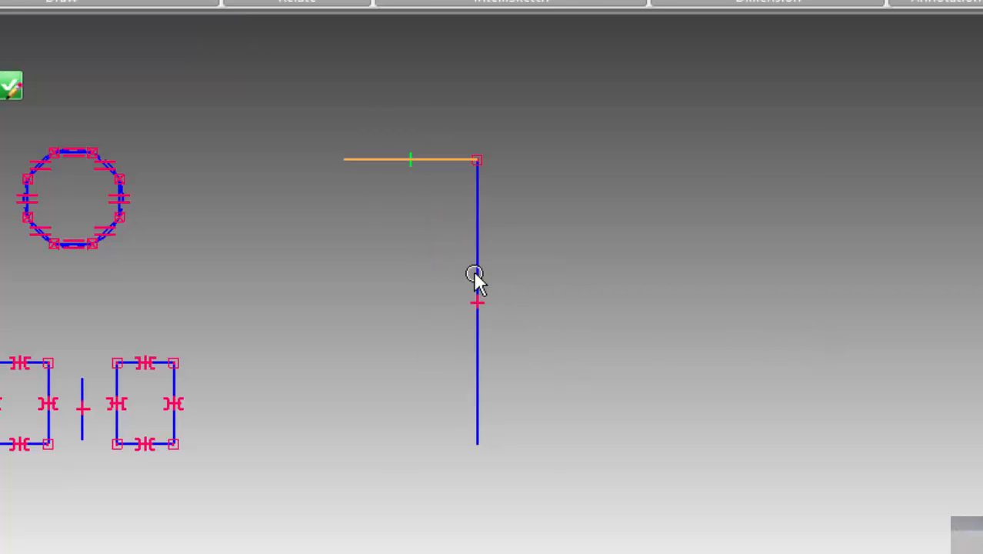
{"action": "left_click", "coordinate": [586, 327]}
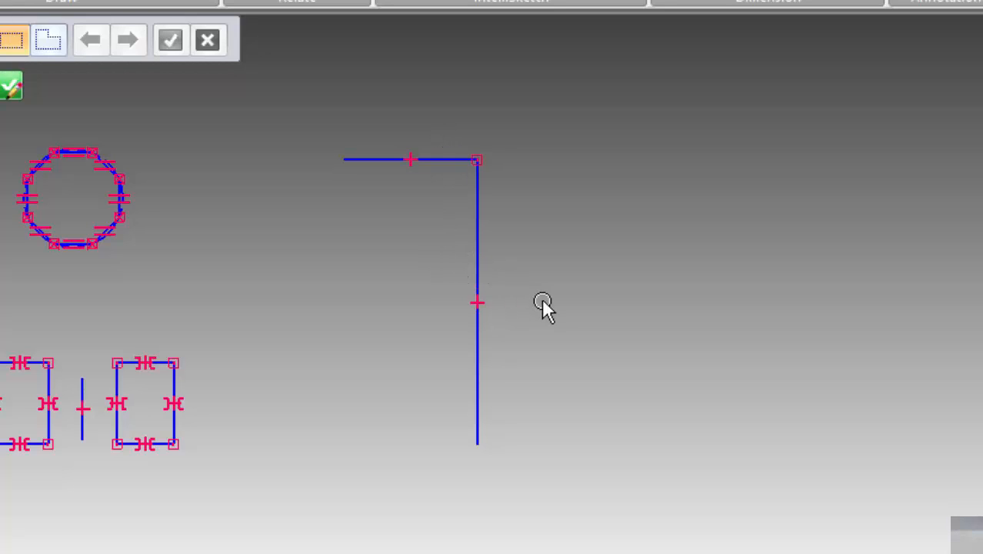
{"action": "key", "text": "ctrl+z"}
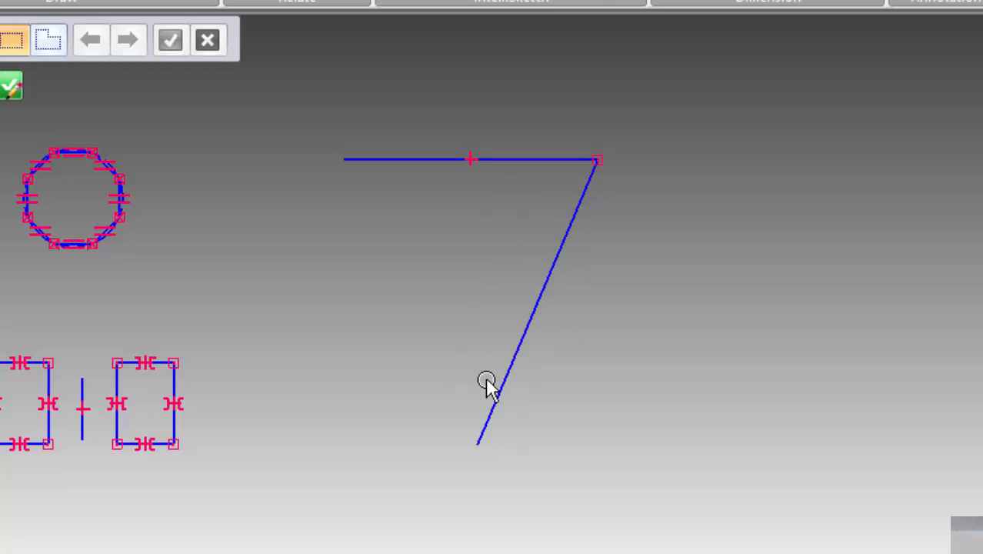
Swing the inclined line's free end around the connected corner, leaving it below and to the right of the corner
{"action": "left_click", "coordinate": [519, 359]}
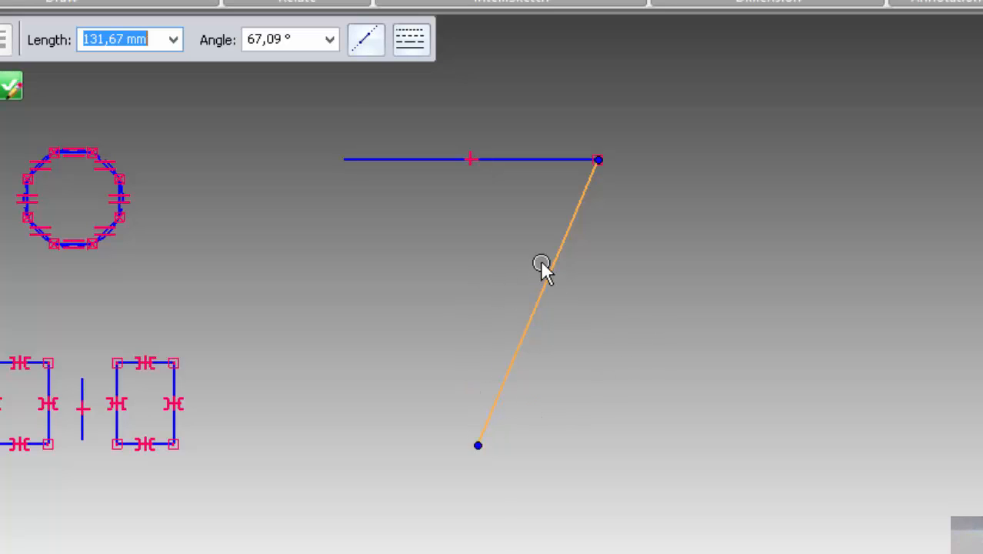
{"action": "left_click", "coordinate": [631, 331]}
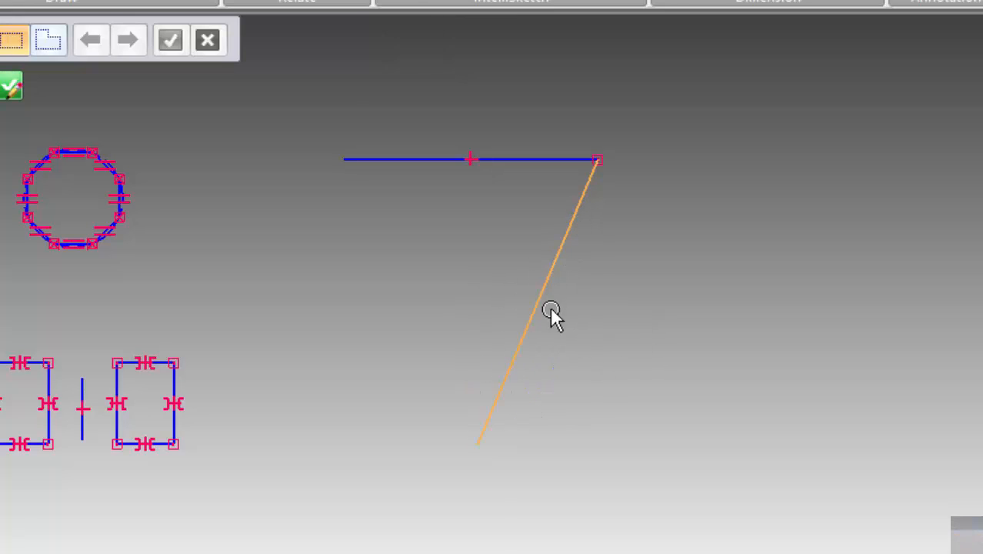
{"action": "left_click", "coordinate": [501, 399]}
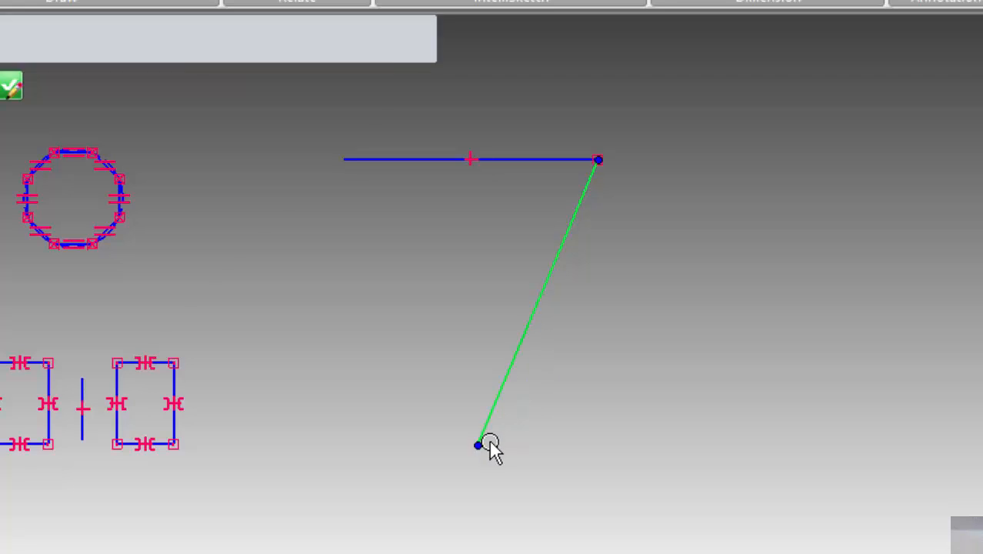
{"action": "left_click_drag", "start_coordinate": [479, 444], "coordinate": [335, 253]}
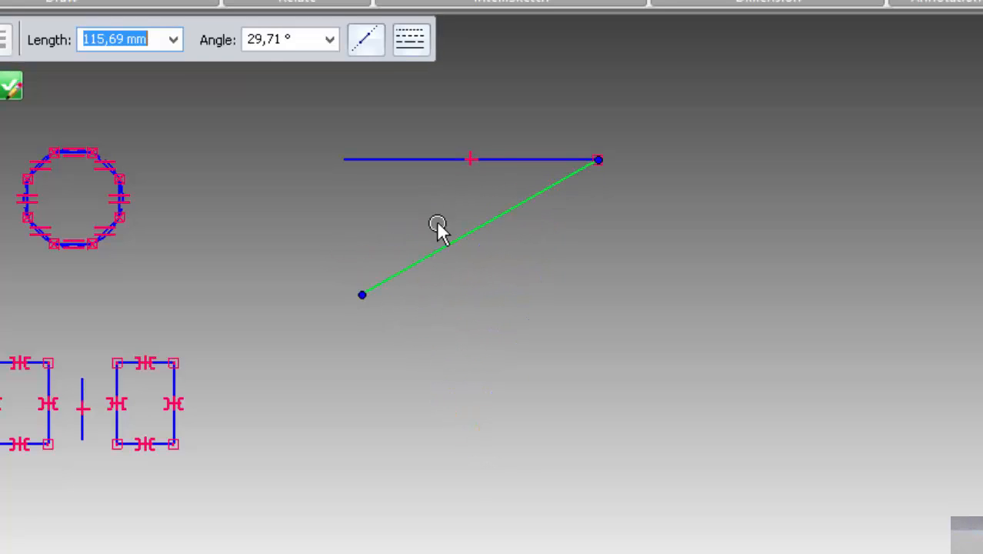
{"action": "left_click_drag", "start_coordinate": [363, 295], "coordinate": [796, 258]}
{"action": "left_click", "coordinate": [661, 244]}
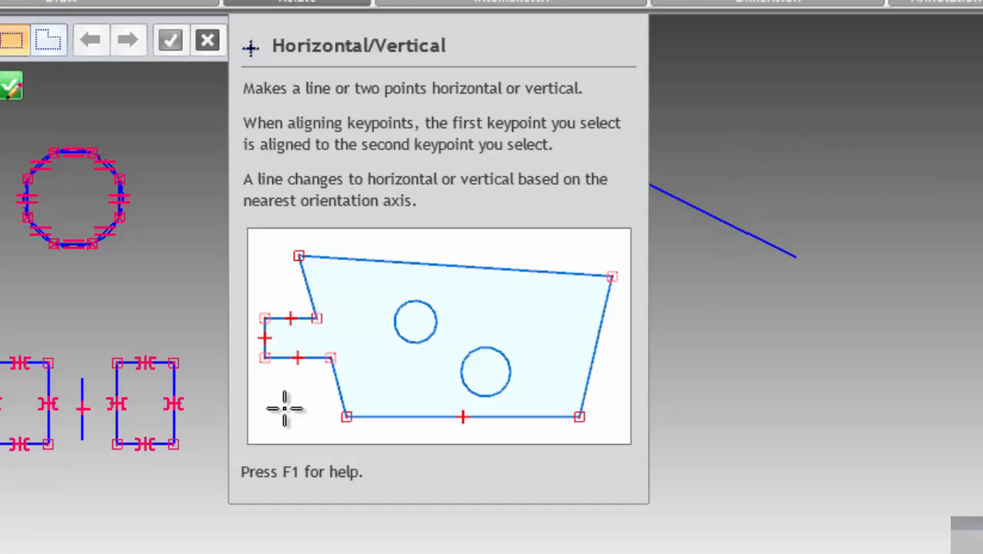
Make the inclined line horizontal with a Horizontal/Vertical relationship and select it to check the result
{"action": "left_click", "coordinate": [281, 2]}
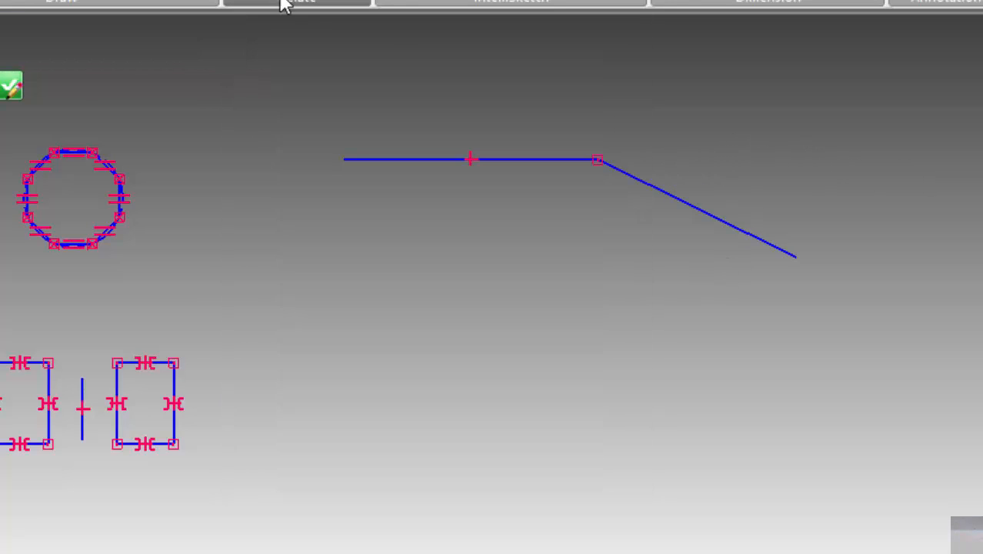
{"action": "left_click", "coordinate": [733, 223]}
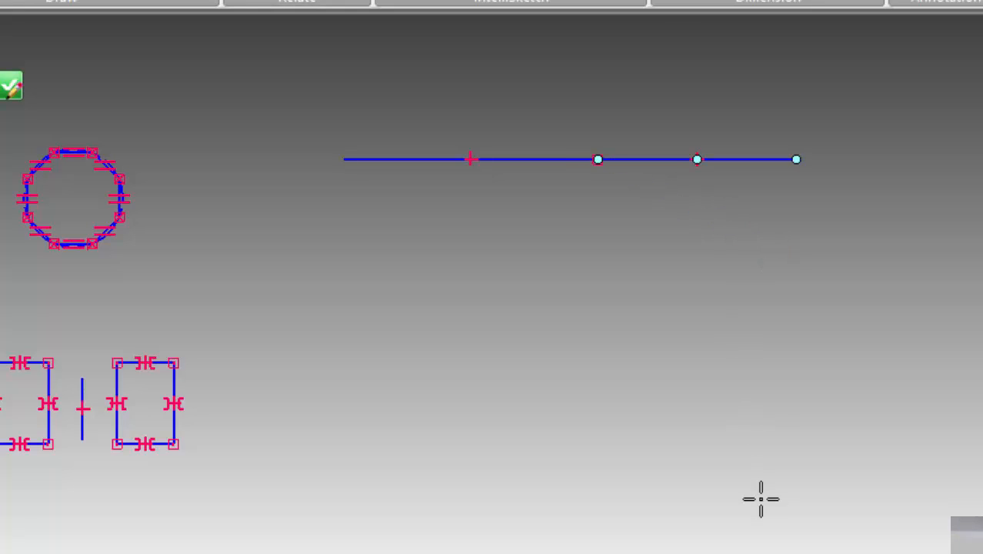
{"action": "left_click", "coordinate": [655, 161]}
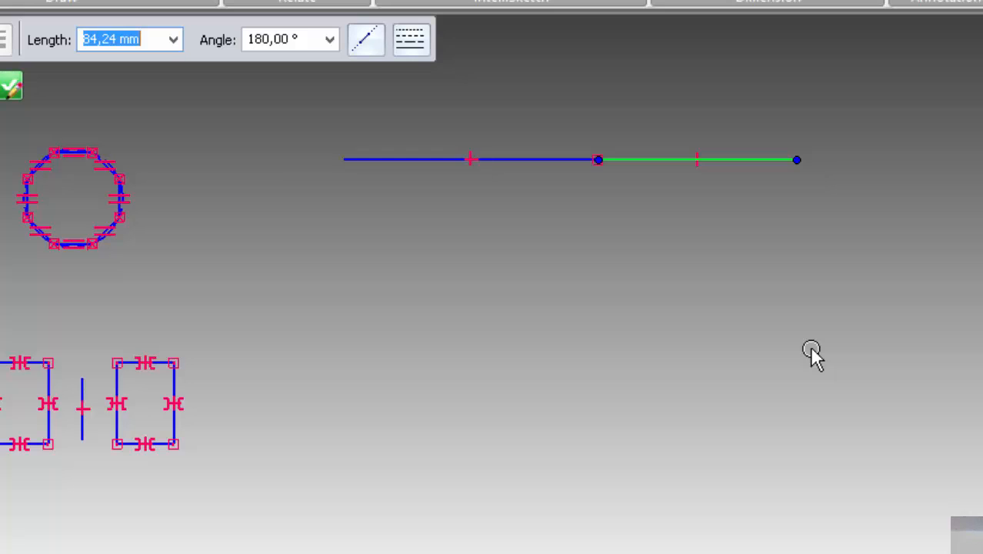
{"action": "key", "text": "Escape"}
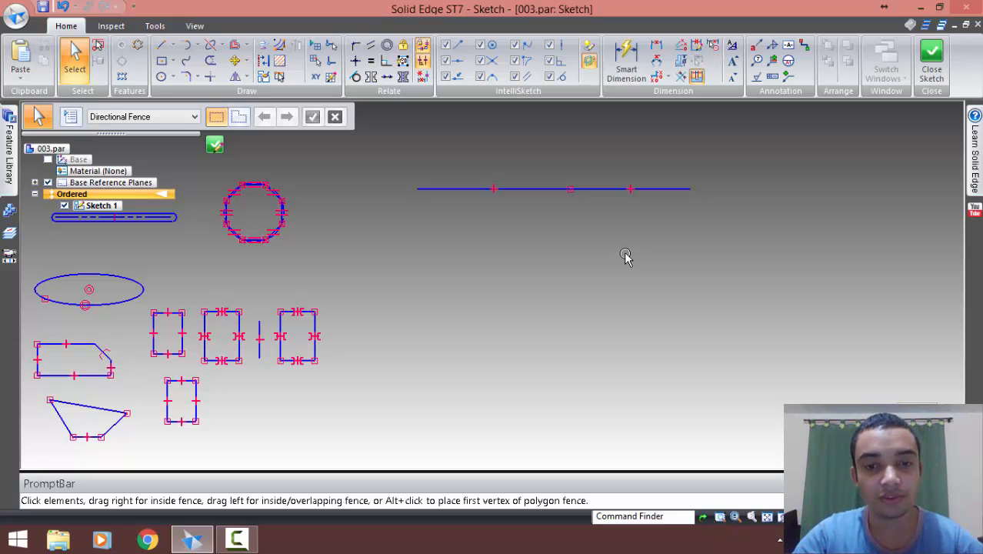
Undo the inclined line's horizontal relationship and both moves of its free end
{"action": "key", "text": "ctrl+z"}
{"action": "key", "text": "ctrl+z"}
{"action": "key", "text": "ctrl+z"}
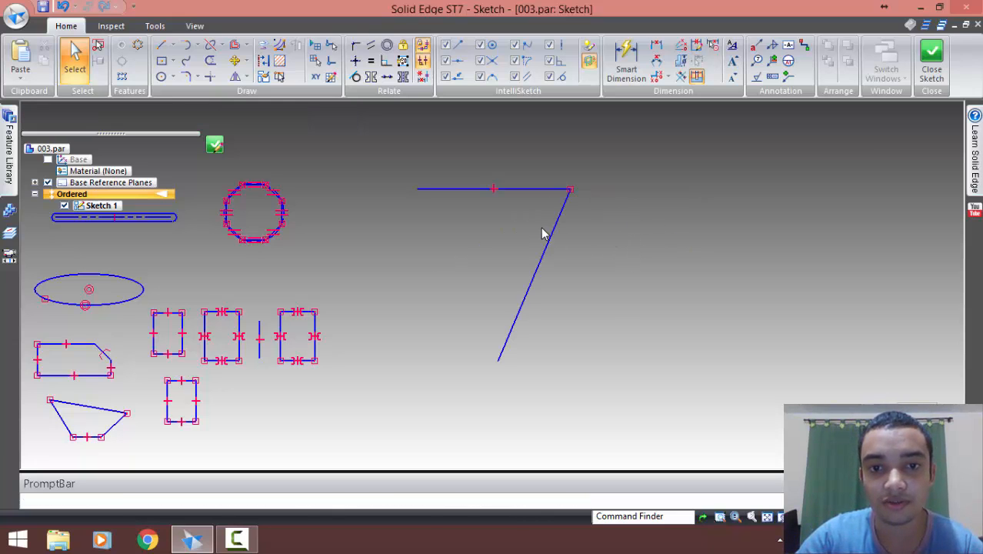
Remove the connect relationship at the corner and move the inclined line down and to the right, away from the horizontal line
{"action": "left_click", "coordinate": [552, 233]}
{"action": "left_click_drag", "start_coordinate": [549, 160], "coordinate": [630, 252]}
{"action": "left_click", "coordinate": [546, 250]}
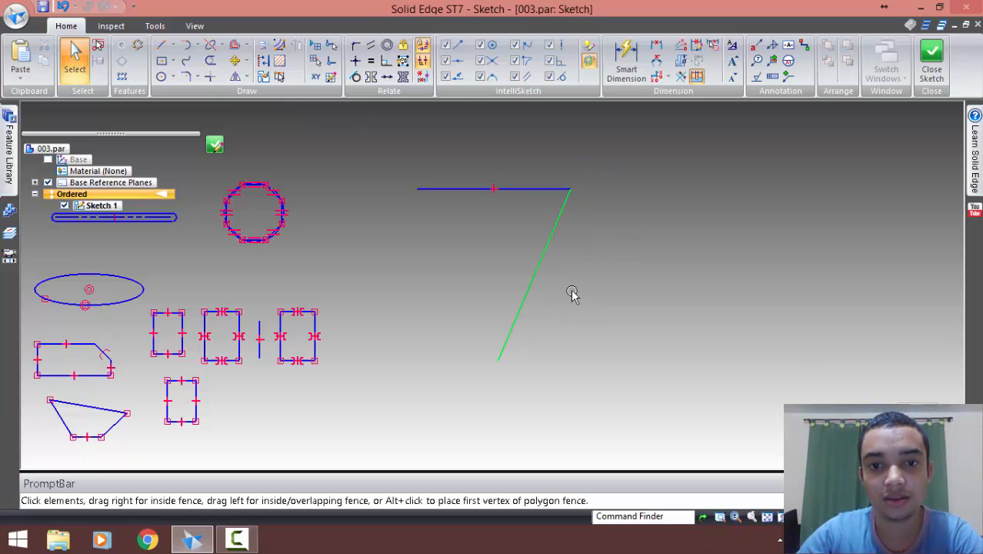
{"action": "left_click_drag", "start_coordinate": [572, 292], "coordinate": [583, 312]}
With Horizontal/Vertical, make the detached line vertical and align its upper endpoint vertically with the horizontal line's right endpoint
{"action": "left_click", "coordinate": [355, 62]}
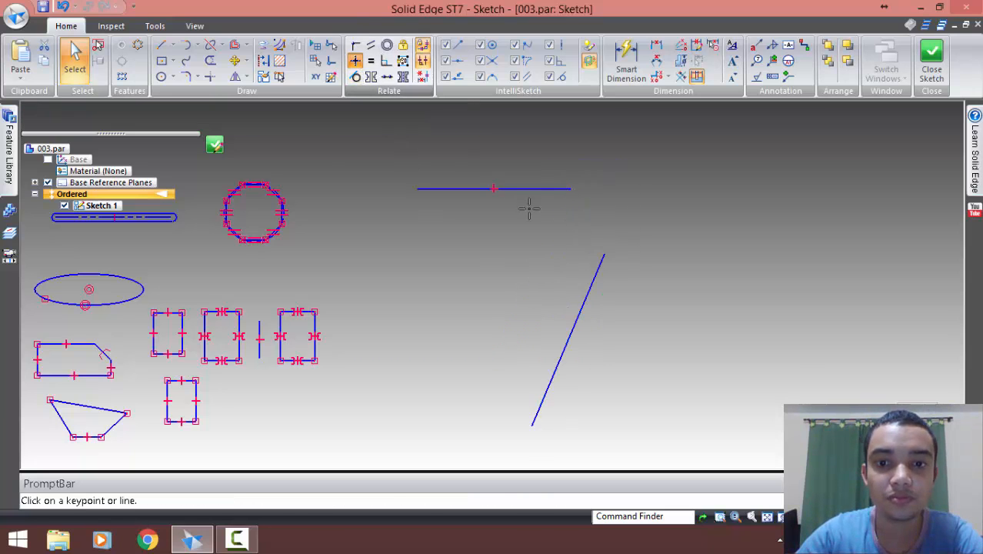
{"action": "left_click", "coordinate": [607, 329]}
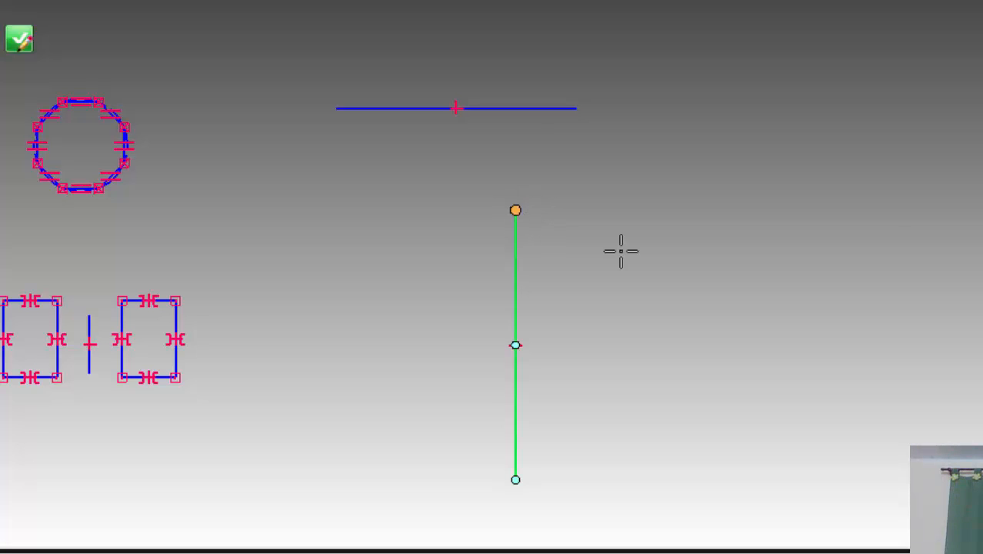
{"action": "left_click", "coordinate": [577, 108]}
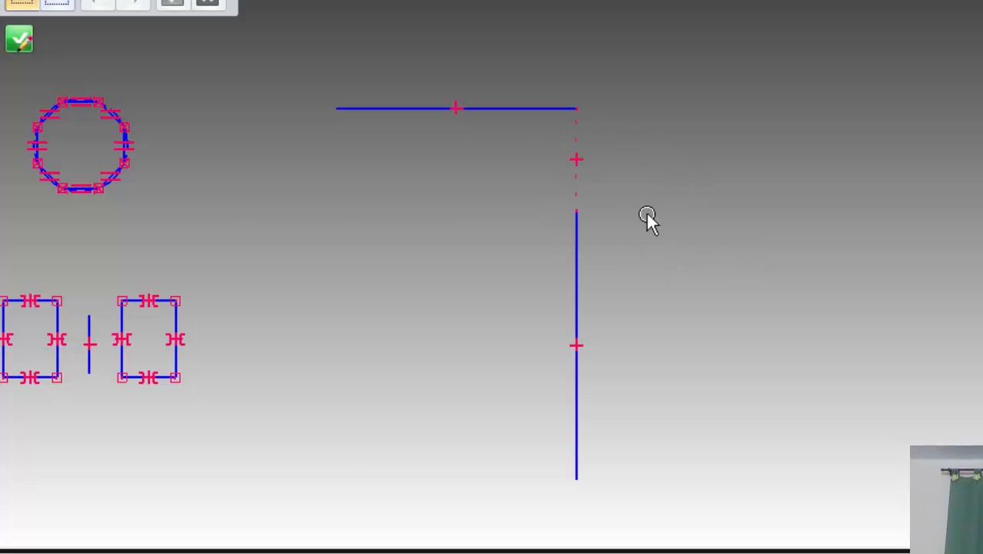
Move the vertical line's lower endpoint to the right so the aligned horizontal line lengthens with it
{"action": "left_click", "coordinate": [577, 251]}
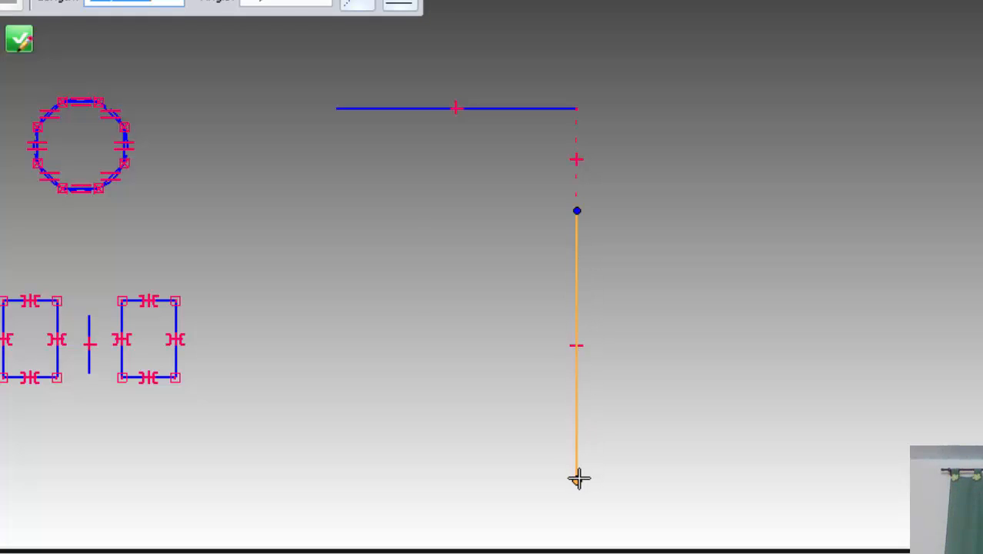
{"action": "left_click_drag", "start_coordinate": [569, 478], "coordinate": [863, 454]}
{"action": "left_click", "coordinate": [708, 454]}
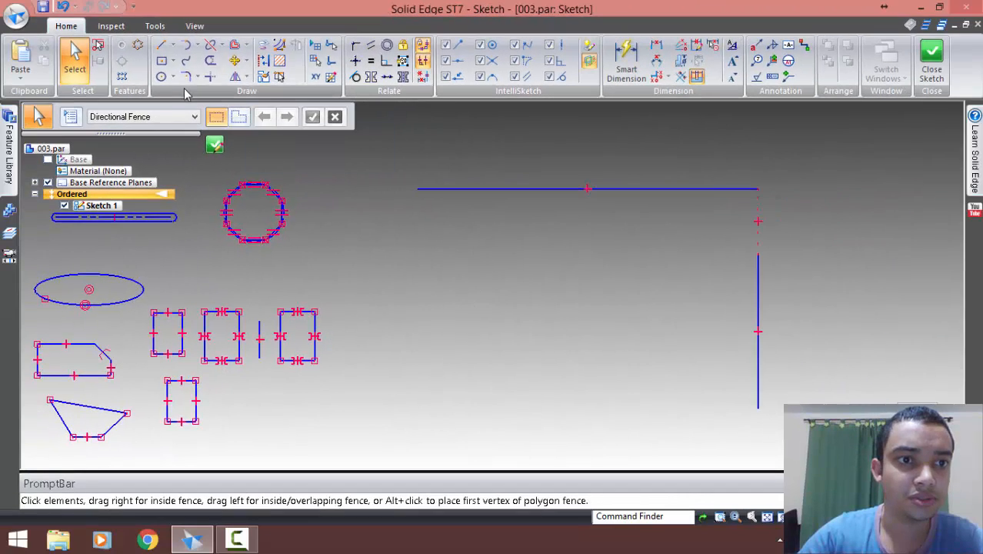
Draw a circle by center and radius below the horizontal line, to the left of the vertical line
{"action": "left_click", "coordinate": [160, 76]}
{"action": "left_click", "coordinate": [572, 320]}
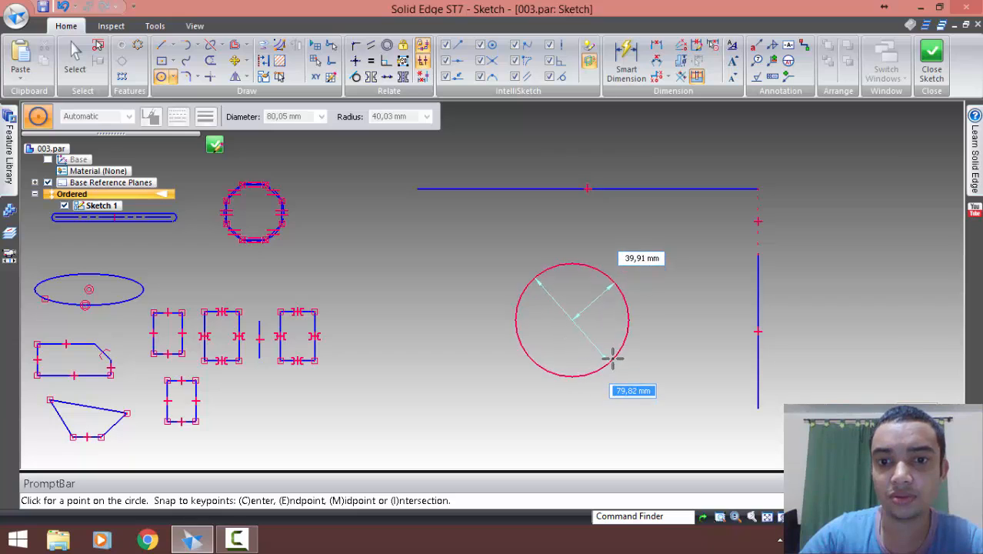
{"action": "left_click", "coordinate": [619, 329]}
{"action": "key", "text": "Escape"}
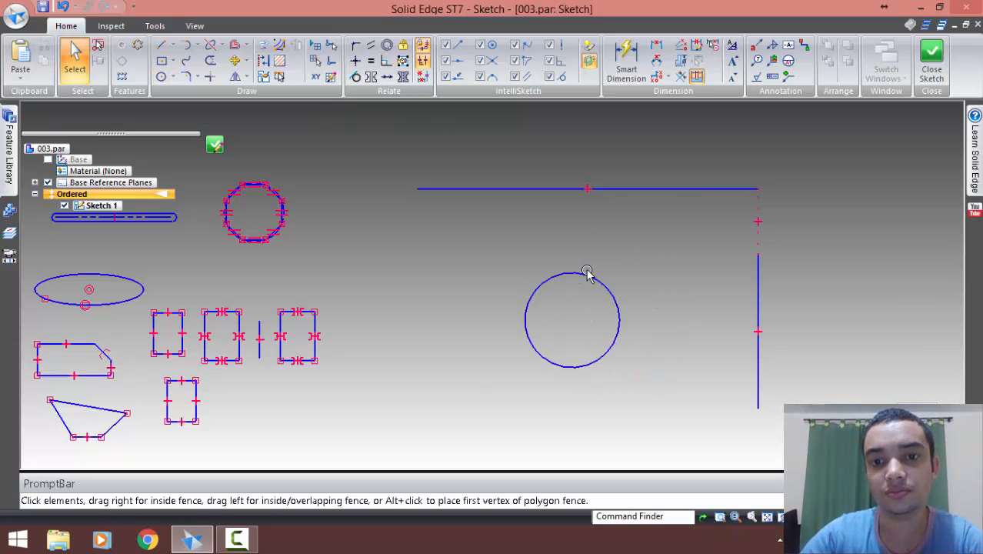
Make the circle tangent to the horizontal line with a Tangent relationship
{"action": "left_click", "coordinate": [356, 76]}
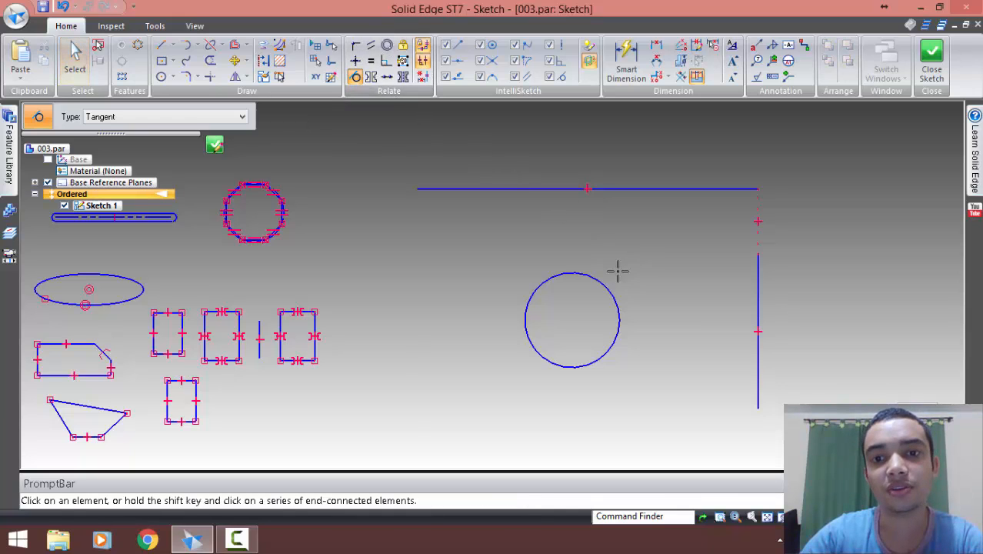
{"action": "left_click", "coordinate": [520, 188]}
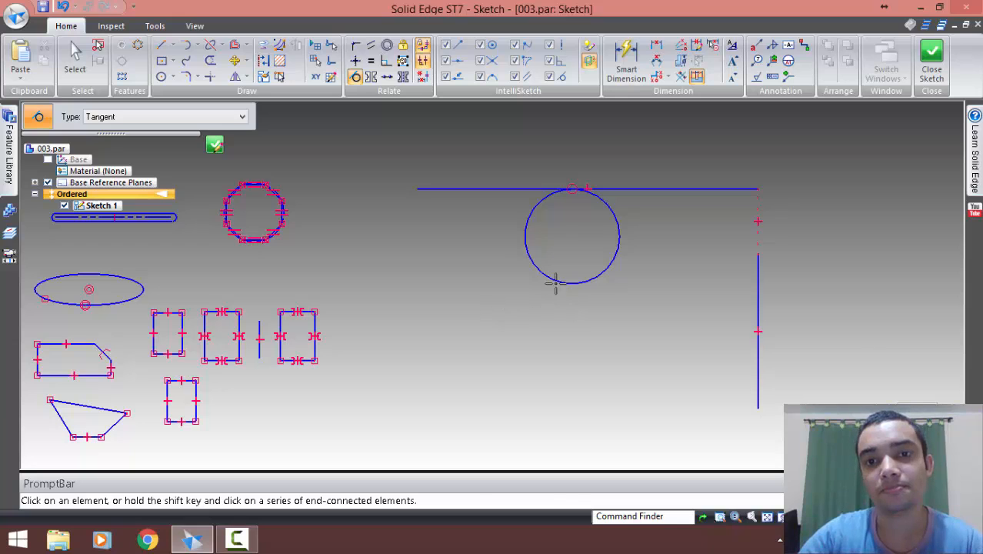
{"action": "key", "text": "Escape"}
Move the tangent circle left along the horizontal line, enlarge it slightly, and highlight its tangent relationship marker
{"action": "left_click", "coordinate": [577, 229]}
{"action": "left_click_drag", "start_coordinate": [577, 228], "coordinate": [556, 230]}
{"action": "left_click", "coordinate": [574, 308]}
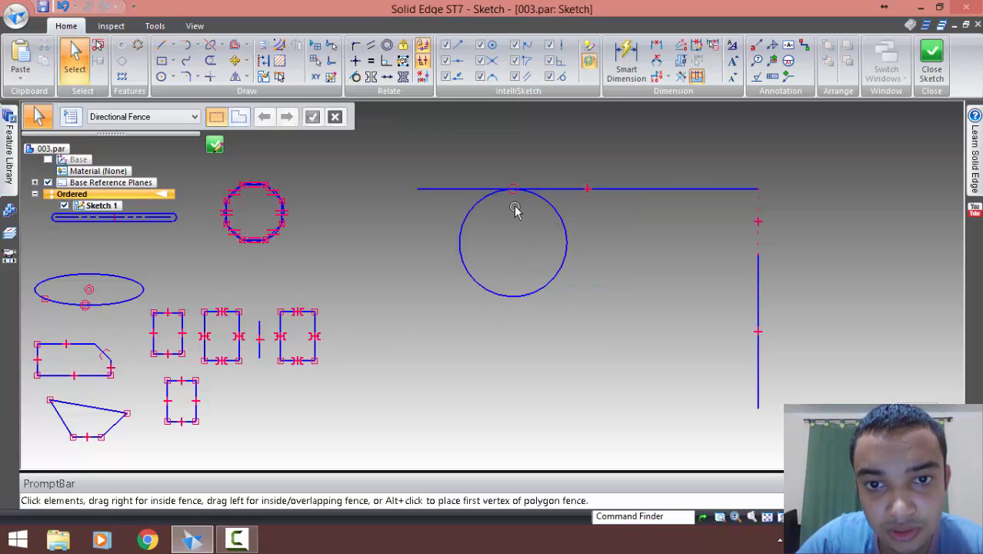
{"action": "left_click_drag", "start_coordinate": [533, 222], "coordinate": [533, 258]}
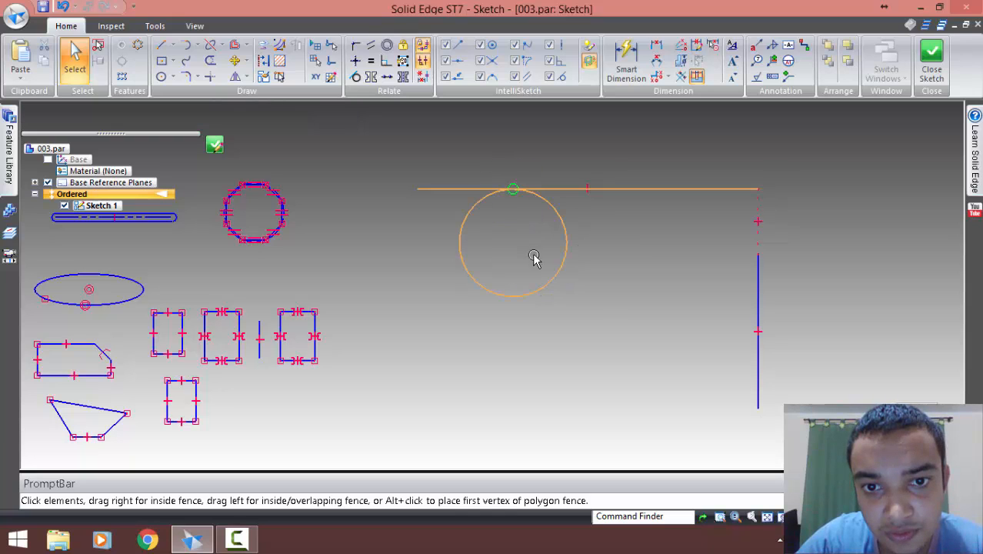
{"action": "left_click", "coordinate": [597, 304]}
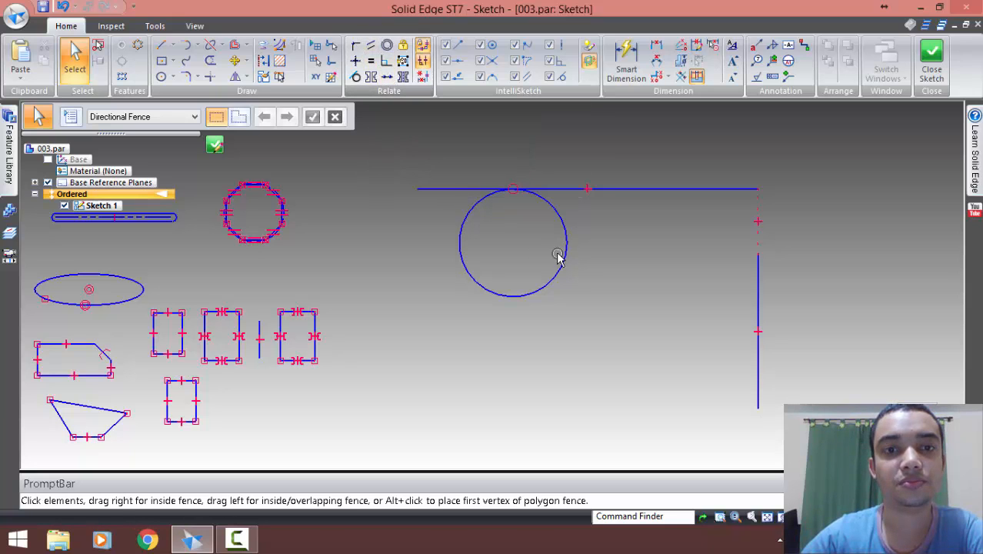
Draw two separate inclined lines below the circle, the upper at about 32° and the lower at about 46°
{"action": "left_click", "coordinate": [163, 45]}
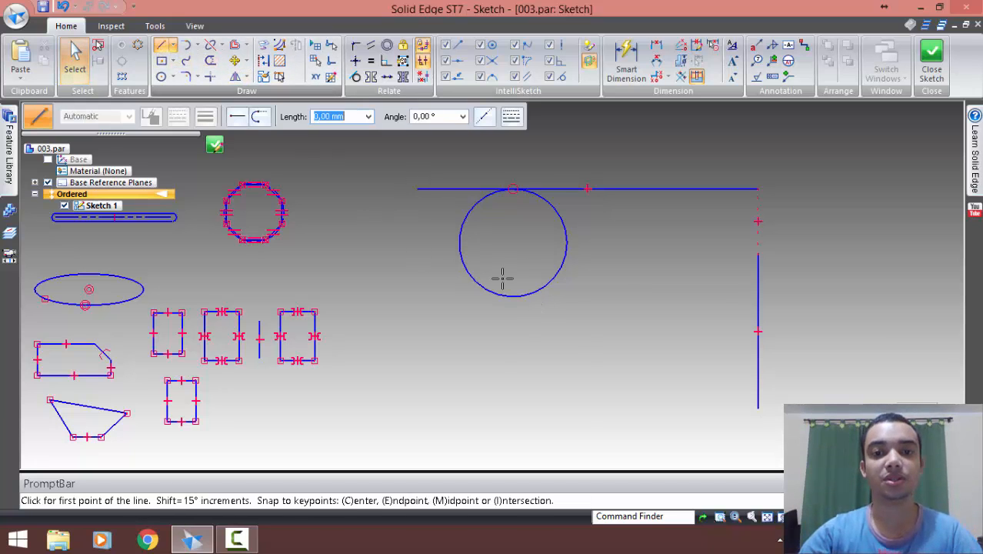
{"action": "left_click", "coordinate": [494, 362]}
{"action": "left_click", "coordinate": [621, 284]}
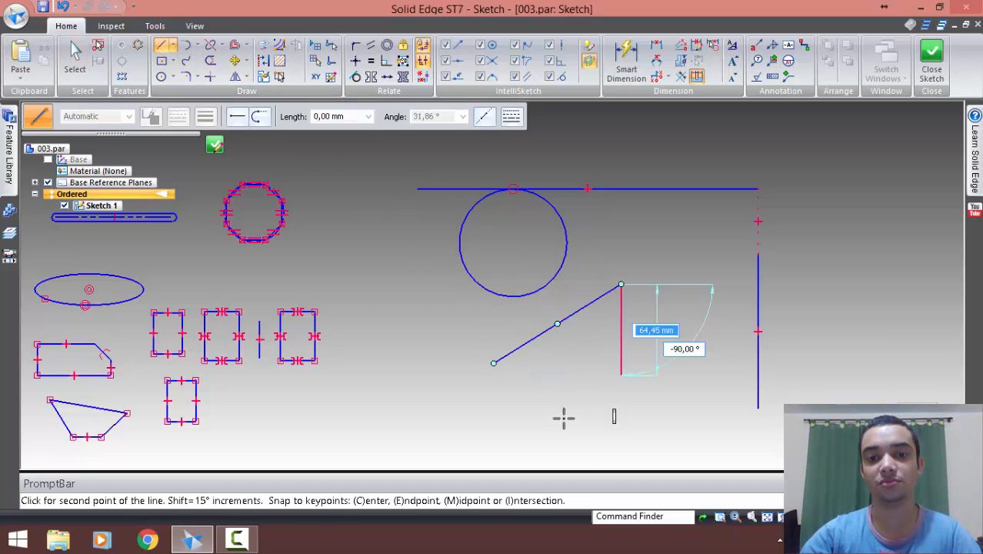
{"action": "right_click", "coordinate": [531, 425]}
{"action": "left_click", "coordinate": [533, 428]}
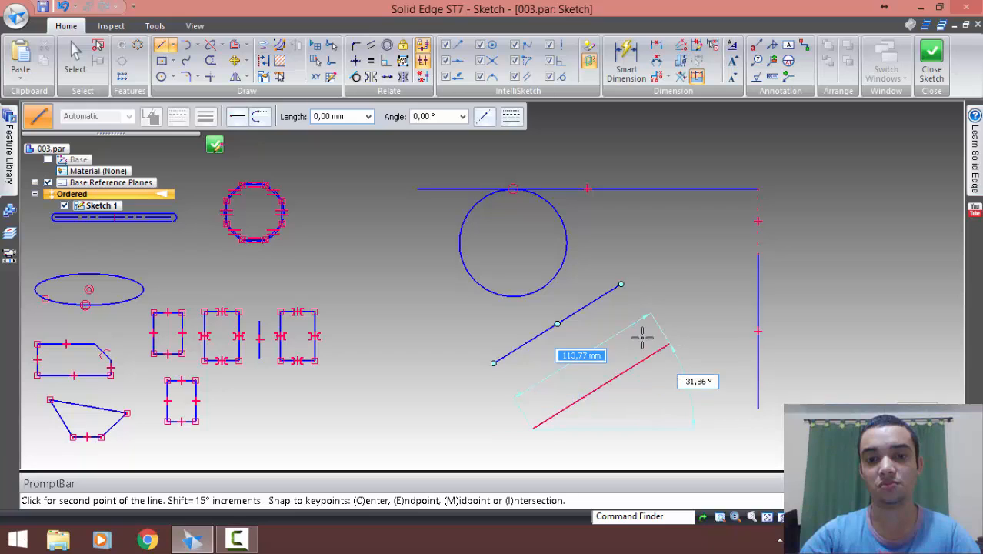
{"action": "left_click", "coordinate": [636, 323]}
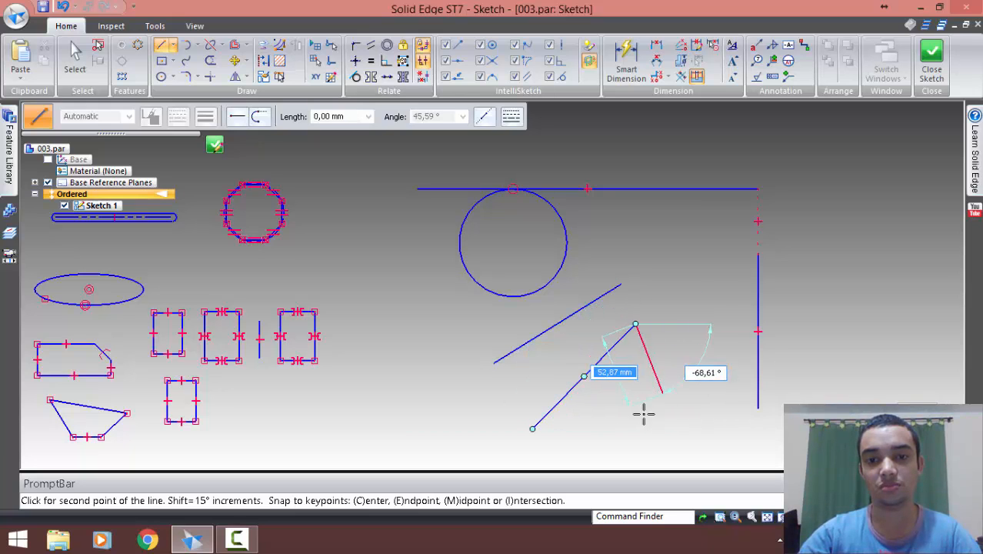
{"action": "right_click", "coordinate": [585, 397]}
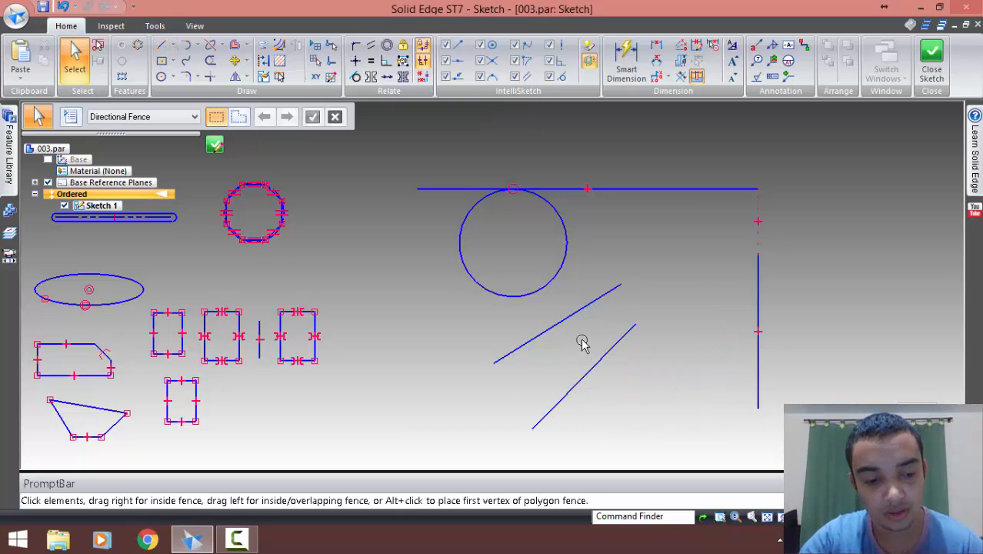
Make the two inclined lines parallel with a Parallel relationship, matching the upper line to the lower one
{"action": "scroll", "coordinate": [566, 326], "scroll_direction": "up", "scroll_amount": 5}
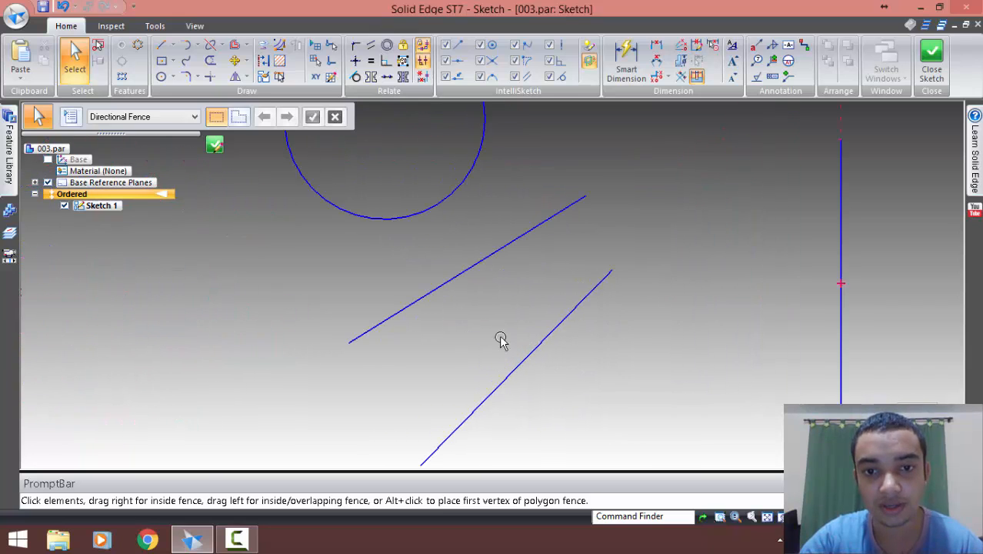
{"action": "middle_click_drag", "start_coordinate": [497, 302], "coordinate": [499, 291]}
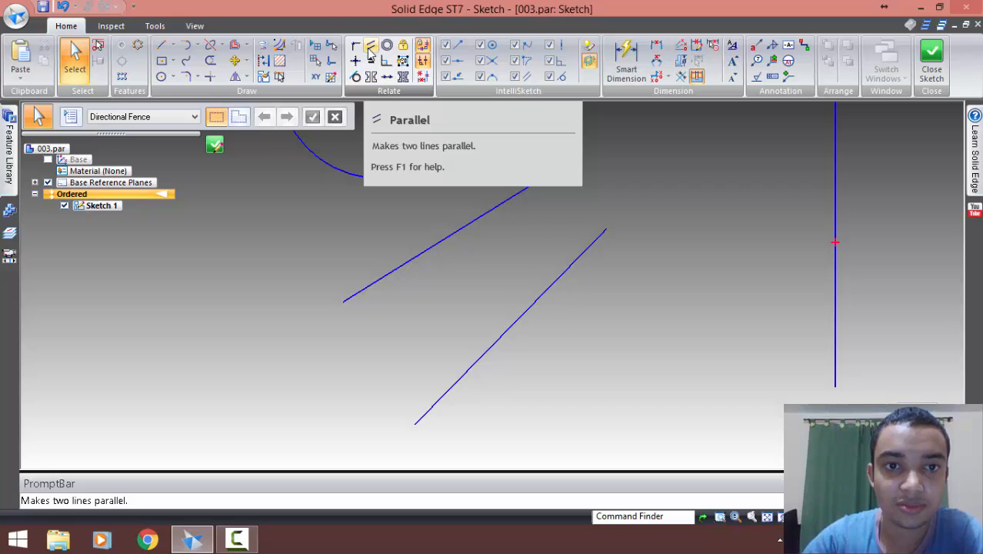
{"action": "left_click", "coordinate": [370, 49]}
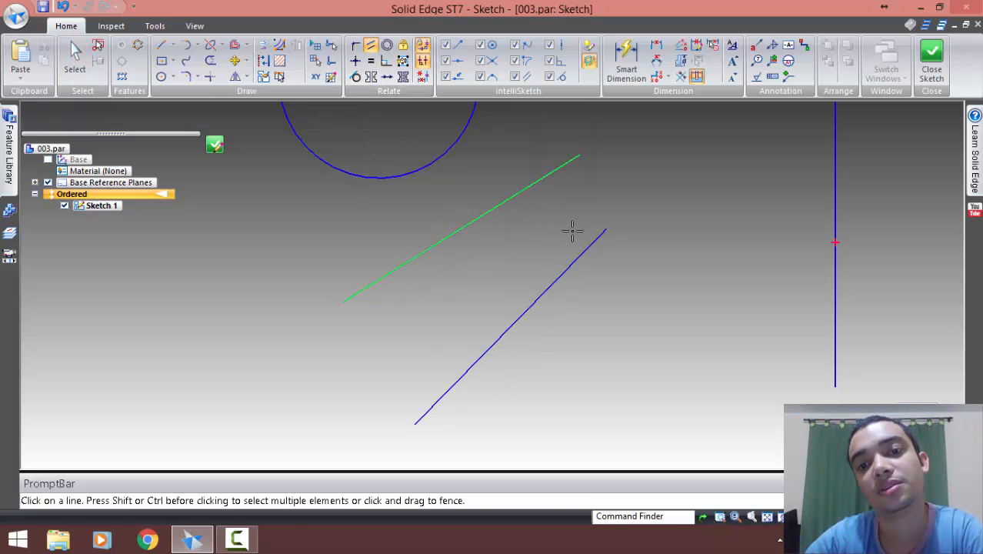
{"action": "left_click", "coordinate": [586, 250]}
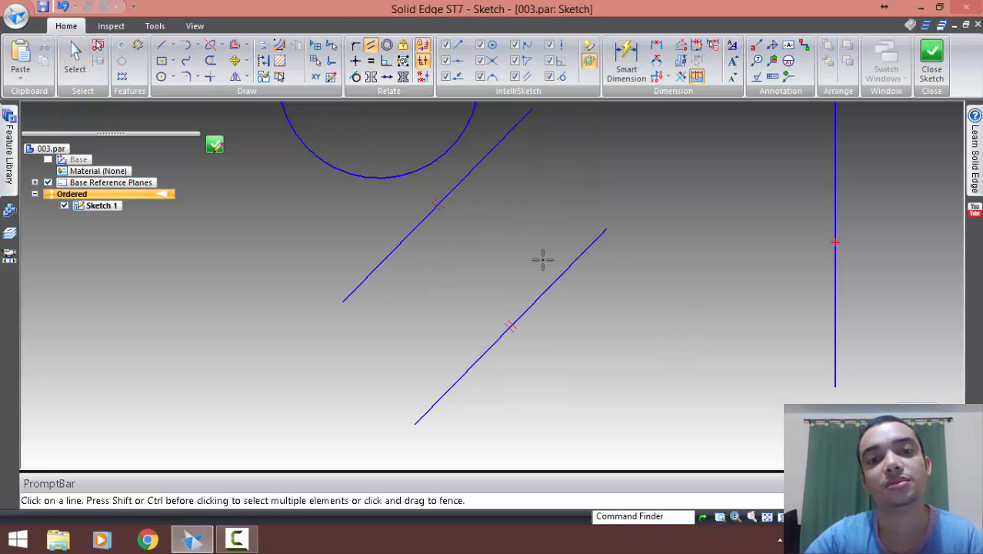
{"action": "key", "text": "Escape"}
Move the upper parallel line closer to the lower one and rotate the pair to a shallower incline
{"action": "left_click_drag", "start_coordinate": [483, 163], "coordinate": [515, 245]}
{"action": "left_click_drag", "start_coordinate": [566, 191], "coordinate": [574, 193]}
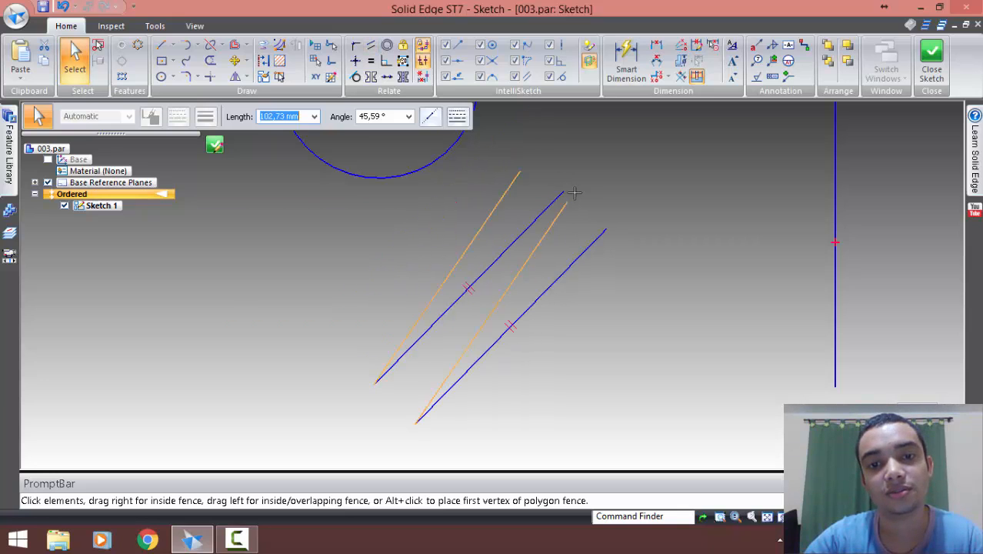
{"action": "left_click_drag", "start_coordinate": [432, 174], "coordinate": [330, 188]}
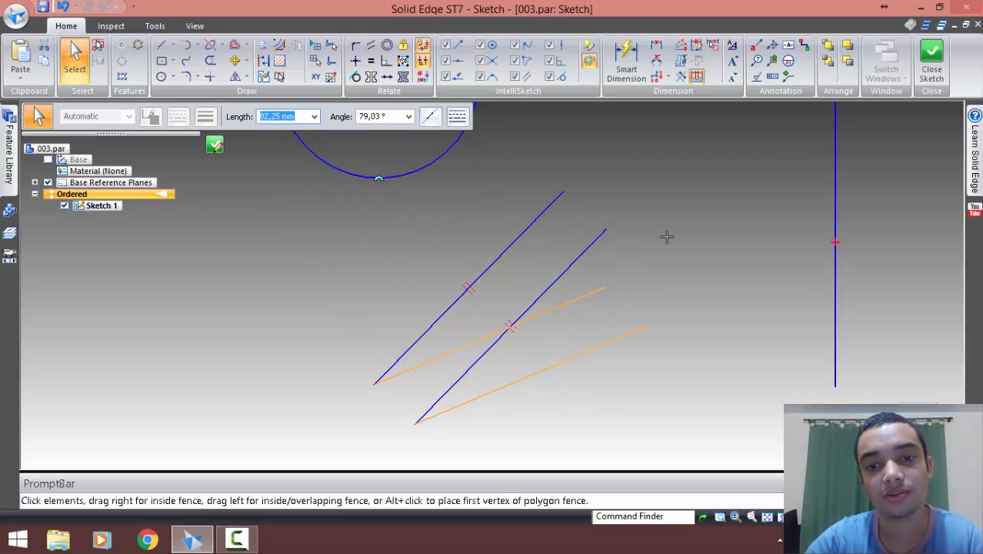
{"action": "left_click_drag", "start_coordinate": [667, 237], "coordinate": [667, 237]}
{"action": "left_click", "coordinate": [687, 305]}
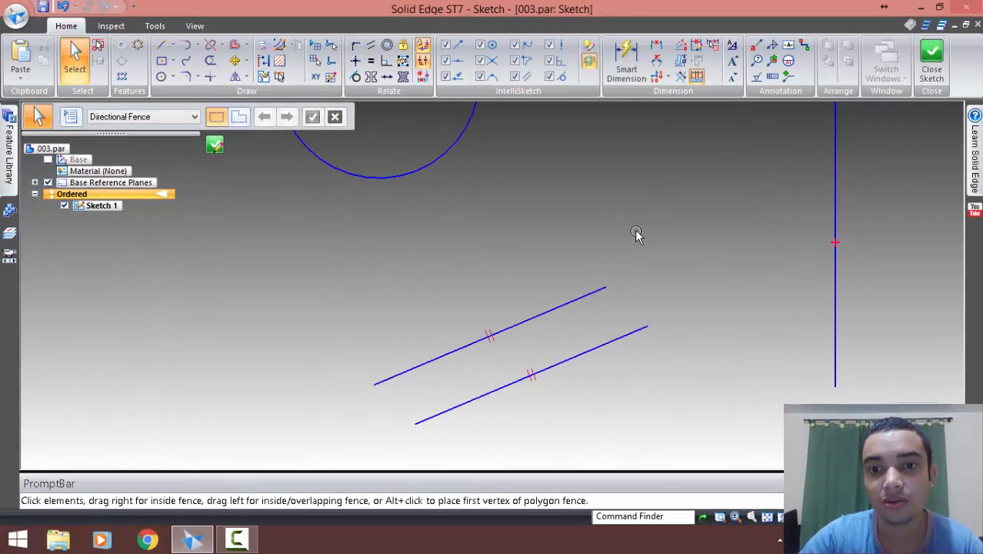
Draw a smaller circle between the tangent circle and the vertical line, below the horizontal line
{"action": "scroll", "coordinate": [634, 223], "scroll_direction": "down", "scroll_amount": 2}
{"action": "mouse_move", "coordinate": [640, 203]}
{"action": "middle_mouse_down", "text": "shift"}
{"action": "mouse_move", "coordinate": [589, 277]}
{"action": "mouse_move", "coordinate": [575, 281]}
{"action": "middle_mouse_up", "text": "shift"}
{"action": "left_click", "coordinate": [161, 76]}
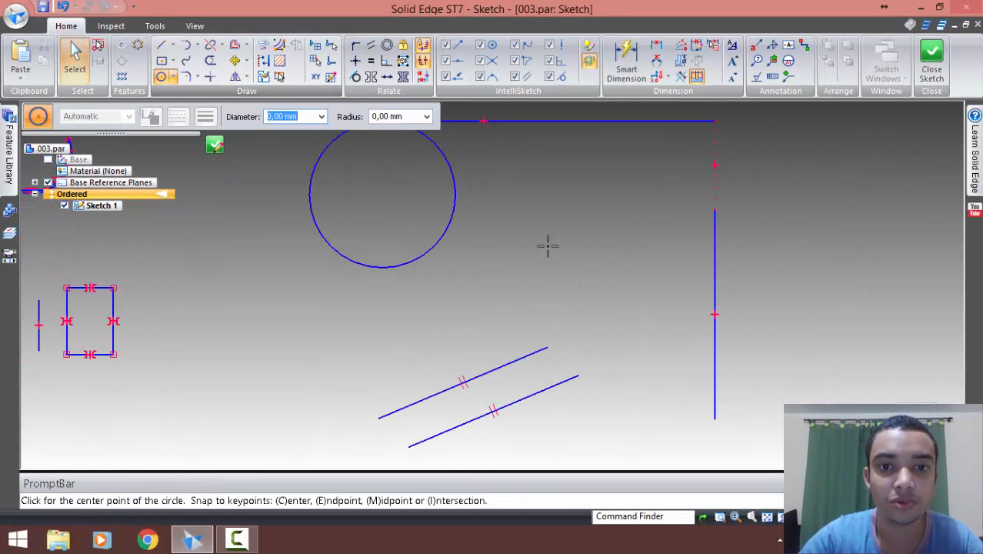
{"action": "left_click", "coordinate": [573, 231]}
{"action": "left_click", "coordinate": [597, 254]}
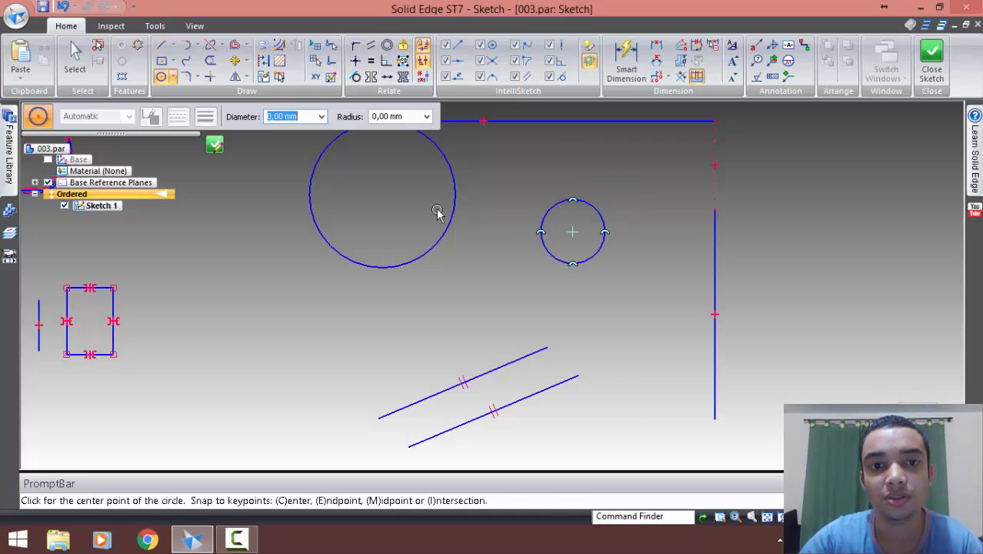
{"action": "key", "text": "Escape"}
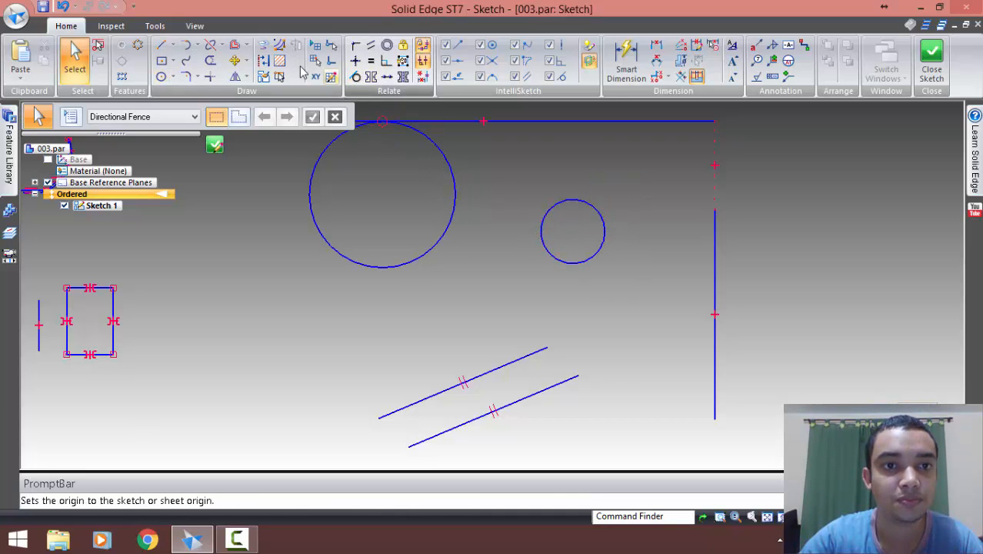
Make the small circle the same size as the tangent circle with an Equal relationship
{"action": "left_click", "coordinate": [371, 61]}
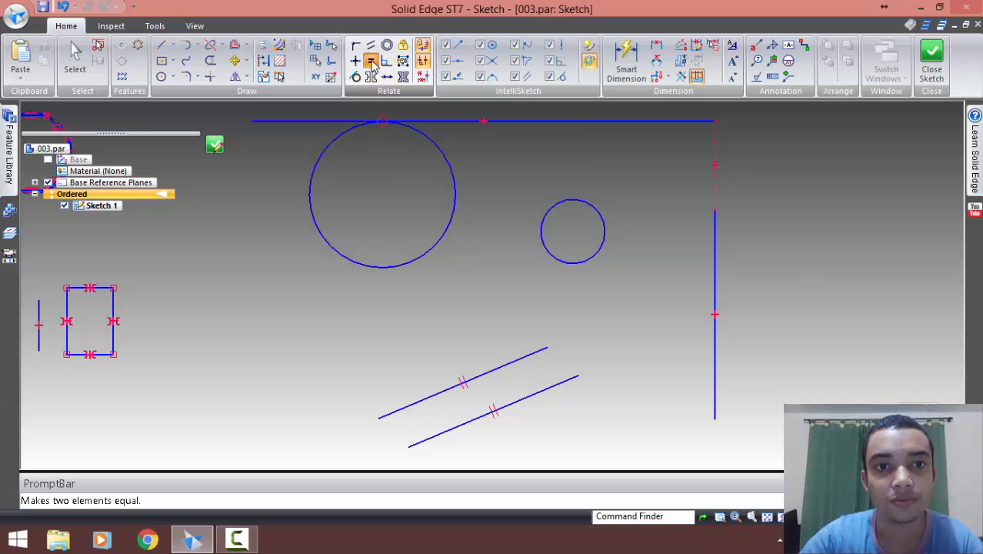
{"action": "left_click", "coordinate": [554, 202]}
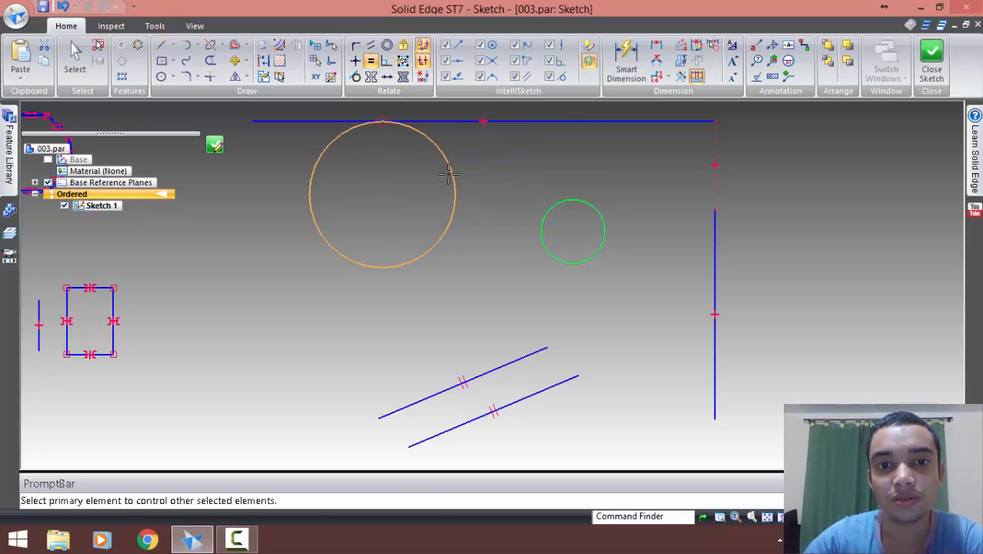
{"action": "left_click", "coordinate": [449, 174]}
{"action": "key", "text": "Escape"}
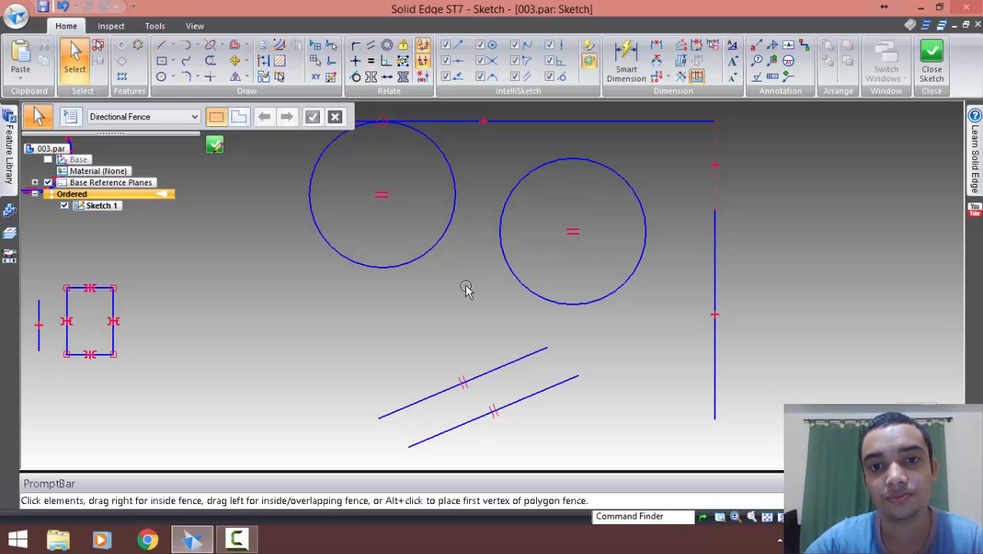
Make the vertical line equal in length to the horizontal line with an Equal relationship
{"action": "left_click", "coordinate": [370, 61]}
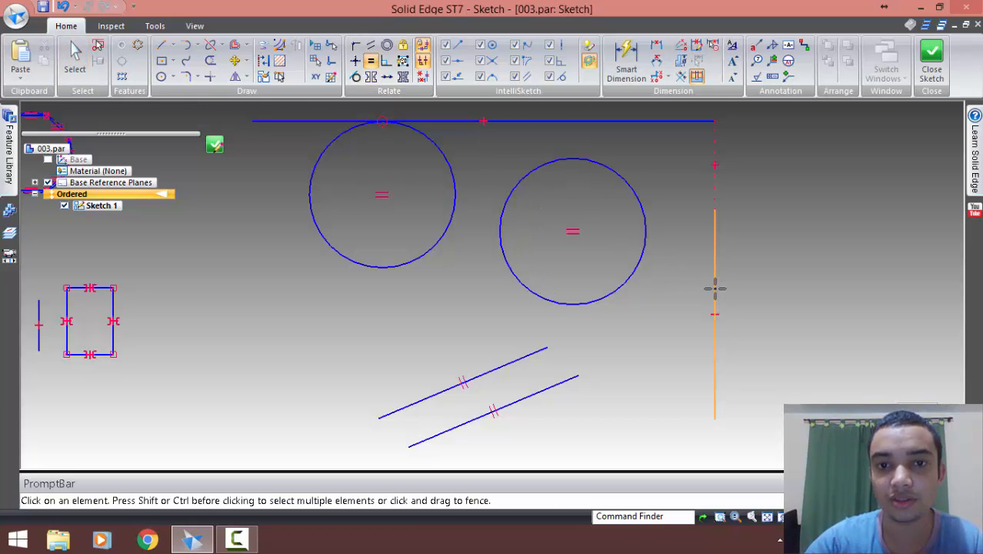
{"action": "left_click", "coordinate": [714, 289]}
{"action": "left_click", "coordinate": [507, 121]}
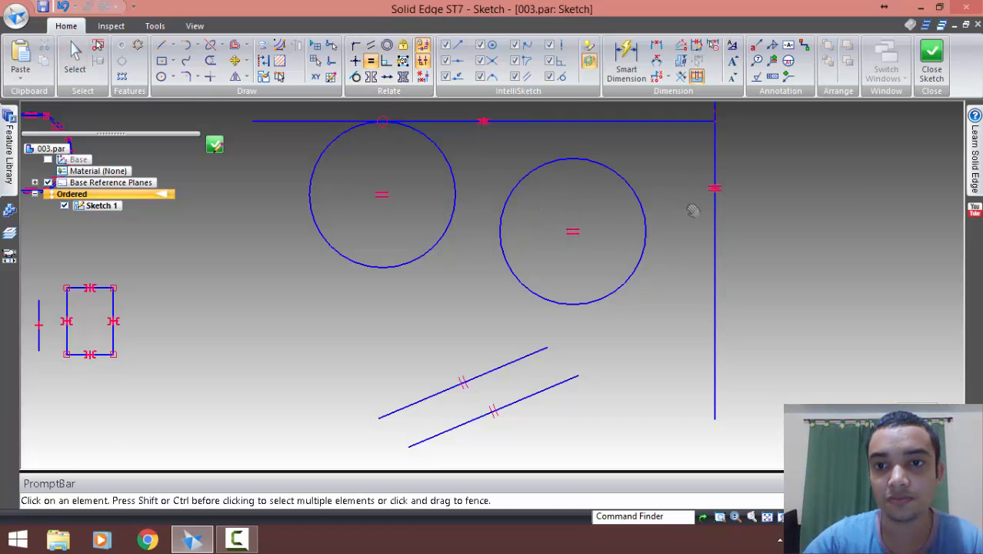
{"action": "middle_click_drag", "start_coordinate": [695, 209], "coordinate": [687, 270]}
{"action": "key", "text": "Escape"}
Move the vertical line down until its upper endpoint sits just below the right end of the horizontal line
{"action": "scroll", "coordinate": [772, 267], "scroll_direction": "down", "scroll_amount": 3}
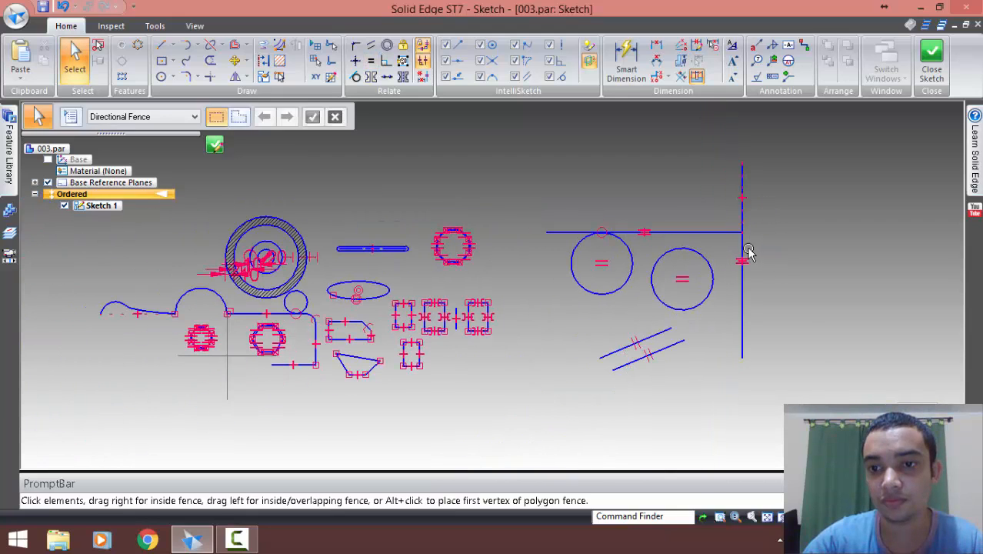
{"action": "left_click", "coordinate": [741, 310]}
{"action": "left_click_drag", "start_coordinate": [742, 164], "coordinate": [745, 253]}
{"action": "left_click", "coordinate": [802, 274]}
{"action": "middle_click_drag", "start_coordinate": [757, 262], "coordinate": [633, 229], "text": "shift"}
{"action": "left_click", "coordinate": [588, 200]}
{"action": "left_click", "coordinate": [622, 242]}
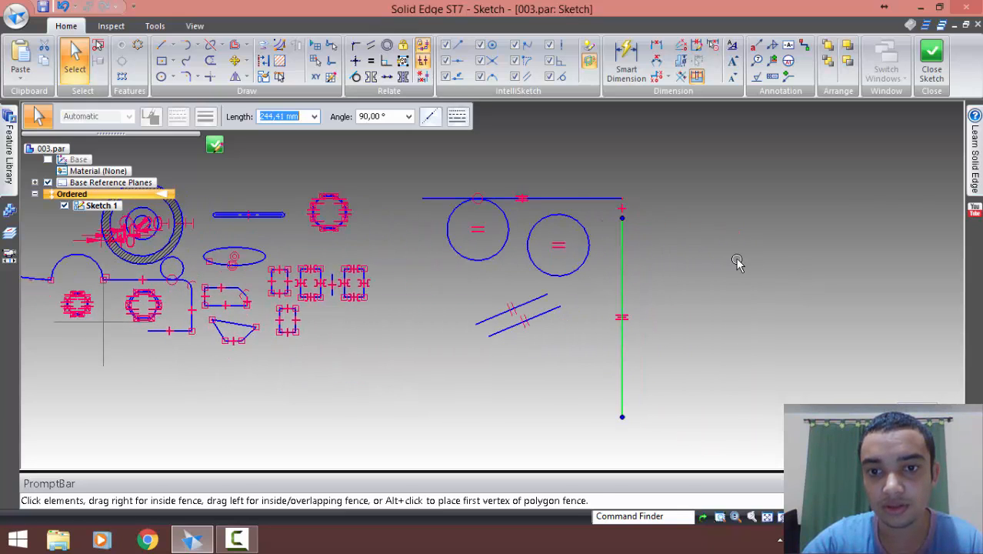
{"action": "left_click", "coordinate": [737, 263]}
Draw a separate vertical line about 103 mm long in the empty area right of the long vertical line
{"action": "scroll", "coordinate": [709, 292], "scroll_direction": "up", "scroll_amount": 2}
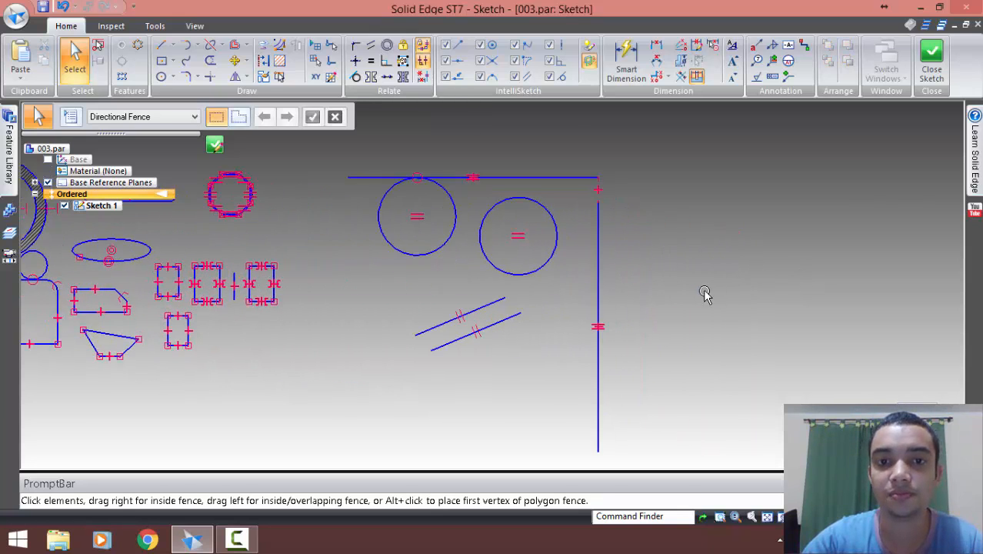
{"action": "middle_click_drag", "start_coordinate": [705, 293], "coordinate": [679, 278], "text": "shift"}
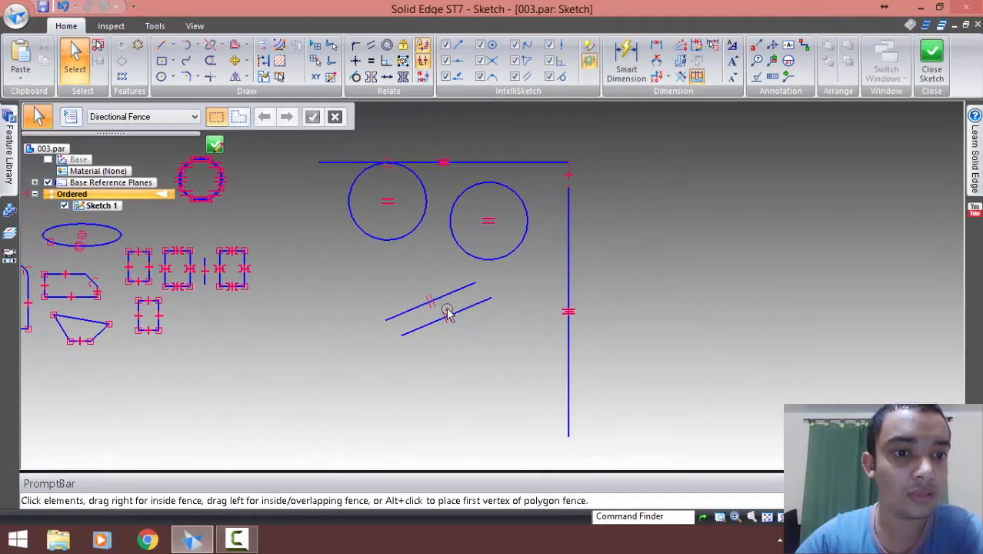
{"action": "middle_click_drag", "start_coordinate": [311, 274], "coordinate": [465, 269], "text": "shift"}
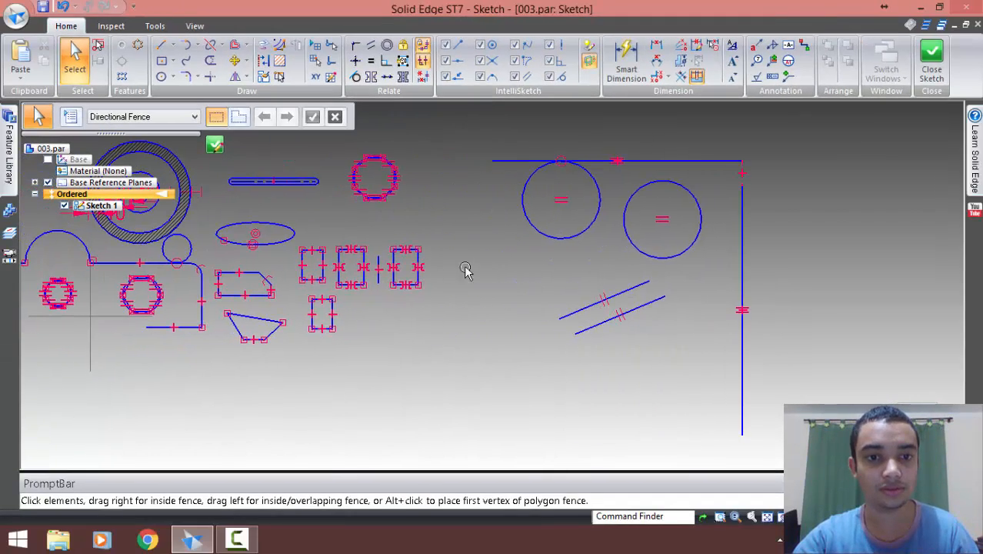
{"action": "scroll", "coordinate": [346, 243], "scroll_direction": "up", "scroll_amount": 5}
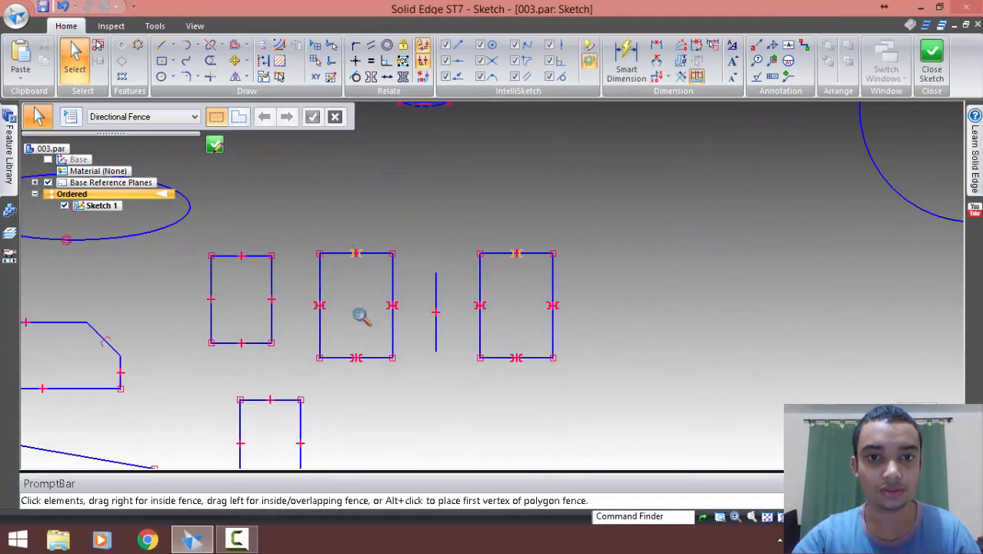
{"action": "middle_click_drag", "start_coordinate": [360, 305], "coordinate": [371, 254], "text": "ctrl"}
{"action": "mouse_move", "coordinate": [509, 283]}
{"action": "middle_mouse_down", "text": "shift"}
{"action": "mouse_move", "coordinate": [292, 194]}
{"action": "mouse_move", "coordinate": [122, 210]}
{"action": "middle_mouse_up", "text": "shift"}
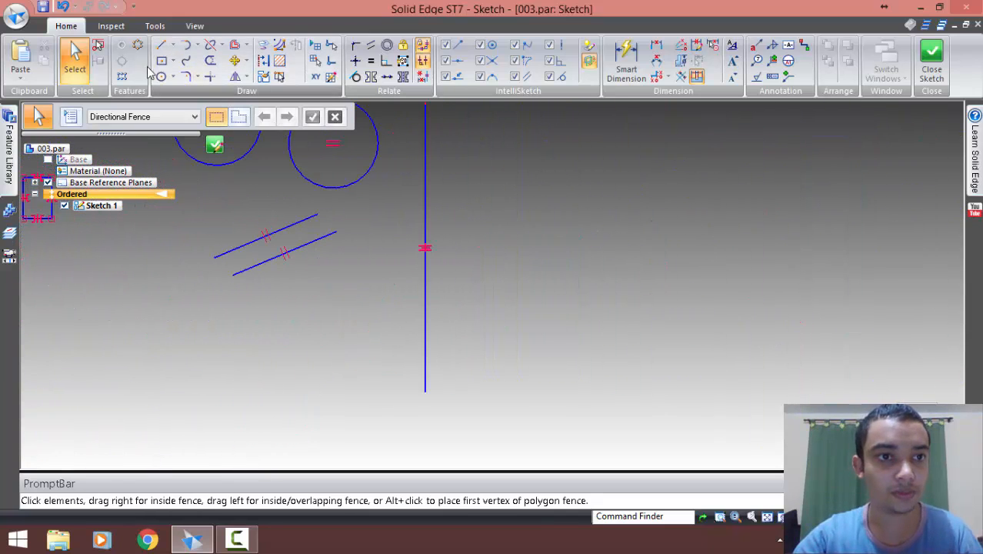
{"action": "left_click", "coordinate": [162, 48]}
{"action": "middle_click_drag", "start_coordinate": [558, 215], "coordinate": [430, 255], "text": "shift"}
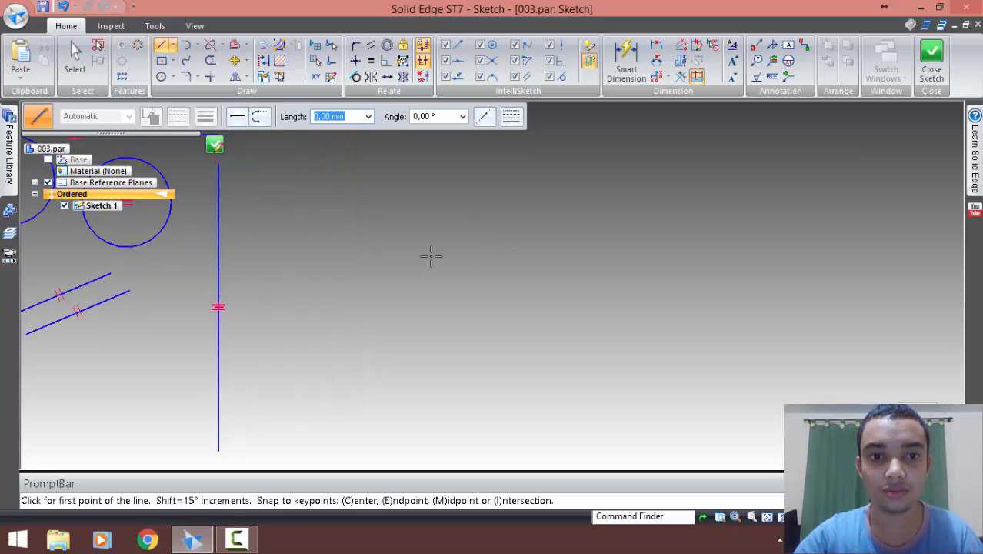
{"action": "left_click", "coordinate": [435, 212]}
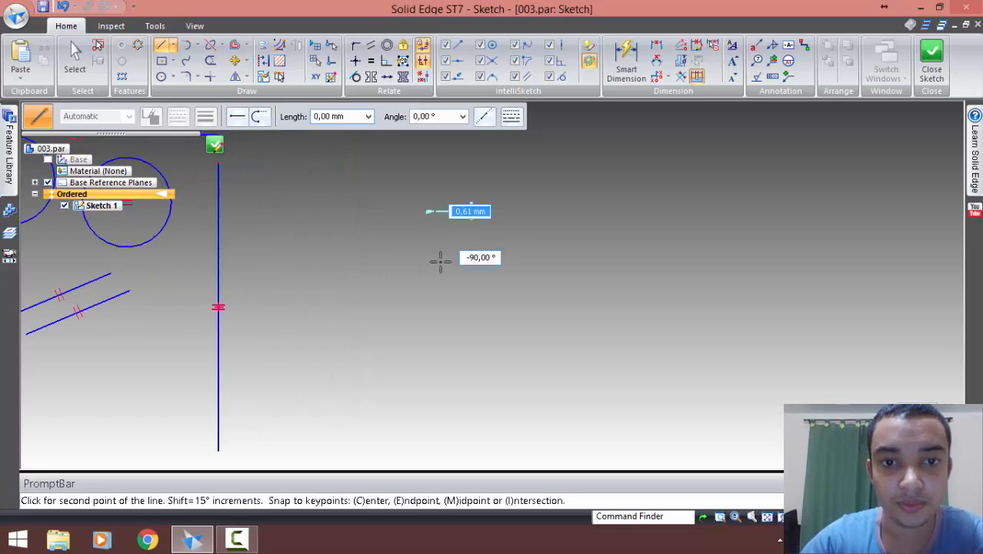
{"action": "left_click", "coordinate": [435, 333]}
{"action": "right_click", "coordinate": [504, 406]}
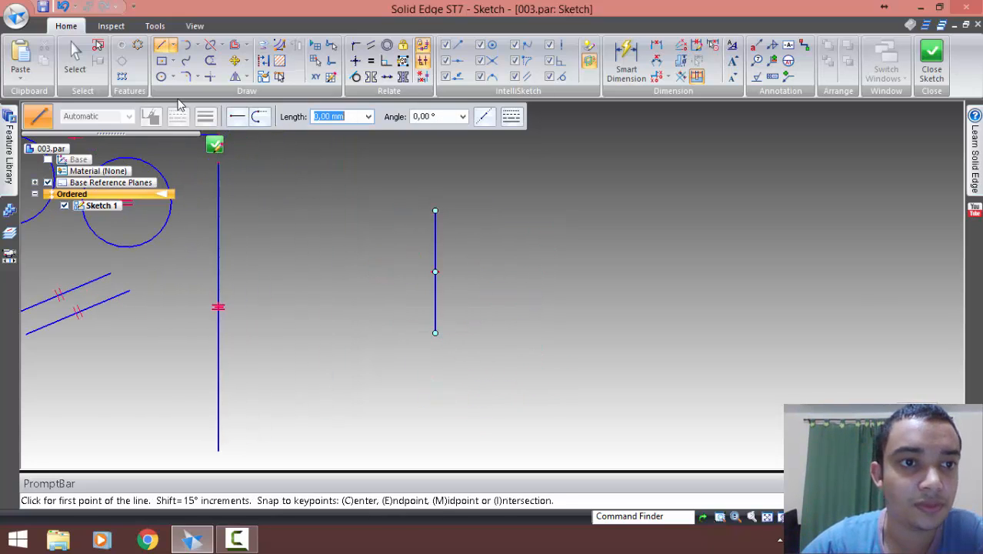
Draw a circle about 24 mm in diameter left of the new vertical line and a larger, horizontally aligned circle right of it
{"action": "left_click", "coordinate": [162, 77]}
{"action": "left_click", "coordinate": [368, 261]}
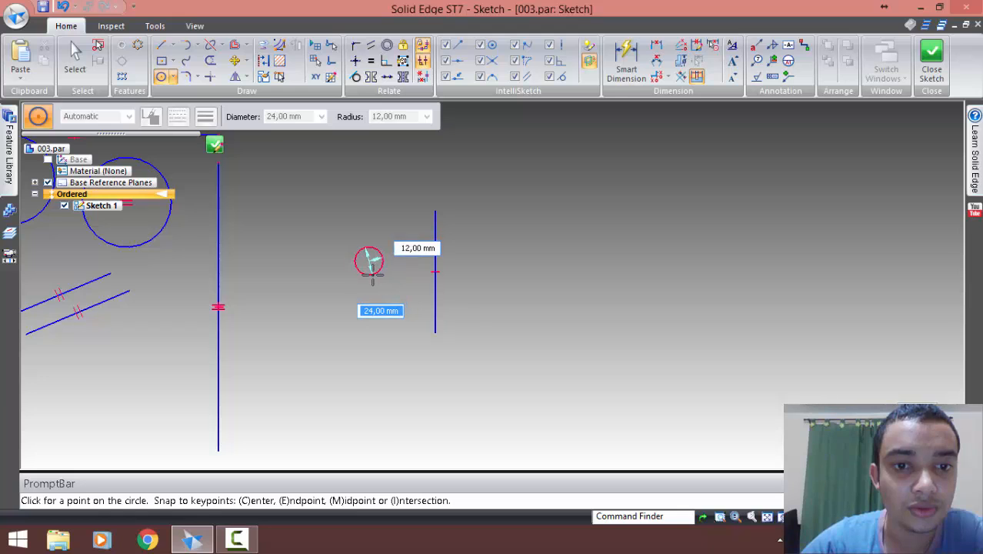
{"action": "left_click", "coordinate": [374, 269]}
{"action": "left_click", "coordinate": [523, 261]}
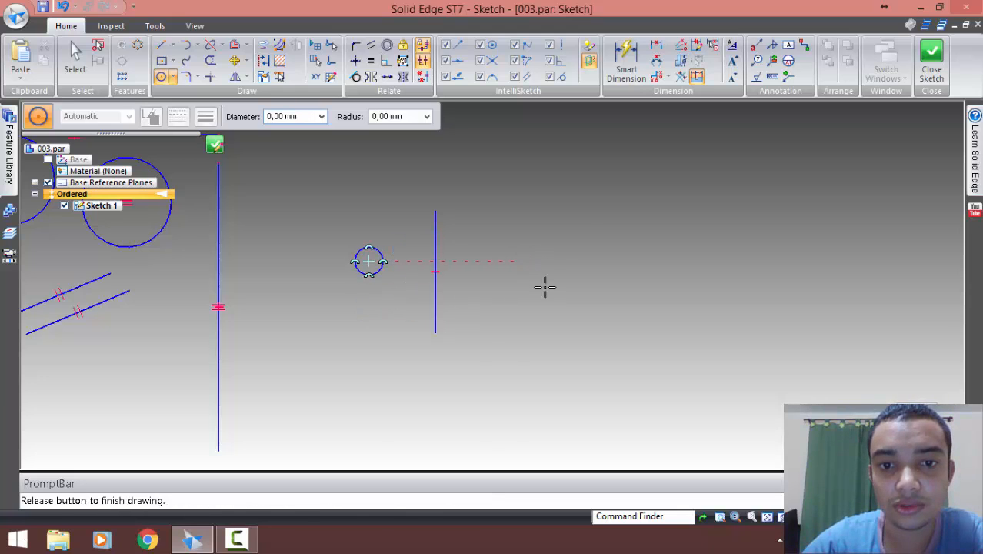
{"action": "left_click", "coordinate": [548, 304]}
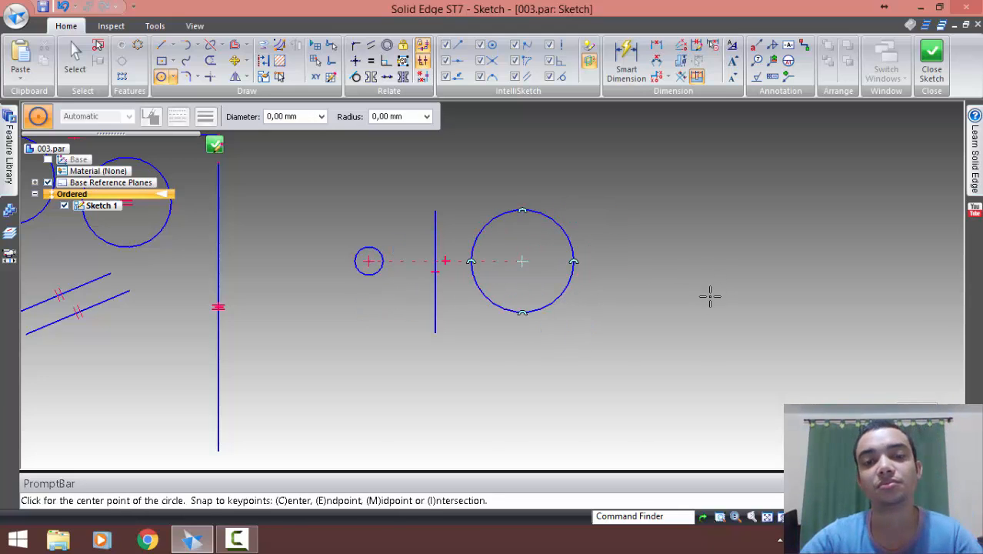
{"action": "key", "text": "Escape"}
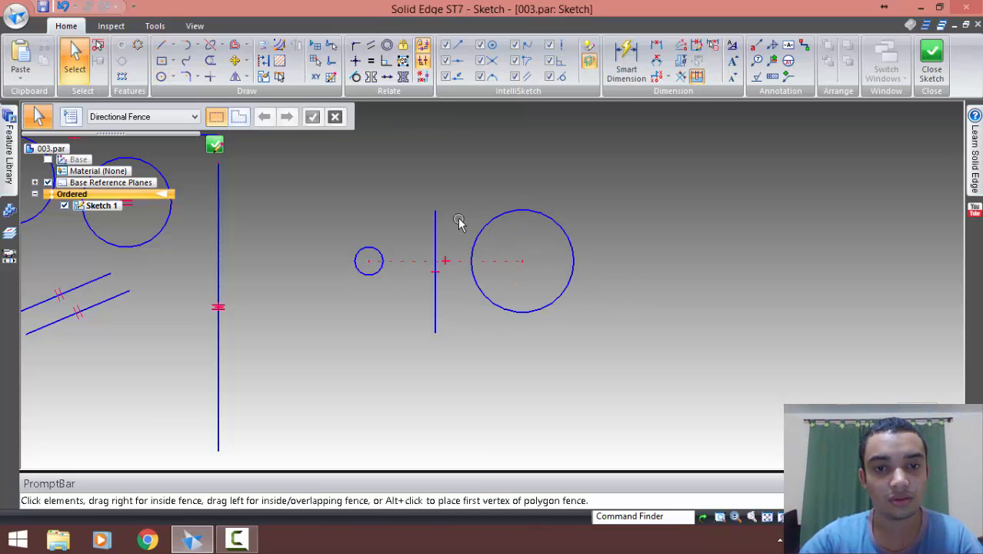
Make the two circles symmetric about the short vertical line with a Symmetric relationship, and shift that axis slightly to the right
{"action": "scroll", "coordinate": [458, 222], "scroll_direction": "up", "scroll_amount": 3}
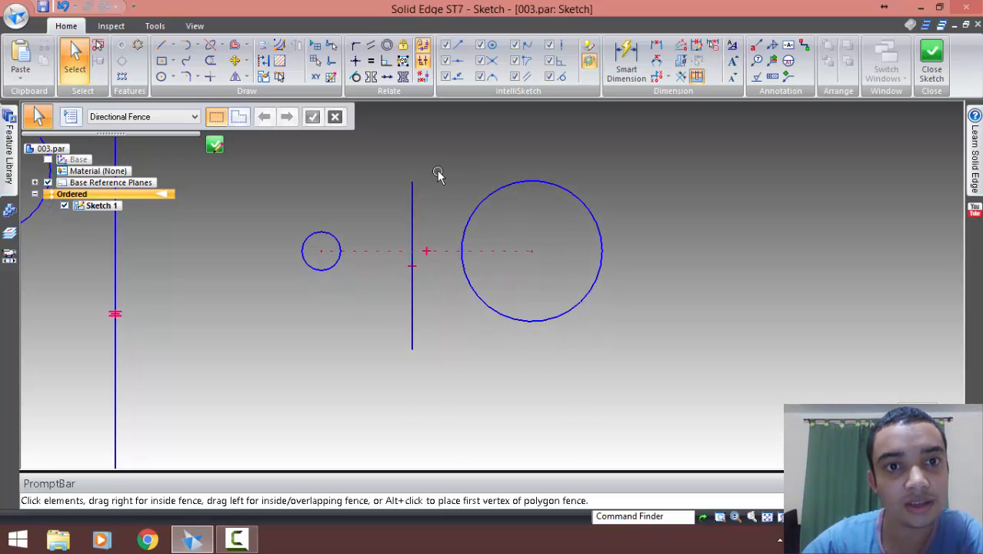
{"action": "left_click", "coordinate": [371, 76]}
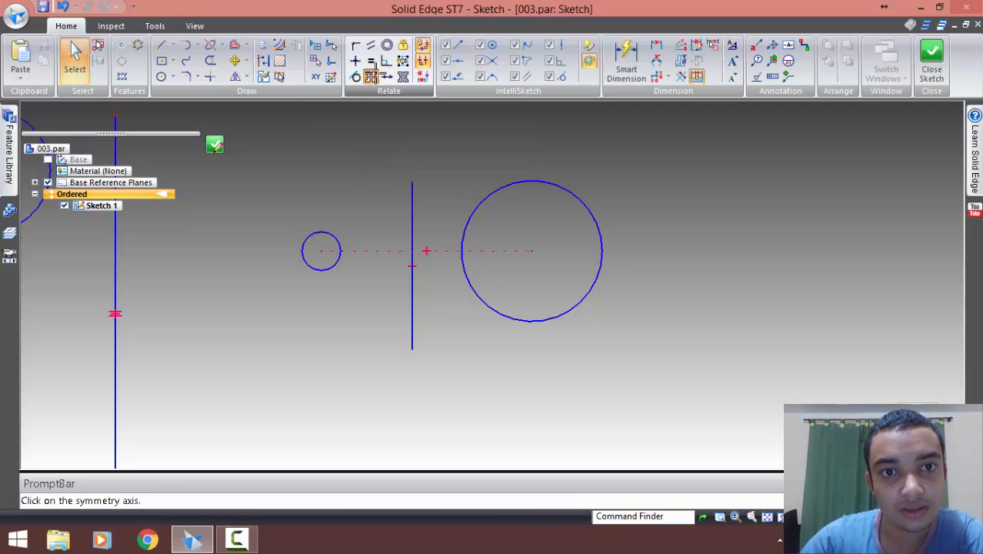
{"action": "left_click", "coordinate": [411, 201]}
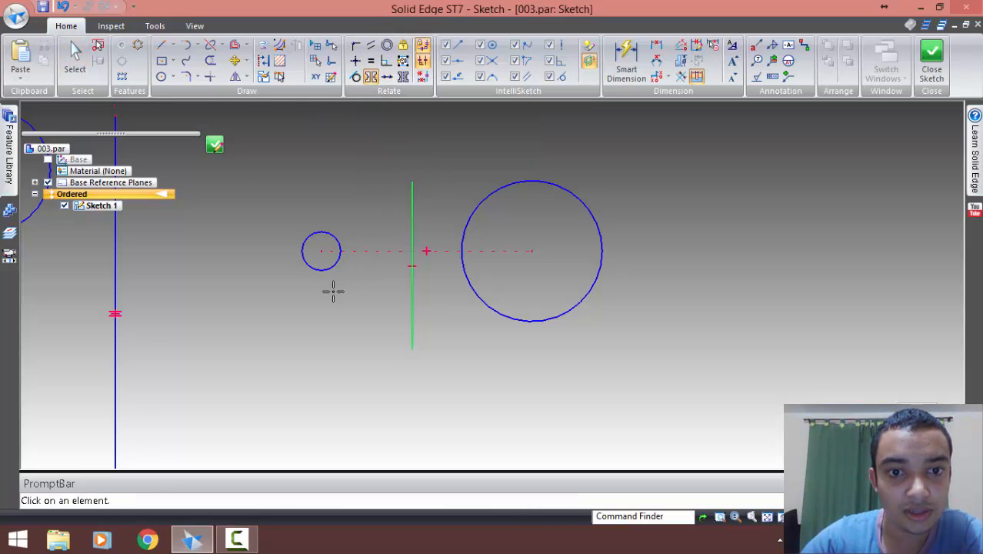
{"action": "left_click", "coordinate": [536, 181]}
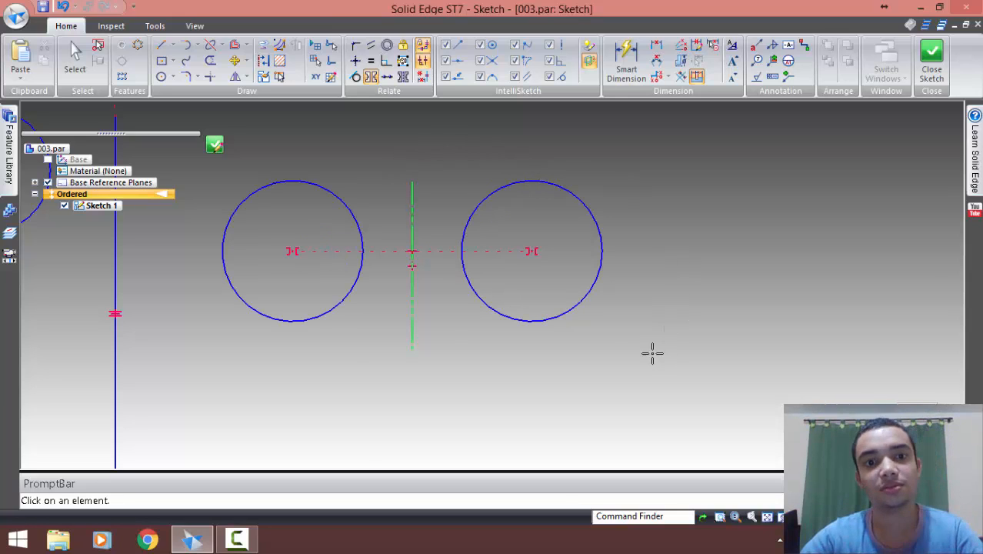
{"action": "key", "text": "Escape"}
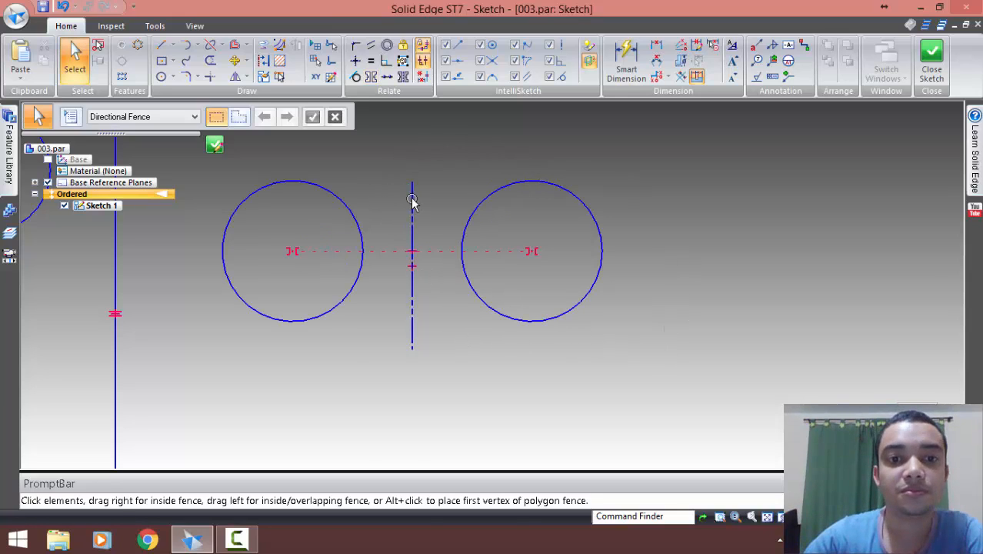
{"action": "left_click", "coordinate": [412, 201]}
{"action": "left_click_drag", "start_coordinate": [412, 183], "coordinate": [443, 177]}
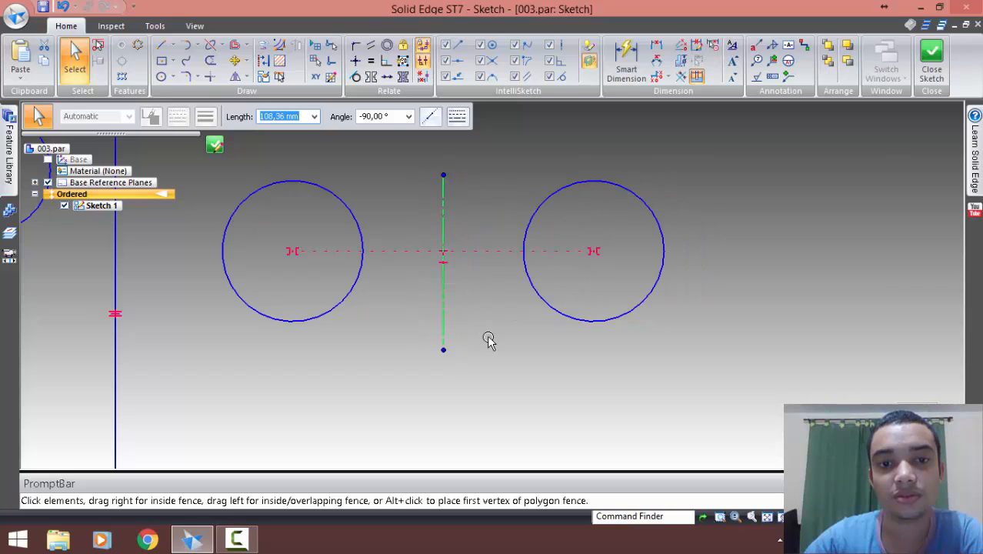
{"action": "left_click", "coordinate": [487, 339]}
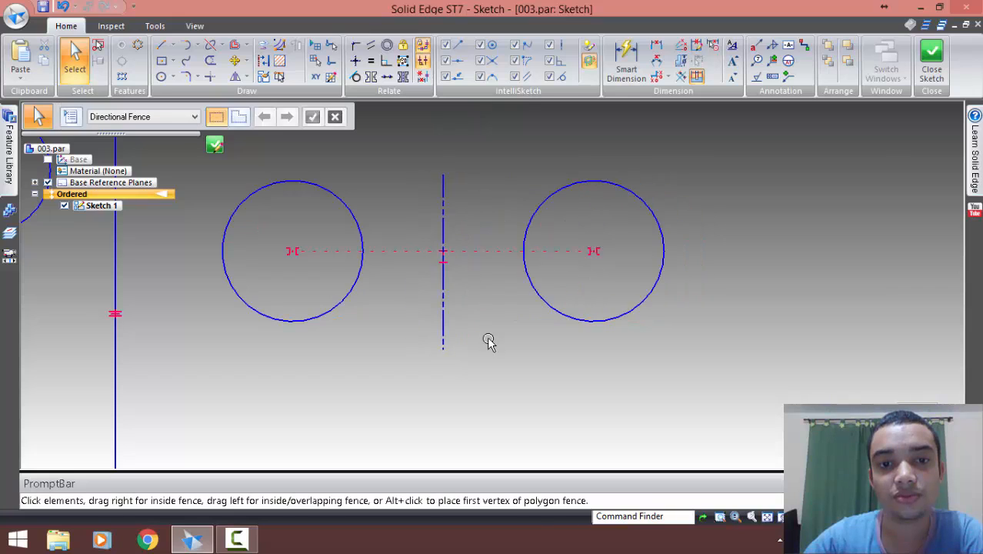
{"action": "left_click", "coordinate": [444, 196]}
{"action": "left_click", "coordinate": [479, 163]}
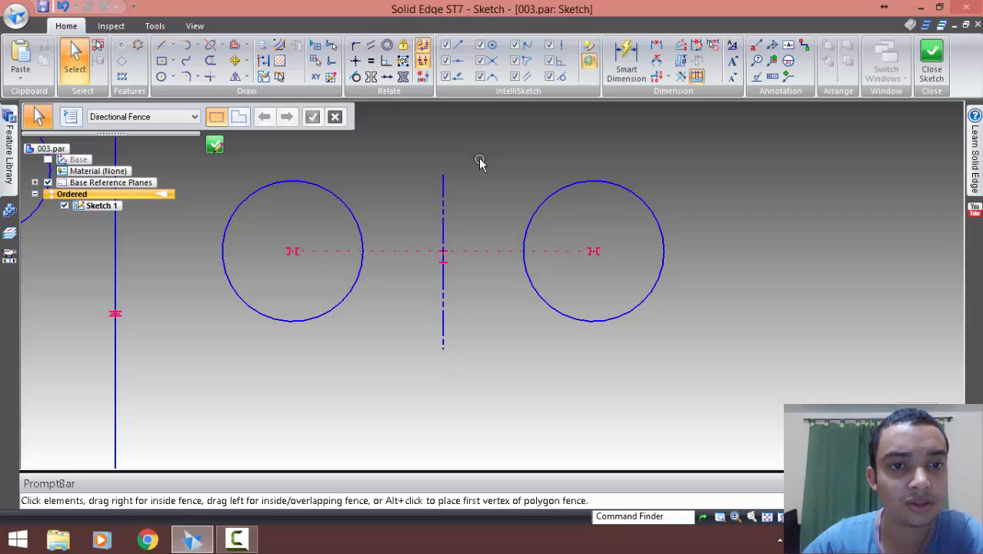
{"action": "left_click", "coordinate": [344, 200]}
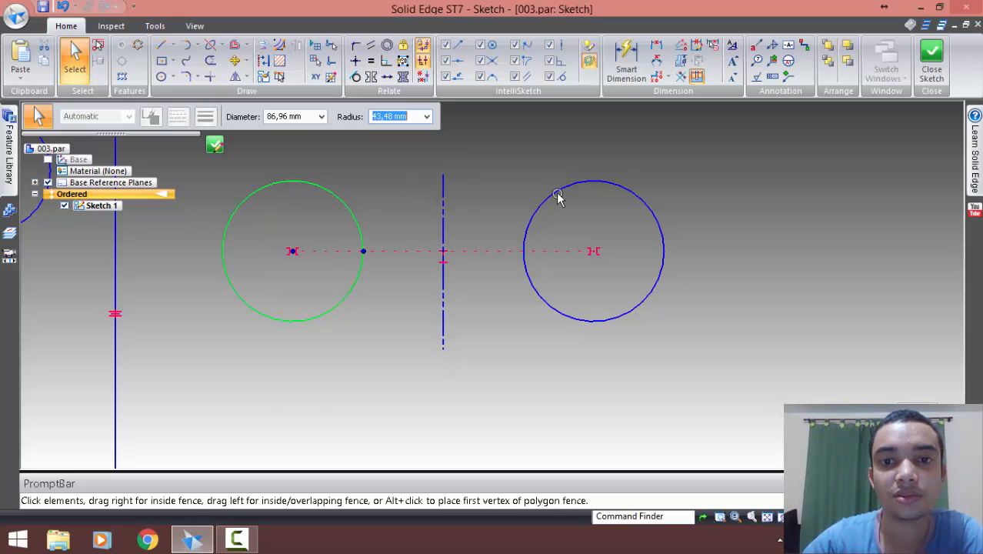
{"action": "left_click", "coordinate": [583, 184]}
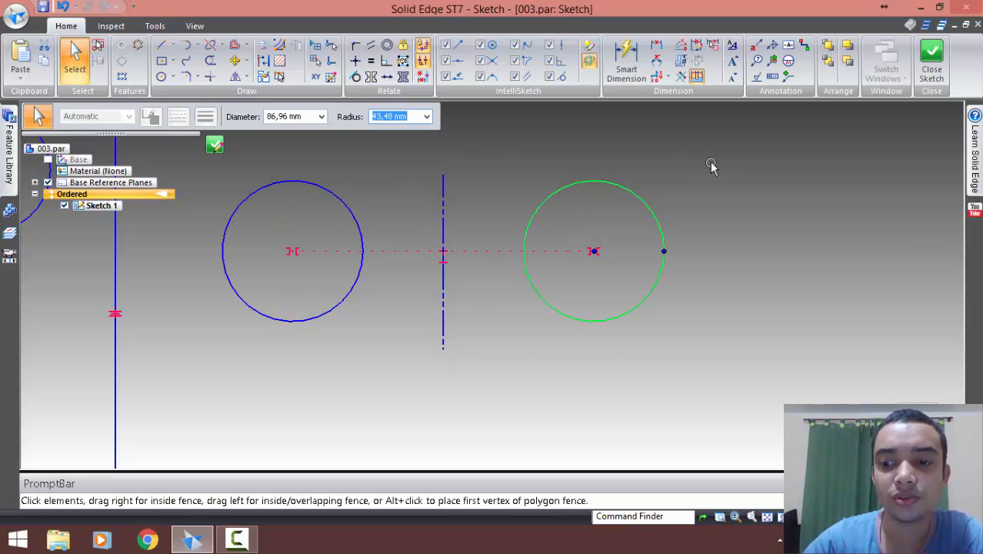
{"action": "key", "text": "Escape"}
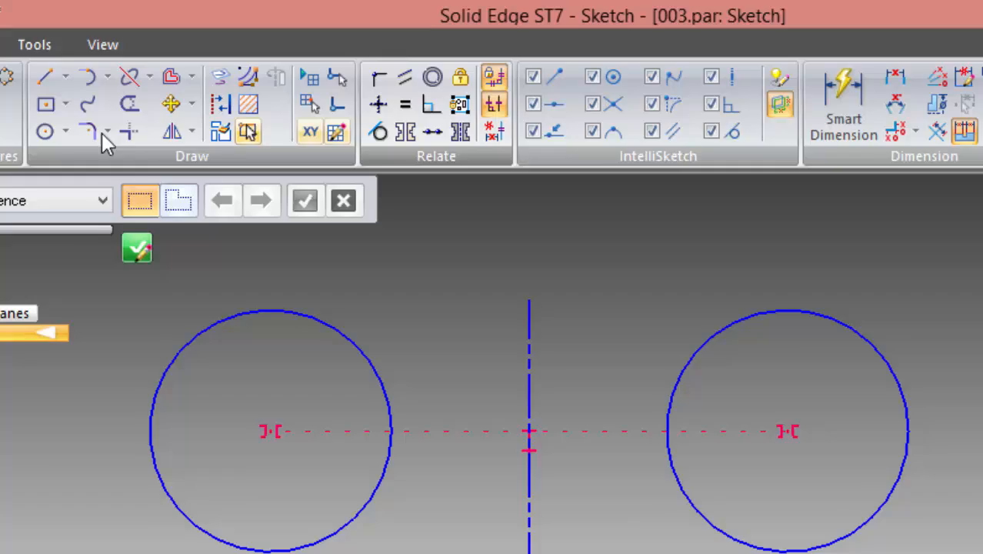
Draw two overlapping, horizontally aligned circles about 45 mm and 50 mm in diameter in the empty area below the symmetric circles
{"action": "left_click", "coordinate": [151, 83]}
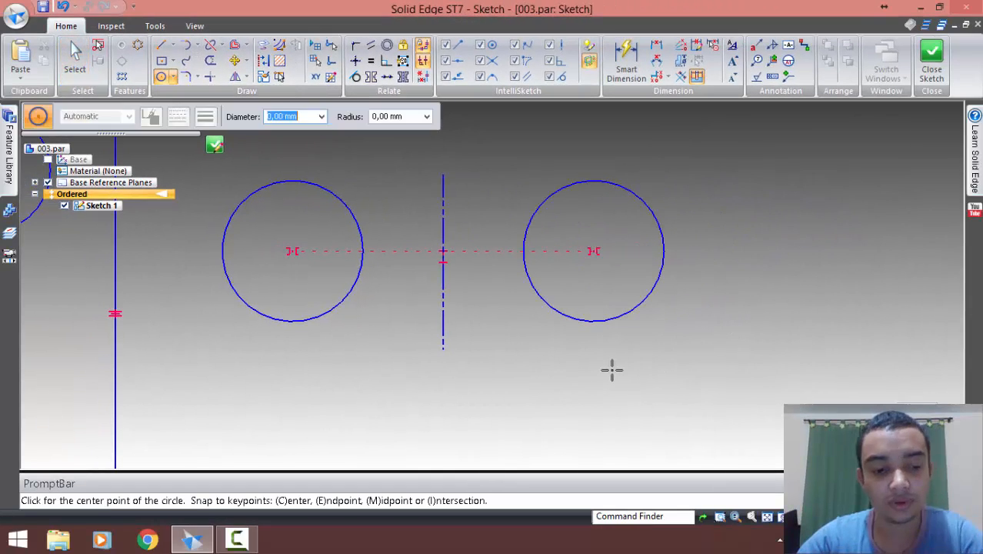
{"action": "middle_click_drag", "start_coordinate": [599, 383], "coordinate": [589, 131]}
{"action": "left_click", "coordinate": [416, 208]}
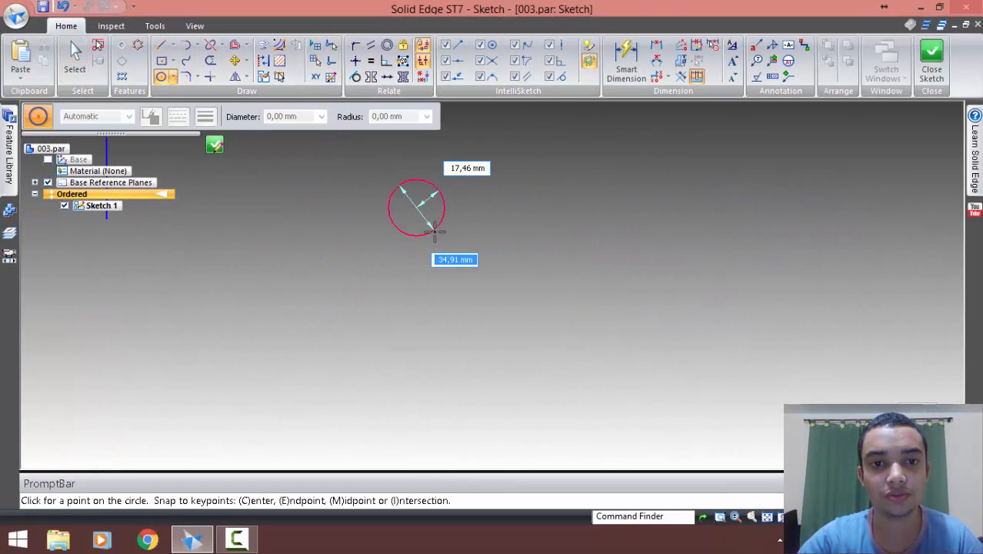
{"action": "left_click", "coordinate": [449, 224]}
{"action": "left_click", "coordinate": [443, 204]}
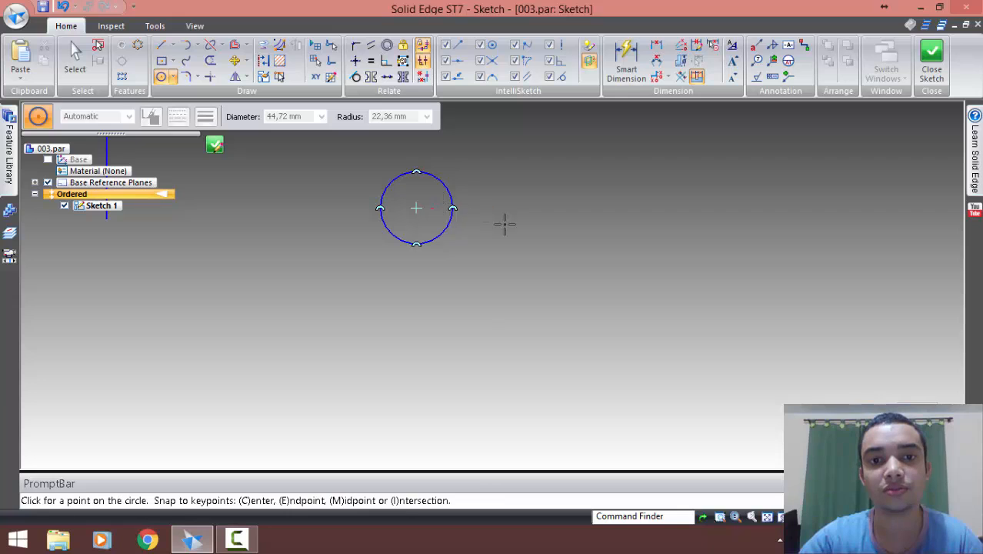
{"action": "left_click", "coordinate": [495, 229]}
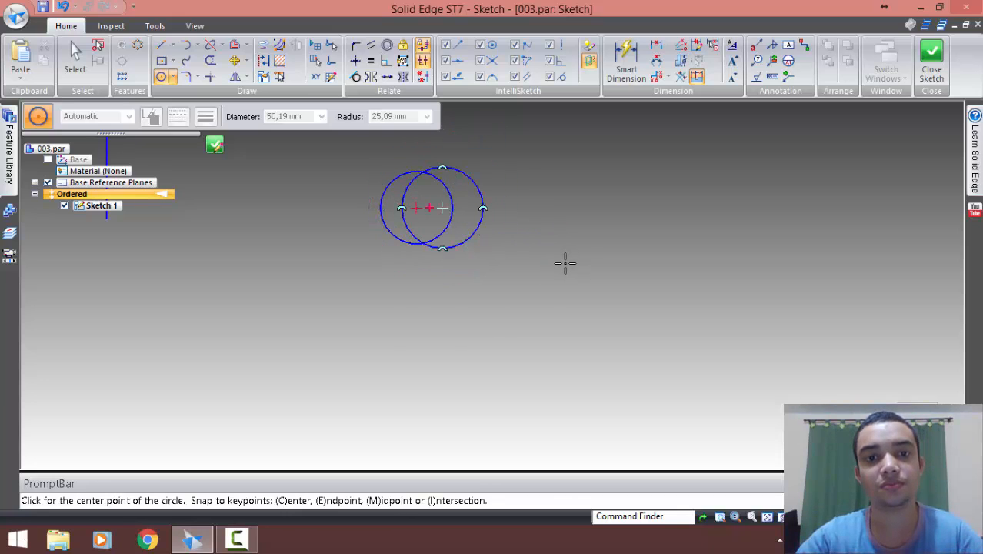
{"action": "key", "text": "Escape"}
Enlarge the right one of the two overlapping circles to about 99 mm in diameter so it surrounds the other circle
{"action": "scroll", "coordinate": [456, 185], "scroll_direction": "up", "scroll_amount": 3}
{"action": "left_click", "coordinate": [496, 185]}
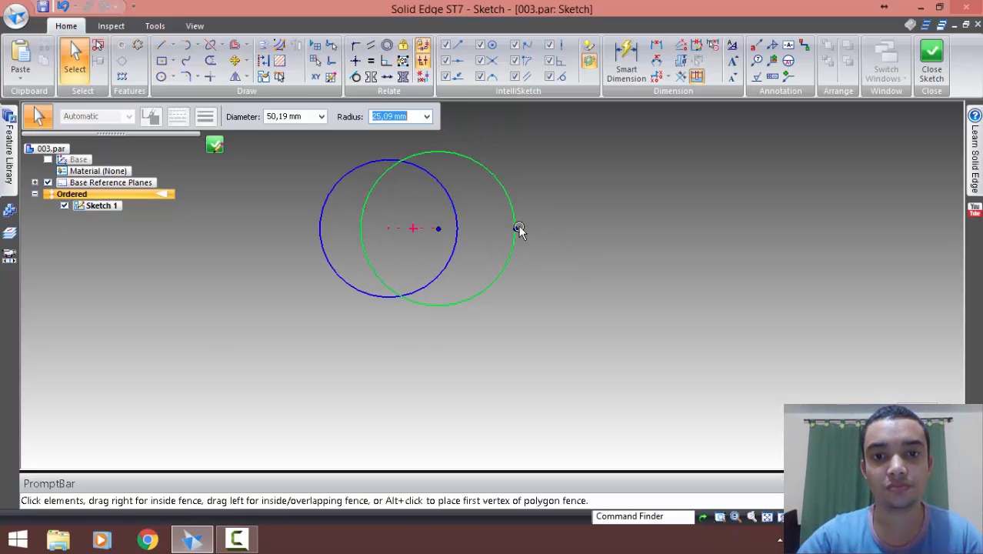
{"action": "left_click_drag", "start_coordinate": [533, 228], "coordinate": [592, 231]}
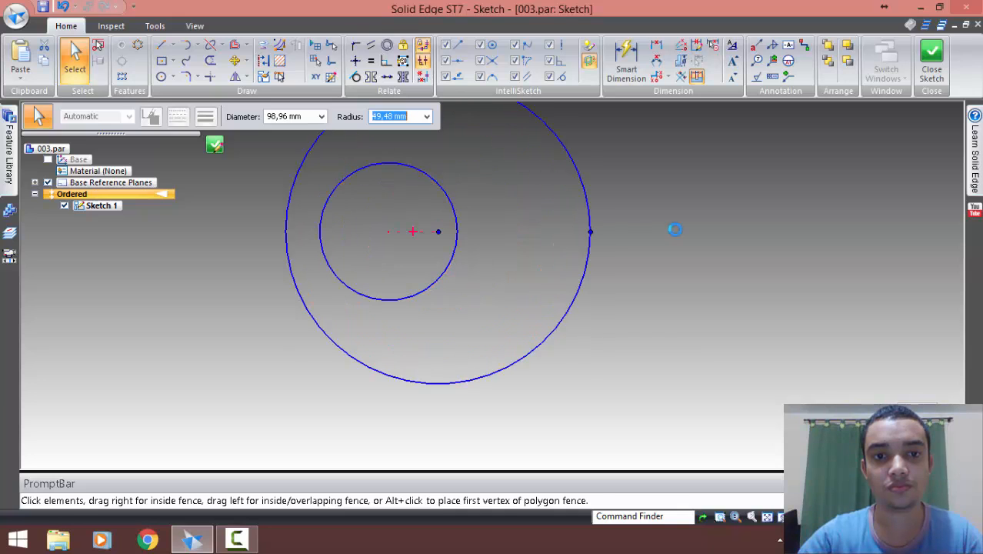
{"action": "left_click", "coordinate": [674, 228]}
{"action": "middle_click_drag", "start_coordinate": [513, 231], "coordinate": [522, 303], "text": "shift"}
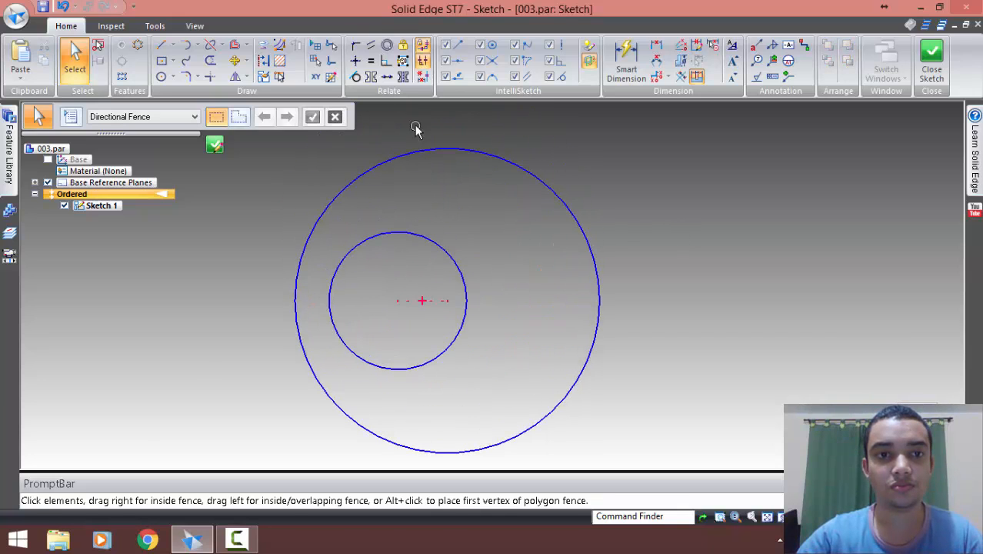
Make the small circle concentric with the large circle around it using a Concentric relationship
{"action": "left_click", "coordinate": [387, 45]}
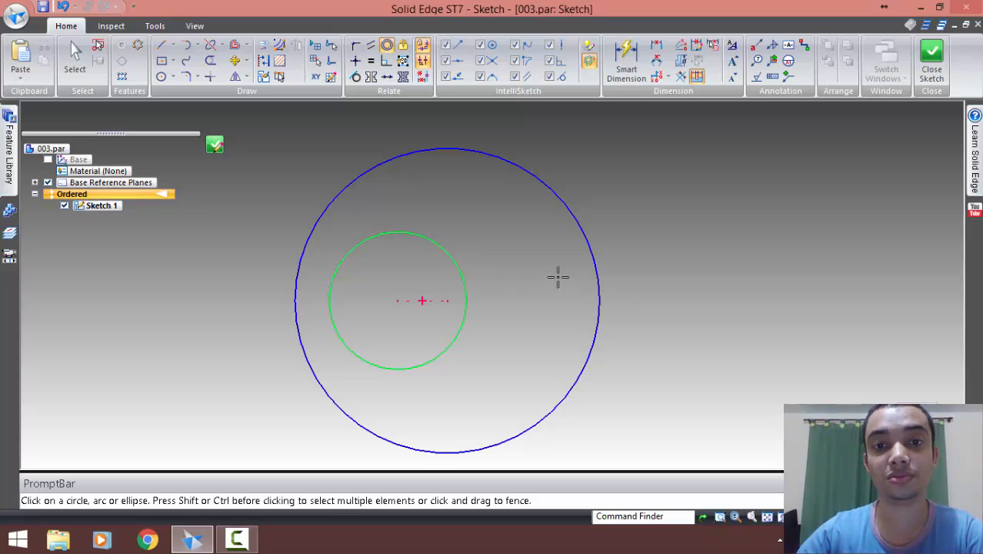
{"action": "left_click", "coordinate": [551, 183]}
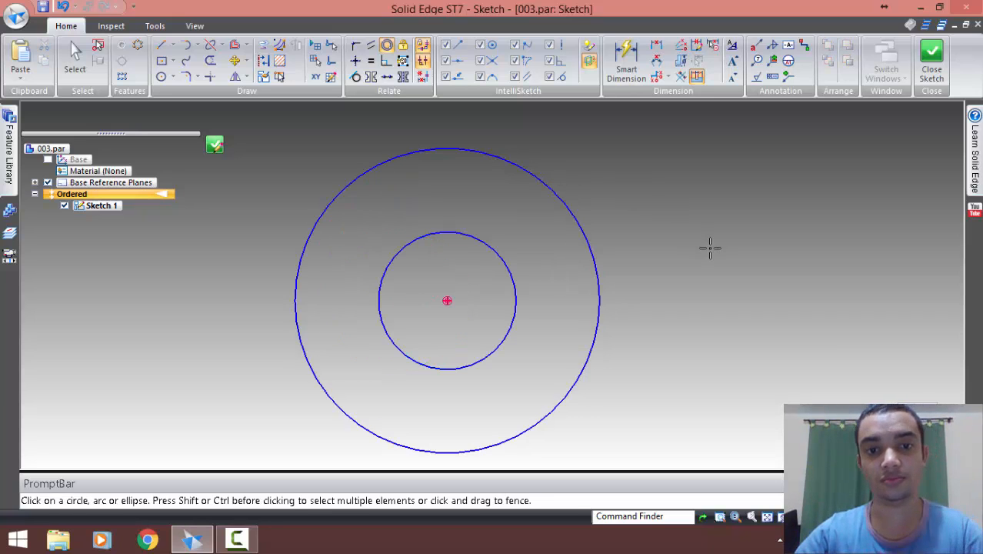
{"action": "key", "text": "Escape"}
{"action": "scroll", "coordinate": [458, 323], "scroll_direction": "up", "scroll_amount": 3}
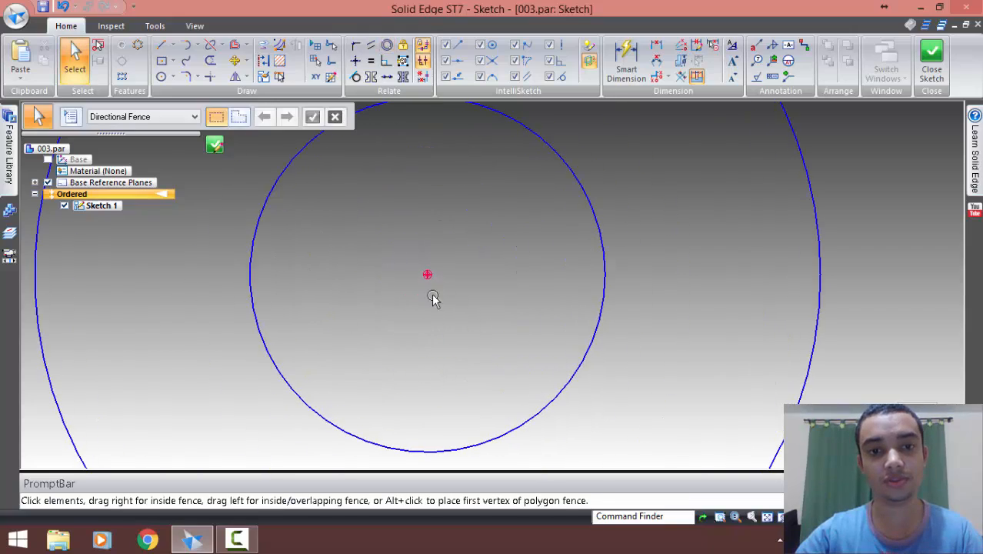
{"action": "scroll", "coordinate": [477, 284], "scroll_direction": "down", "scroll_amount": 4}
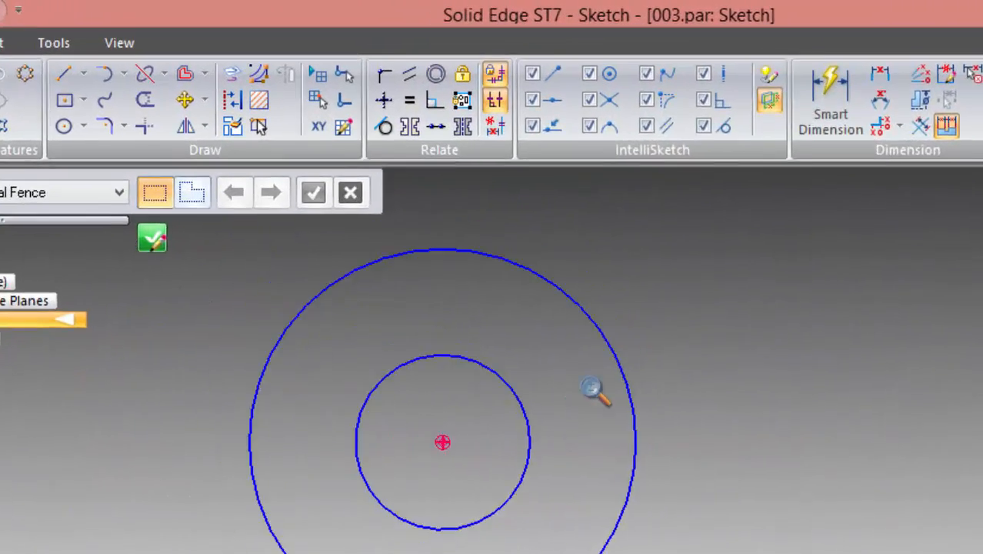
Draw a horizontal line about 154 mm long right of the concentric circles and a line rising at about 51° from its left endpoint
{"action": "scroll", "coordinate": [593, 388], "scroll_direction": "down", "scroll_amount": 4}
{"action": "middle_click_drag", "start_coordinate": [650, 400], "coordinate": [558, 448], "text": "shift"}
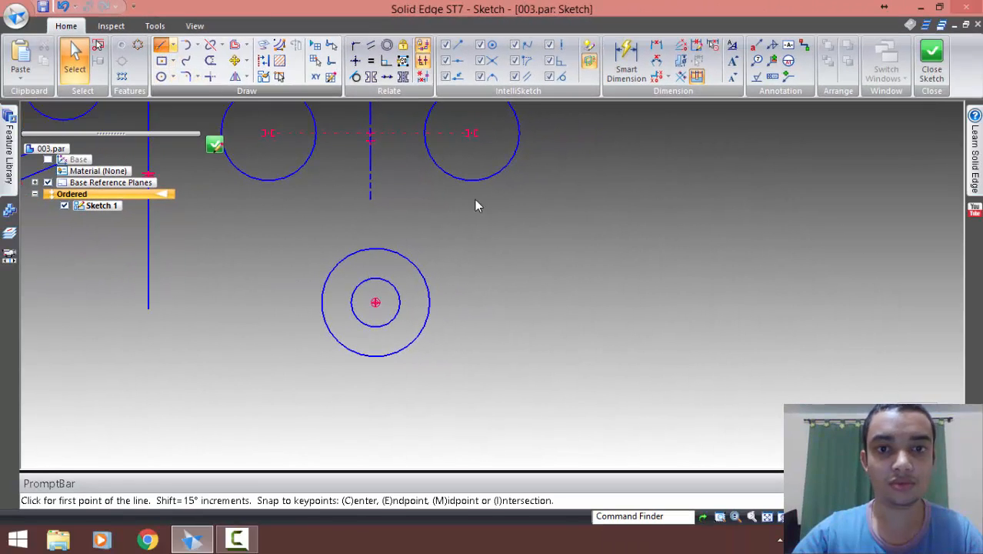
{"action": "left_click", "coordinate": [574, 255]}
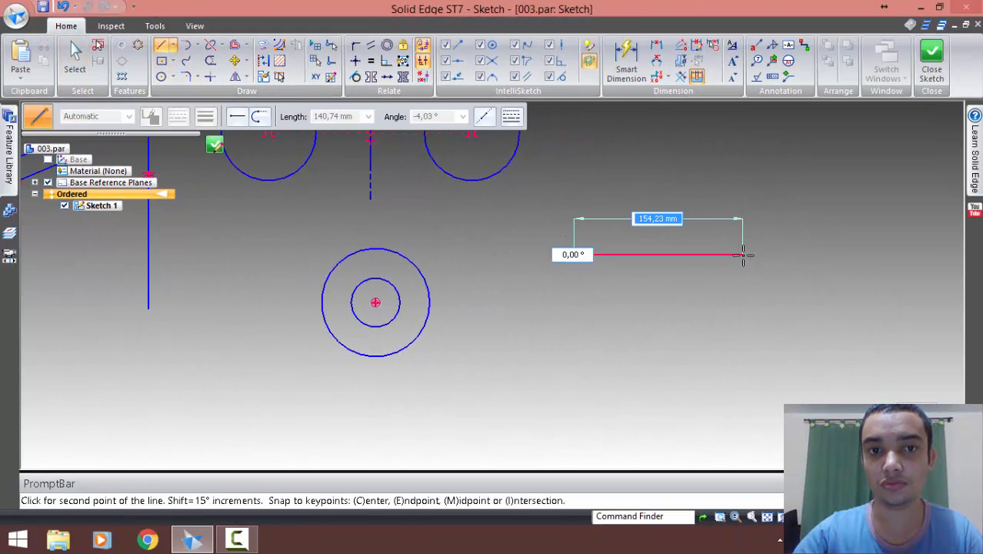
{"action": "left_click", "coordinate": [740, 281]}
{"action": "key", "text": "Escape"}
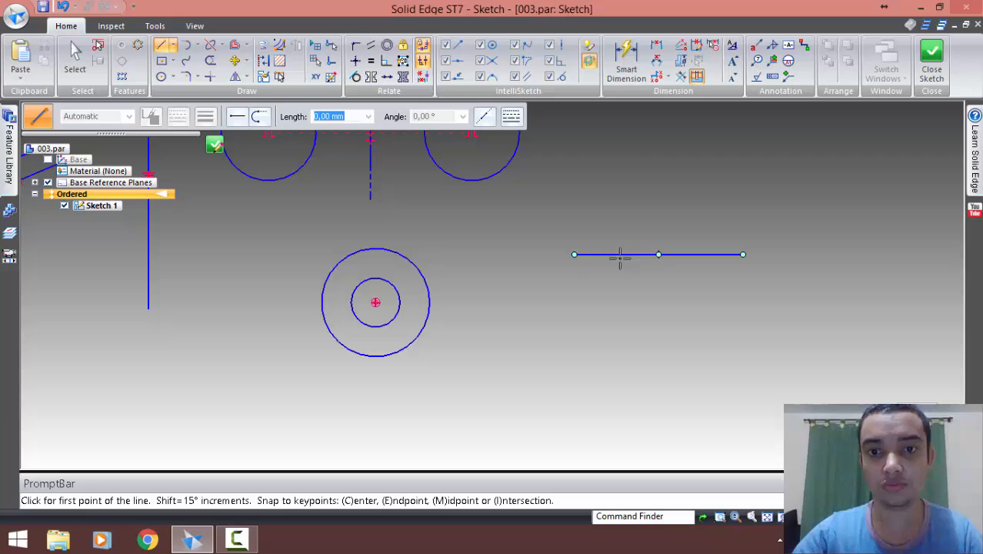
{"action": "left_click", "coordinate": [574, 254]}
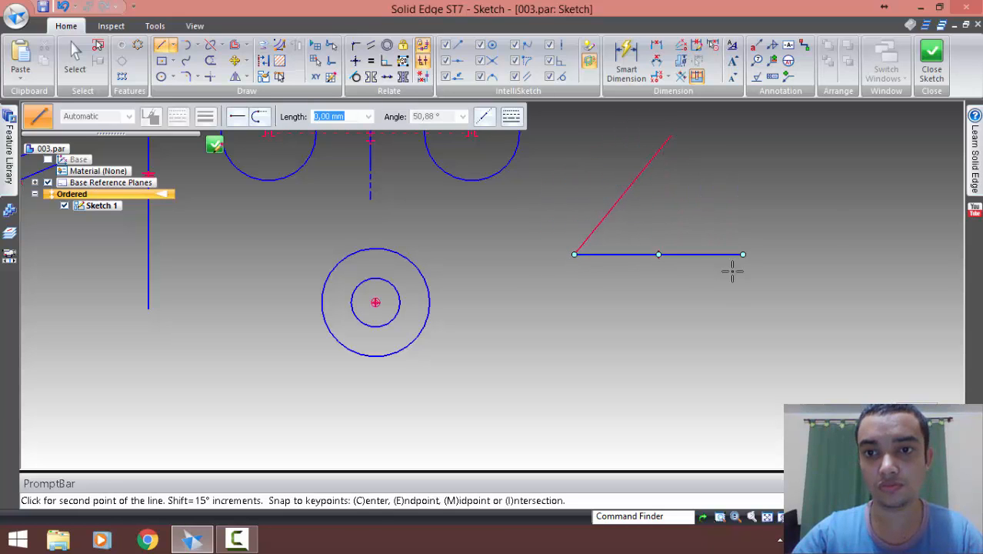
{"action": "key", "text": "Escape"}
Make the inclined line perpendicular to the horizontal line with a Perpendicular relationship
{"action": "scroll", "coordinate": [723, 226], "scroll_direction": "up", "scroll_amount": 1}
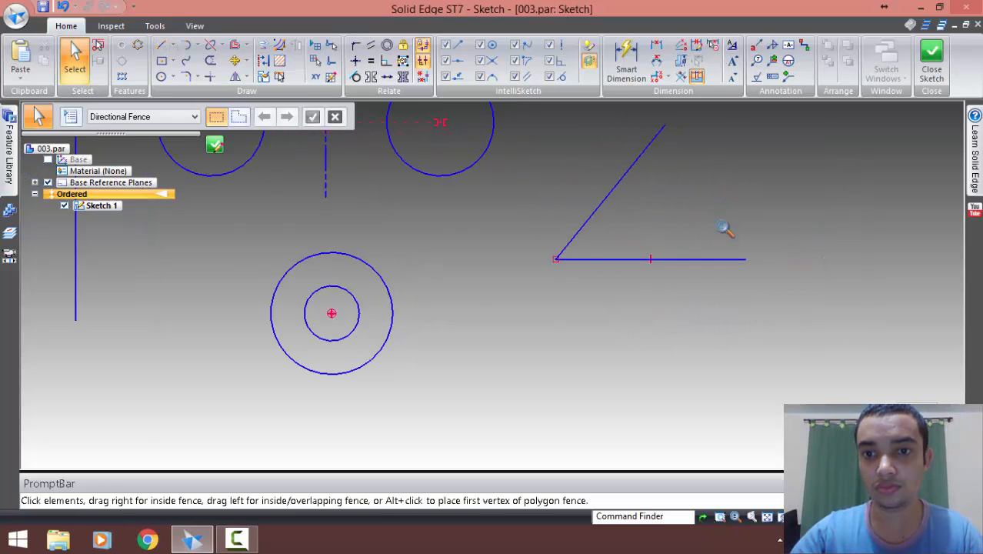
{"action": "scroll", "coordinate": [723, 226], "scroll_direction": "up", "scroll_amount": 2}
{"action": "middle_click_drag", "start_coordinate": [712, 252], "coordinate": [559, 317], "text": "shift"}
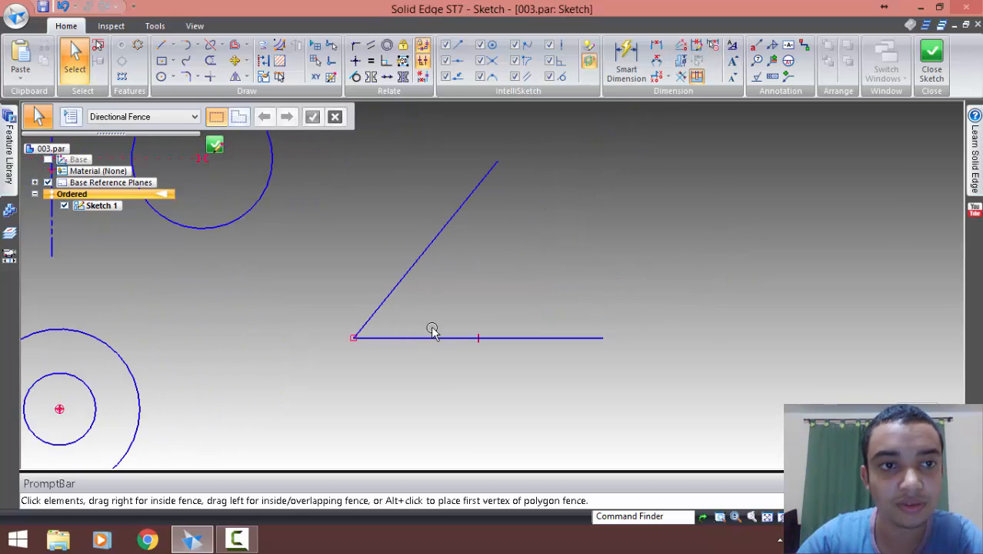
{"action": "left_click", "coordinate": [387, 62]}
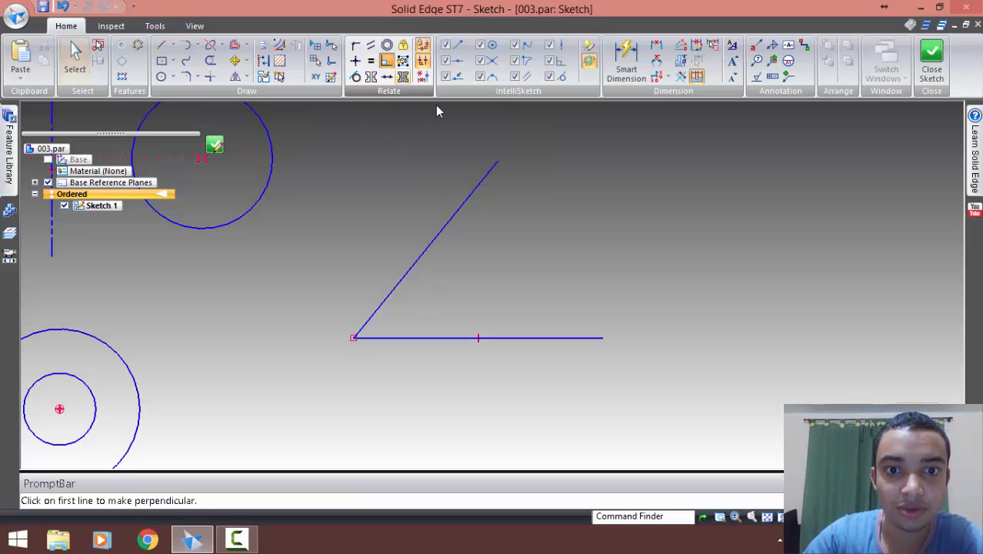
{"action": "left_click", "coordinate": [428, 246]}
{"action": "left_click", "coordinate": [428, 337]}
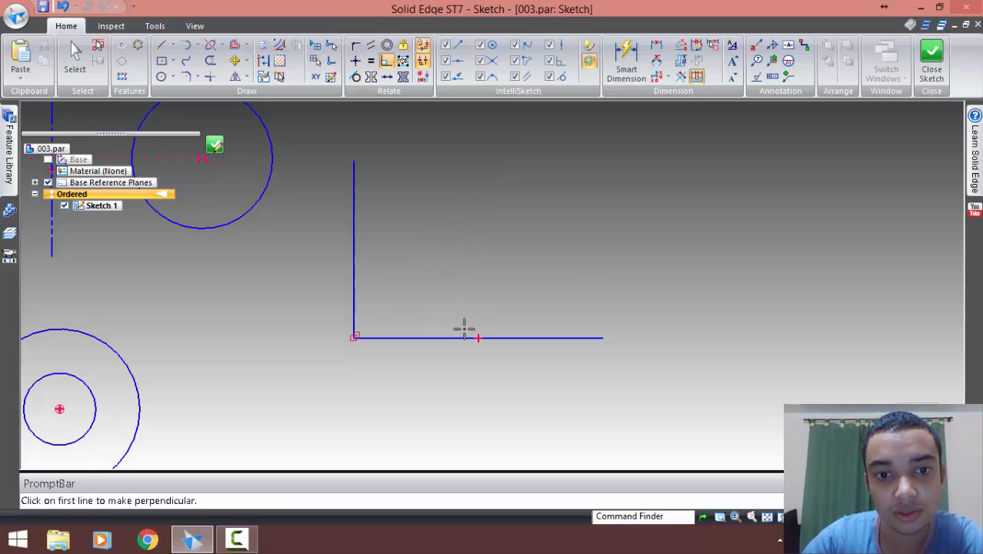
{"action": "key", "text": "Escape"}
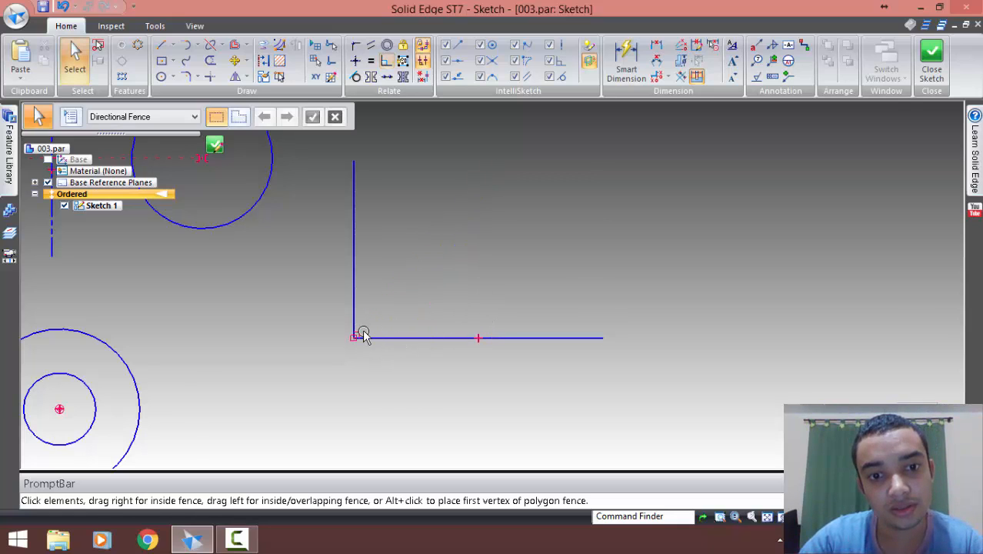
Delete the two perpendicular lines
{"action": "left_click", "coordinate": [362, 329]}
{"action": "left_click", "coordinate": [410, 384]}
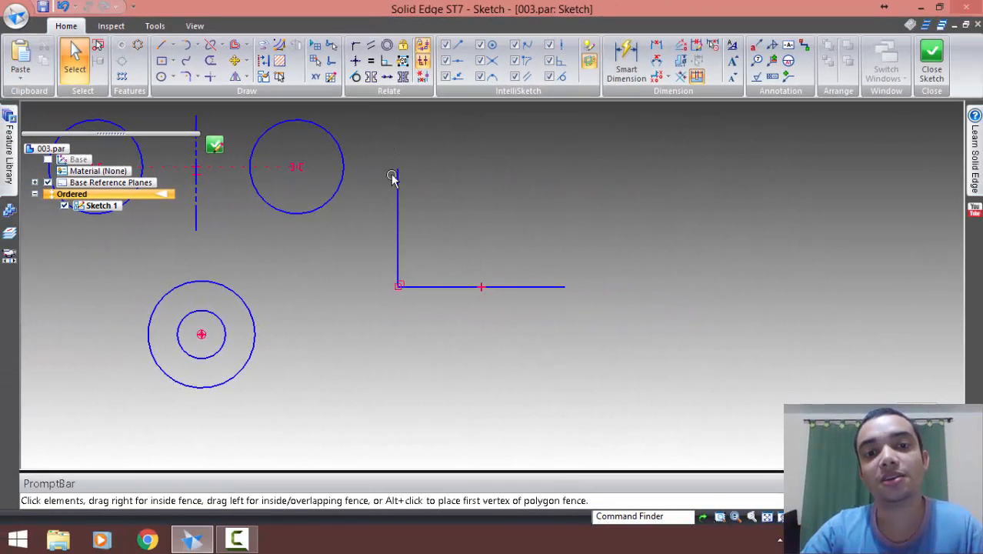
{"action": "left_click_drag", "start_coordinate": [379, 139], "coordinate": [643, 360]}
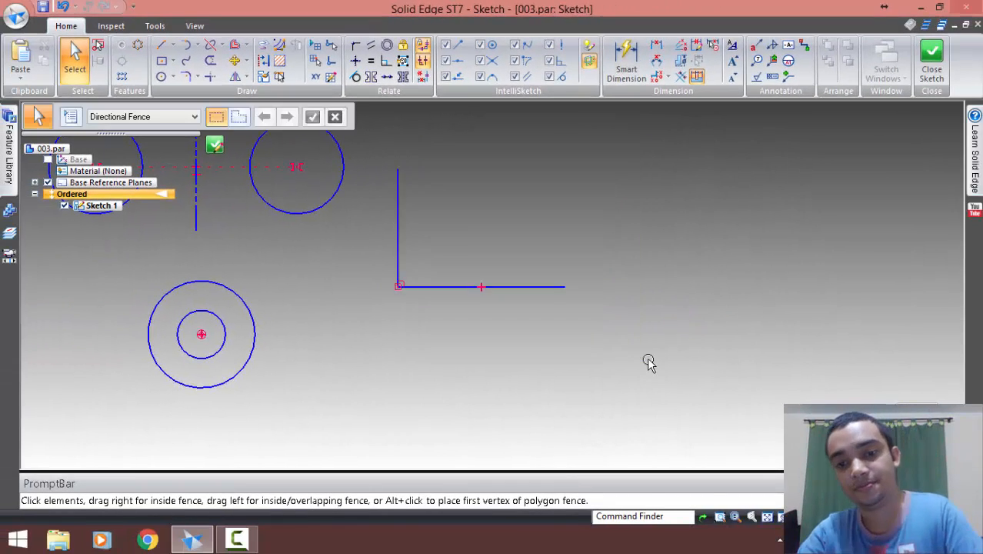
{"action": "key", "text": "Delete"}
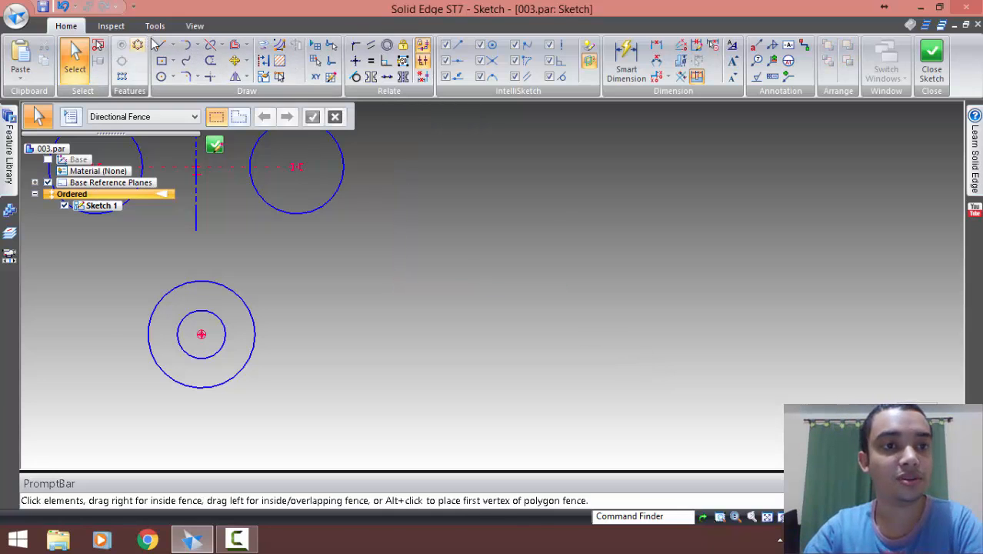
Draw a separate inclined line at about 37° just right of the concentric circles
{"action": "left_click", "coordinate": [161, 44]}
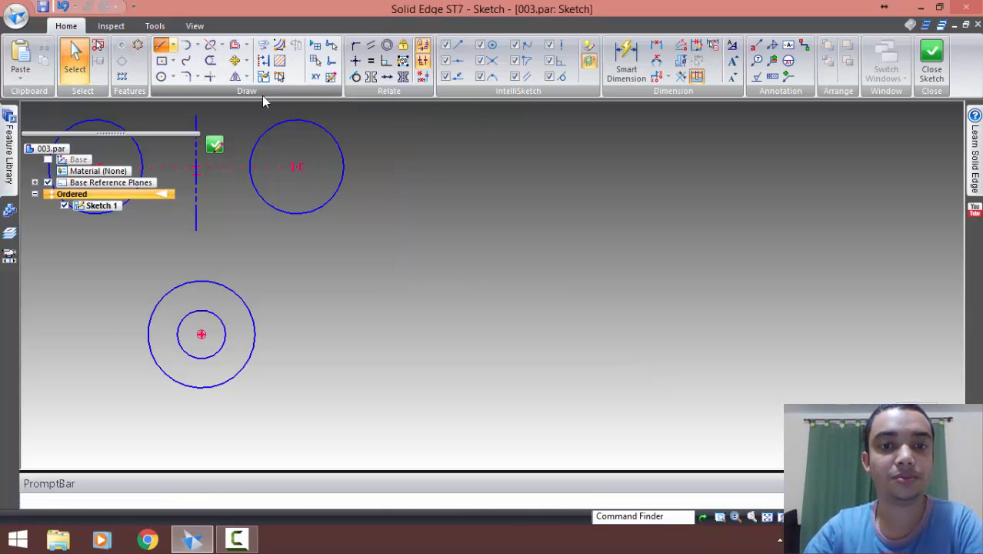
{"action": "left_click", "coordinate": [315, 376]}
{"action": "left_click", "coordinate": [406, 307]}
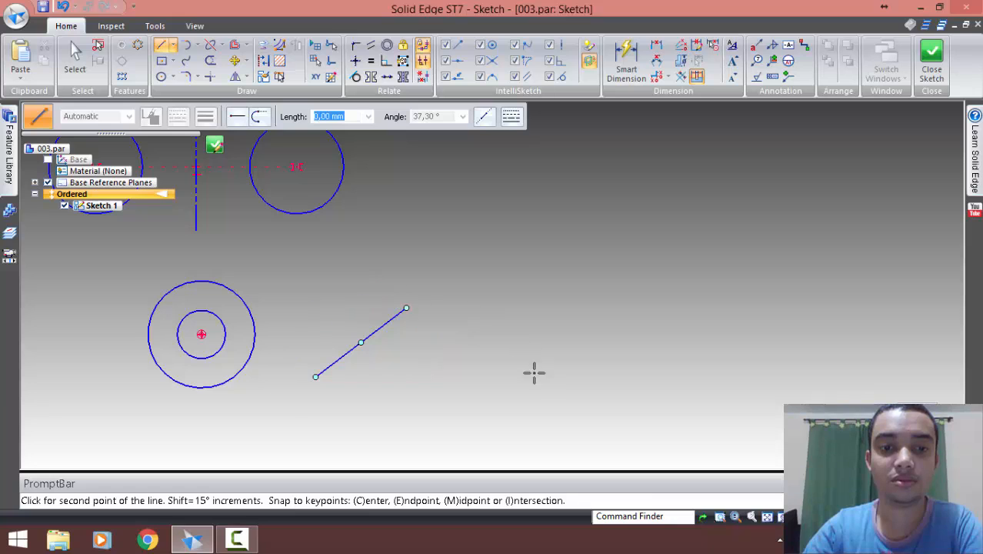
{"action": "right_click", "coordinate": [563, 376]}
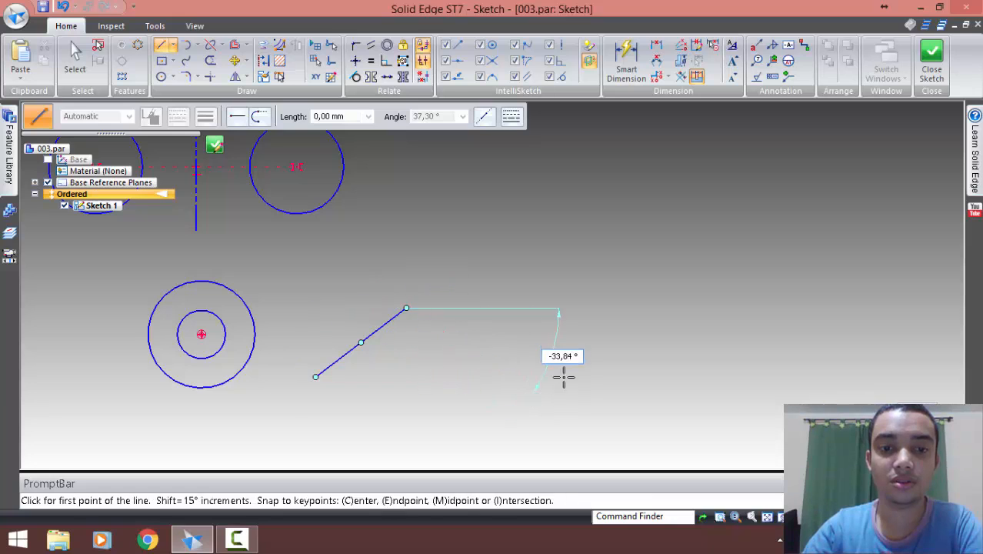
Draw a longer, steeper line at about 59° right of the first inclined line and move it up and slightly to the right
{"action": "left_click", "coordinate": [475, 333]}
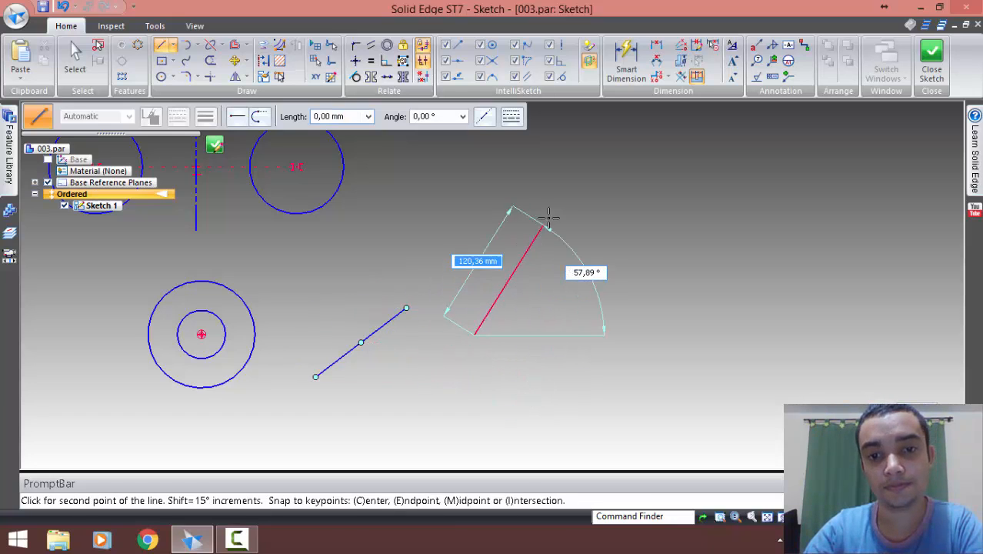
{"action": "left_click", "coordinate": [566, 185]}
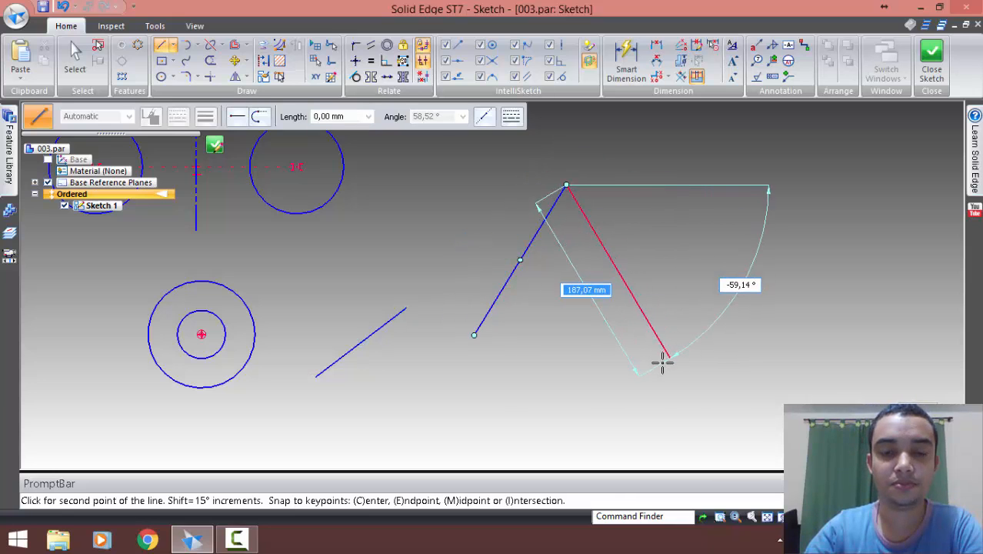
{"action": "right_click", "coordinate": [560, 345]}
{"action": "key", "text": "Escape"}
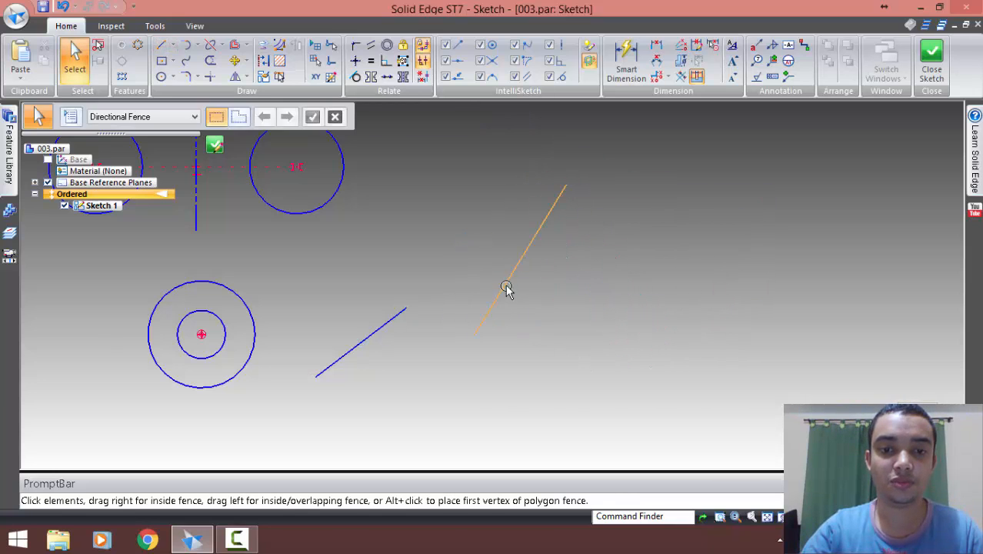
{"action": "left_click", "coordinate": [514, 271]}
{"action": "left_click_drag", "start_coordinate": [535, 236], "coordinate": [553, 274]}
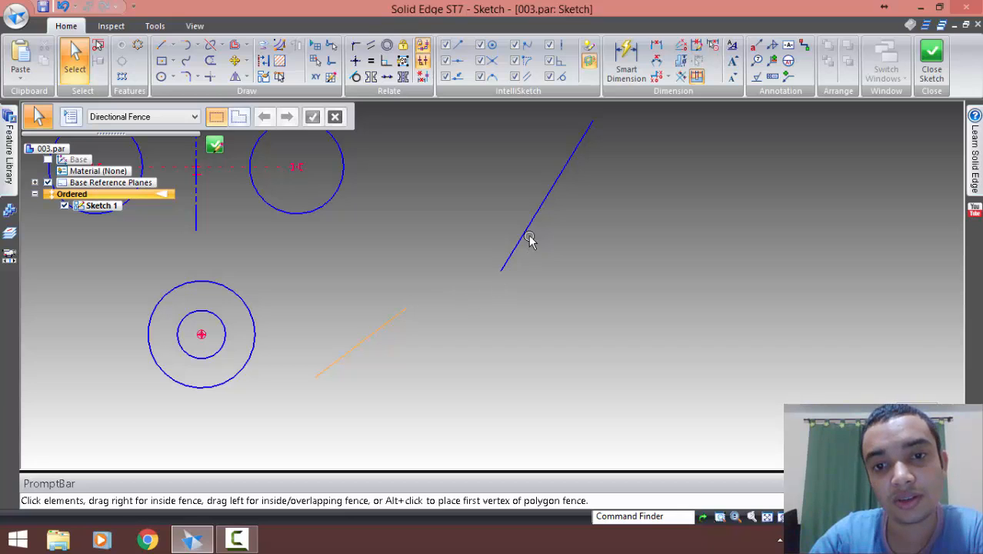
Make the short inclined line collinear with the longer inclined line using the Collinear relationship
{"action": "left_click", "coordinate": [387, 77]}
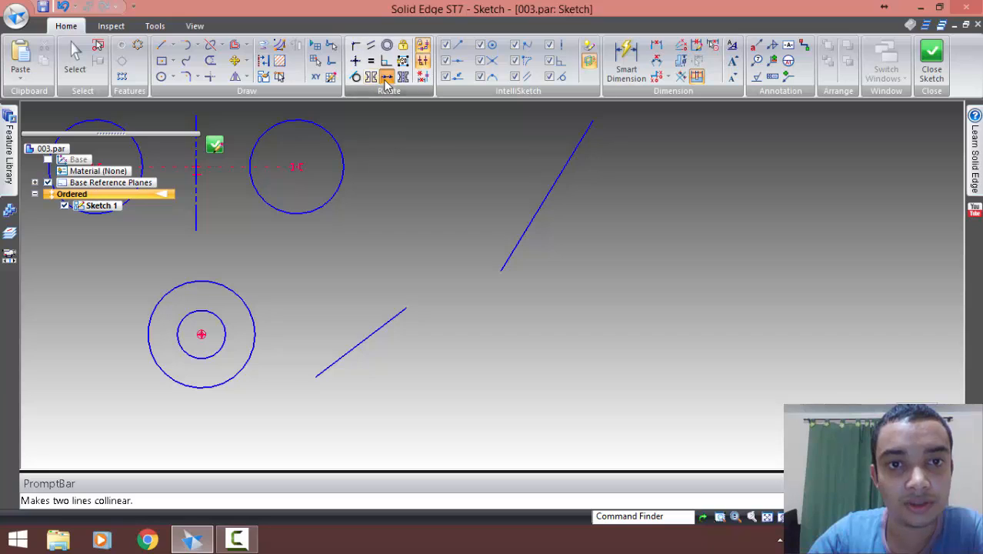
{"action": "left_click", "coordinate": [393, 316]}
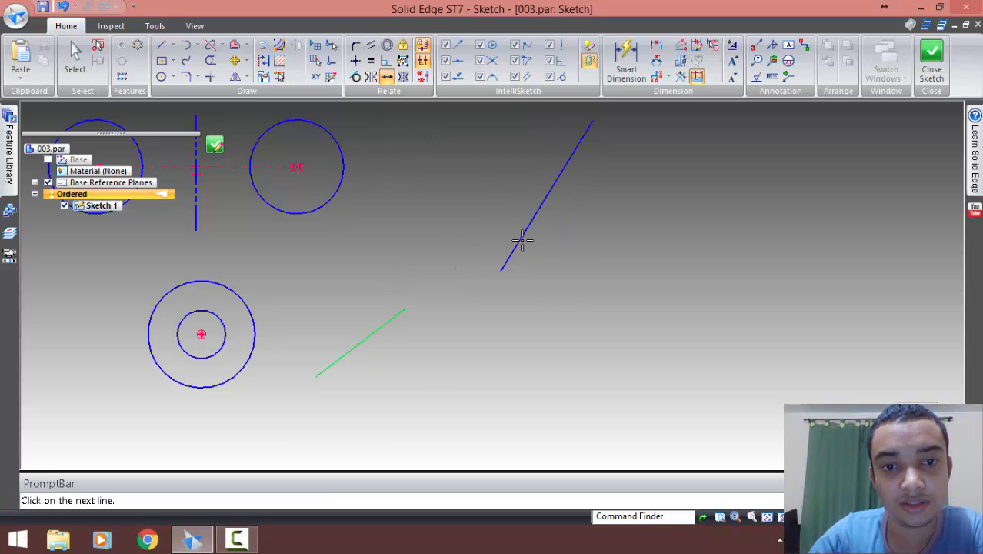
{"action": "left_click", "coordinate": [522, 241]}
{"action": "key", "text": "Escape"}
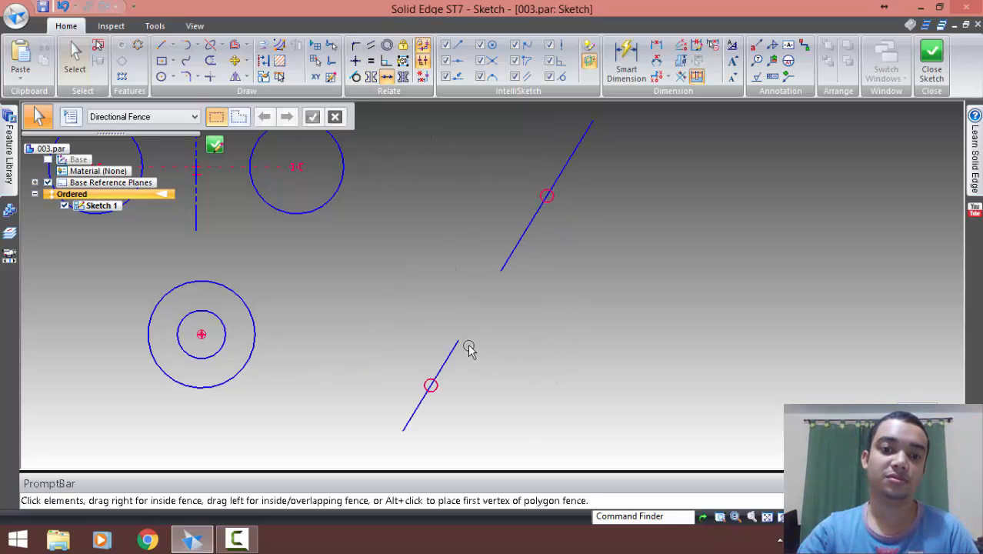
Test the collinear relationship by moving the lines' endpoints, bringing both lines to an incline of about 12°
{"action": "left_click", "coordinate": [434, 385]}
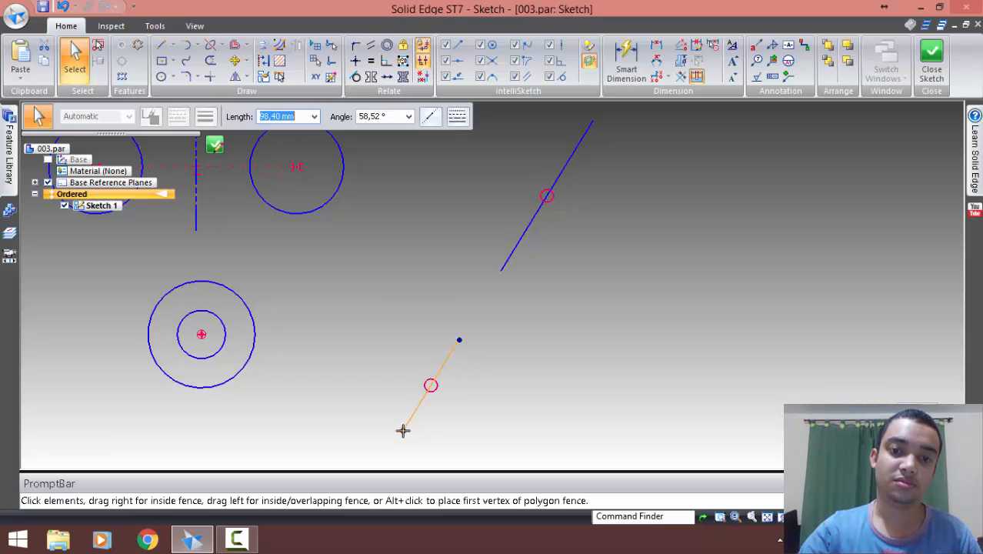
{"action": "left_click_drag", "start_coordinate": [403, 430], "coordinate": [342, 351]}
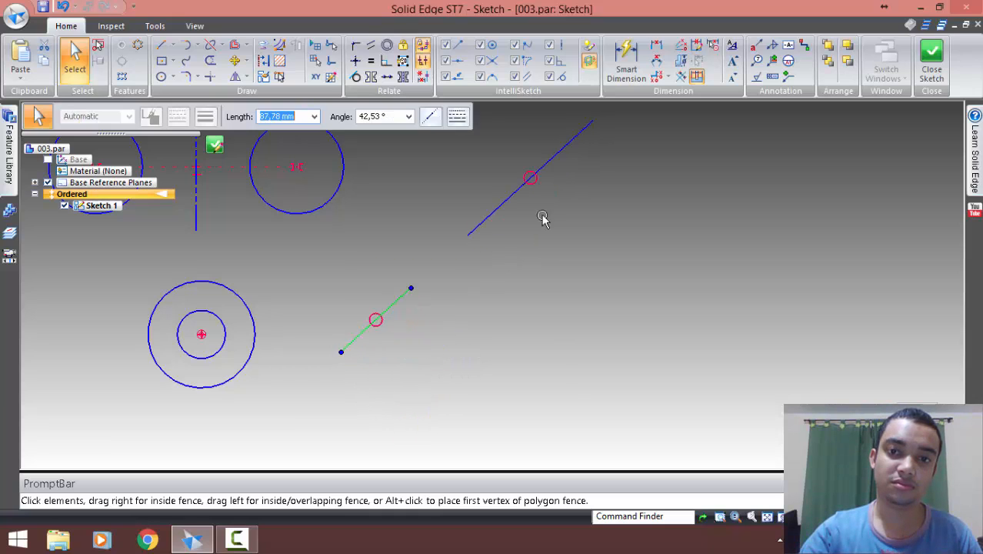
{"action": "left_click", "coordinate": [591, 130]}
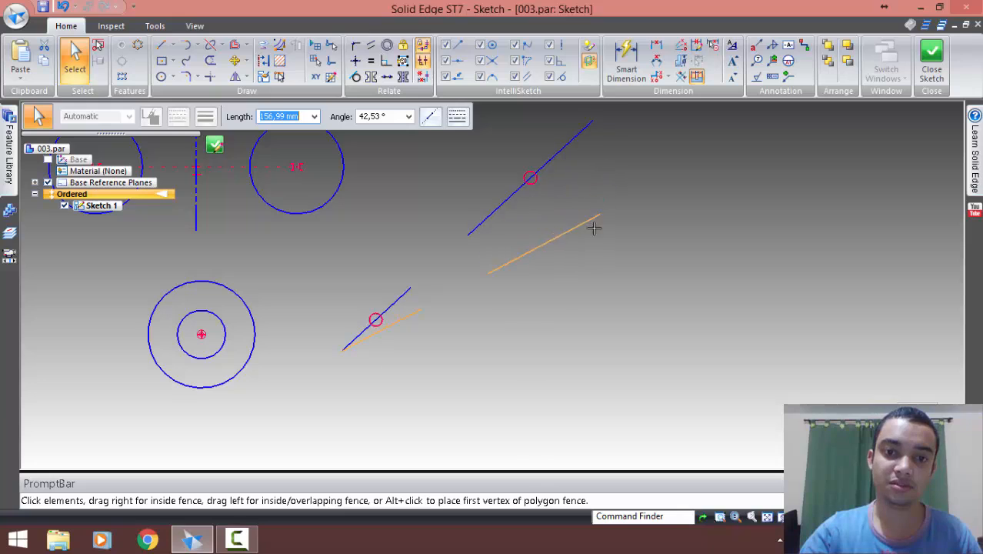
{"action": "left_click_drag", "start_coordinate": [586, 292], "coordinate": [586, 299]}
{"action": "left_click", "coordinate": [464, 334]}
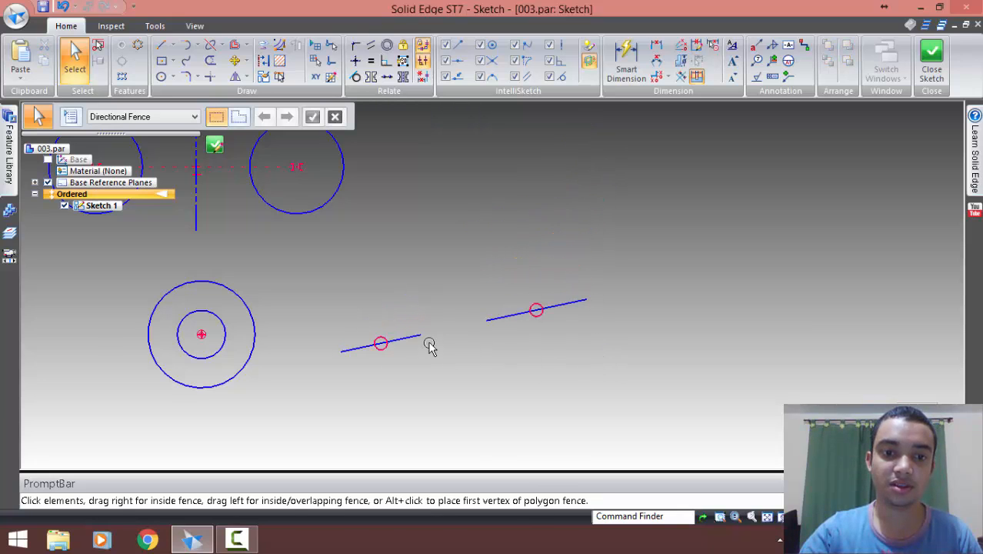
{"action": "left_click", "coordinate": [388, 341]}
{"action": "left_click", "coordinate": [522, 362]}
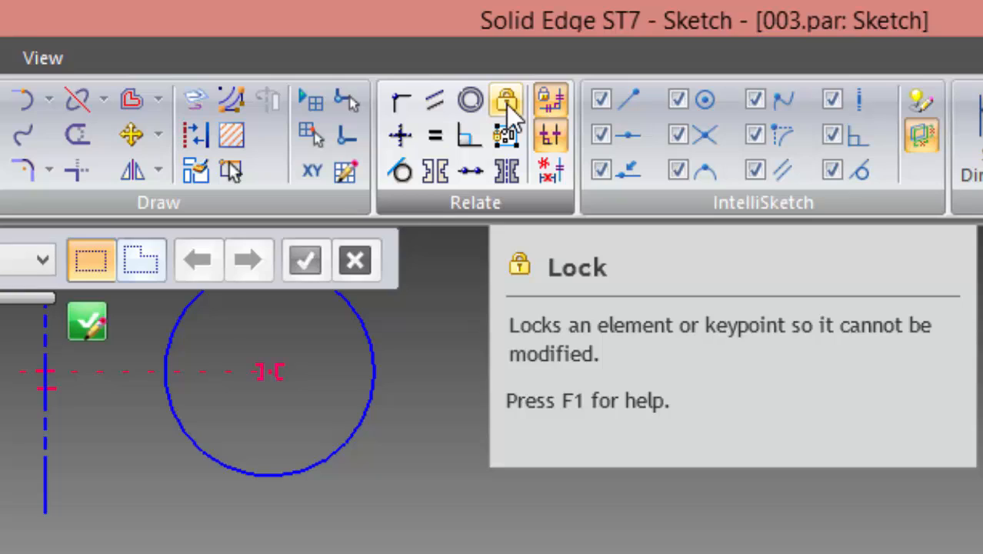
Lock the outer right endpoint of the collinear lines and swing the free ends until the lines lie nearly horizontal
{"action": "left_click", "coordinate": [506, 102]}
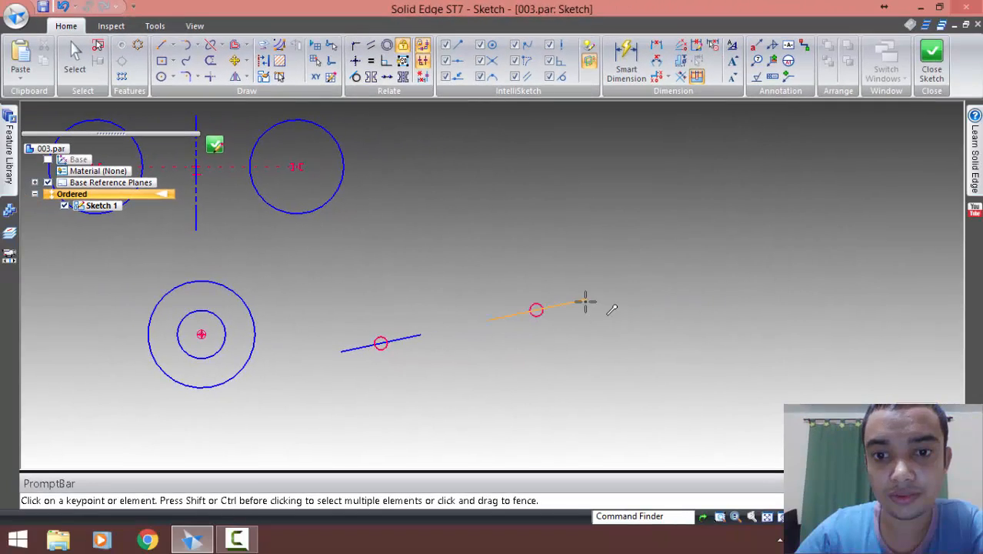
{"action": "left_click", "coordinate": [585, 302]}
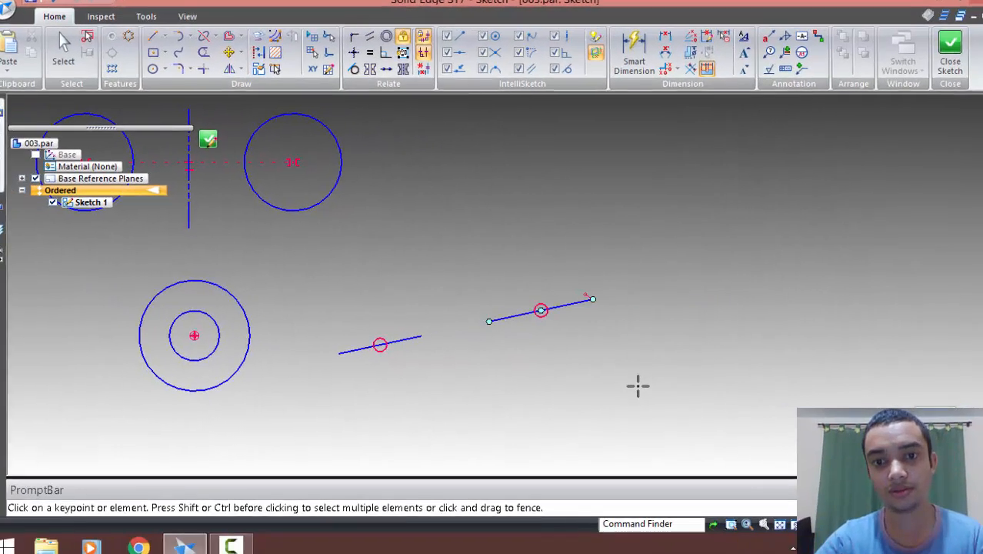
{"action": "left_click", "coordinate": [490, 321]}
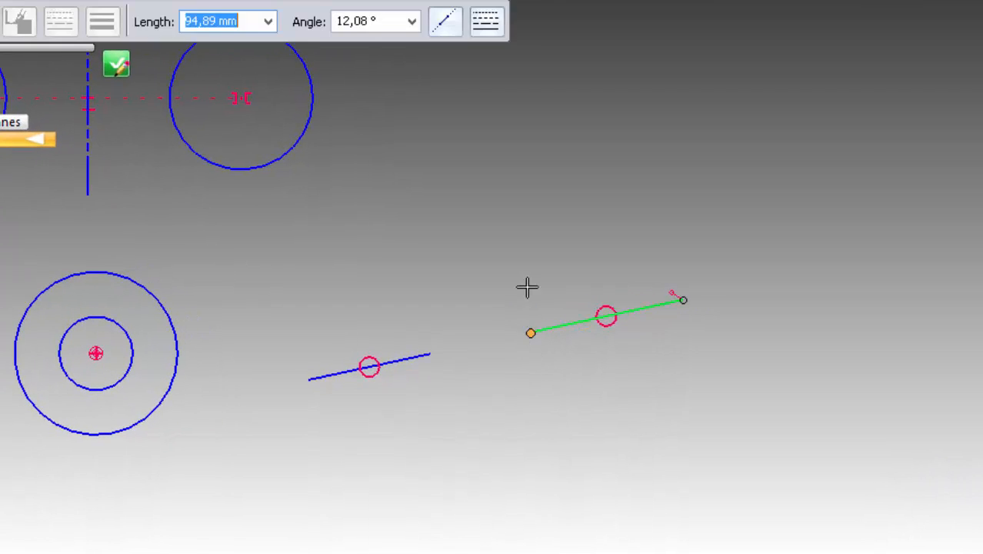
{"action": "left_click_drag", "start_coordinate": [530, 333], "coordinate": [496, 160]}
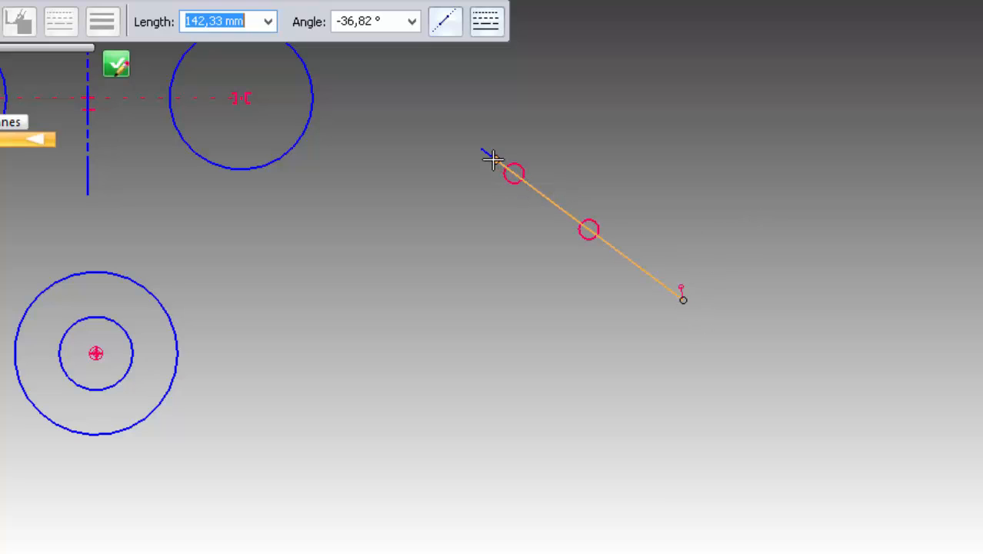
{"action": "left_click_drag", "start_coordinate": [493, 160], "coordinate": [305, 295]}
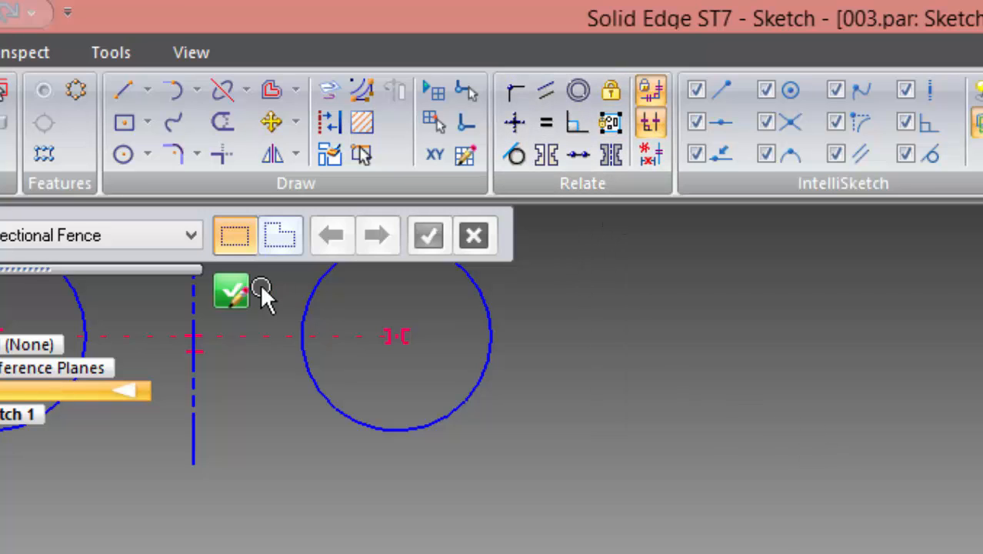
Draw a circle about 75 mm in diameter above the right part of the collinear lines
{"action": "left_click", "coordinate": [123, 156]}
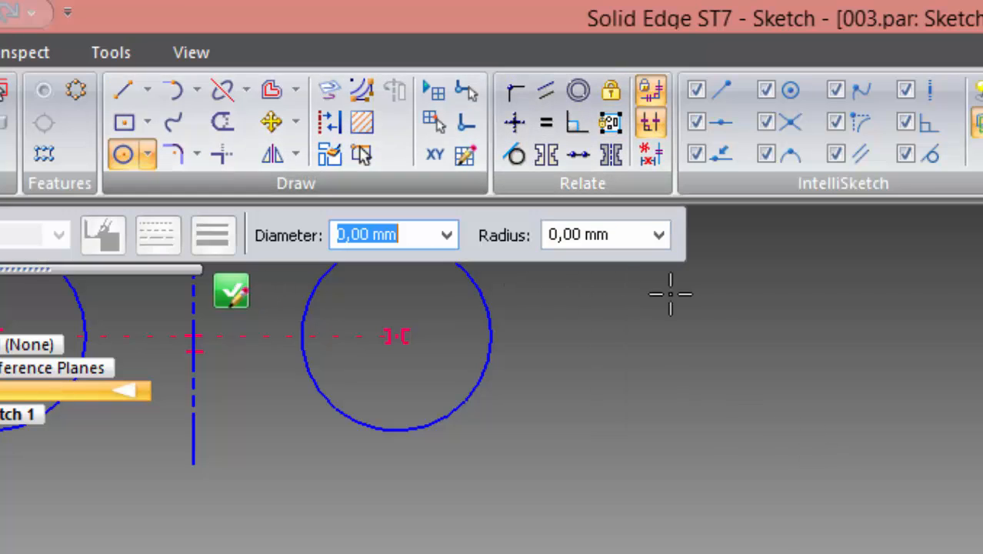
{"action": "left_click", "coordinate": [896, 387]}
{"action": "left_click", "coordinate": [937, 455]}
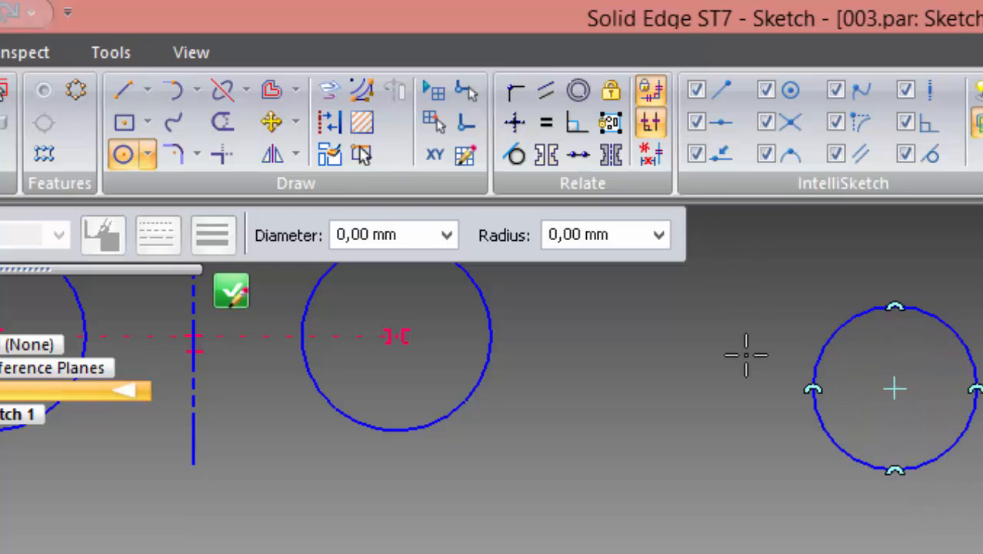
Apply a Rigid Set relationship to the circle above the collinear lines
{"action": "left_click", "coordinate": [619, 133]}
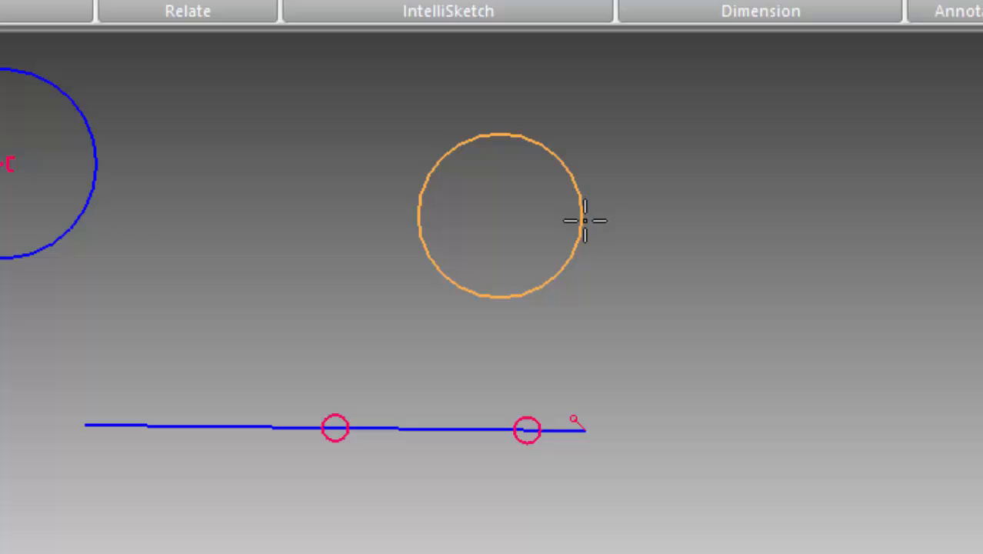
{"action": "left_click", "coordinate": [569, 178]}
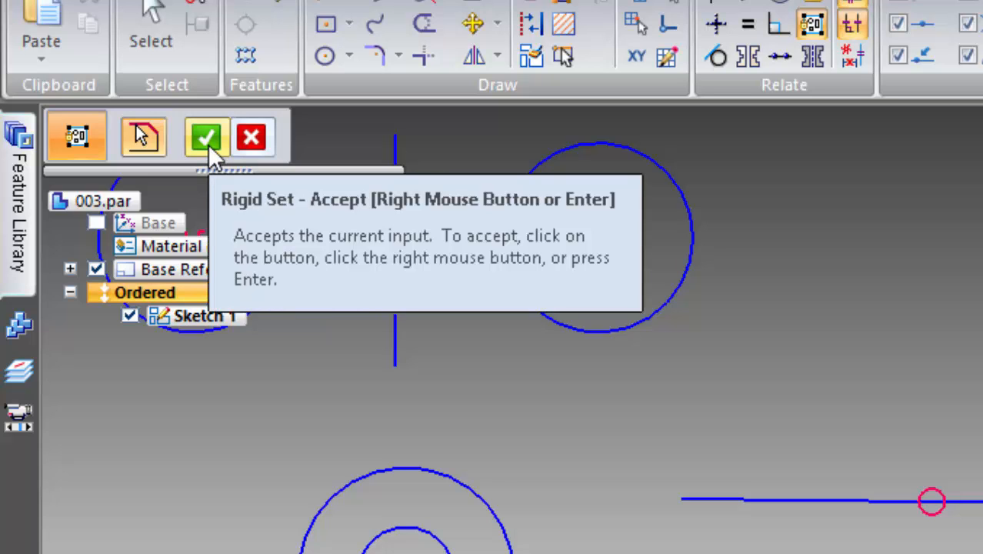
{"action": "left_click", "coordinate": [208, 145]}
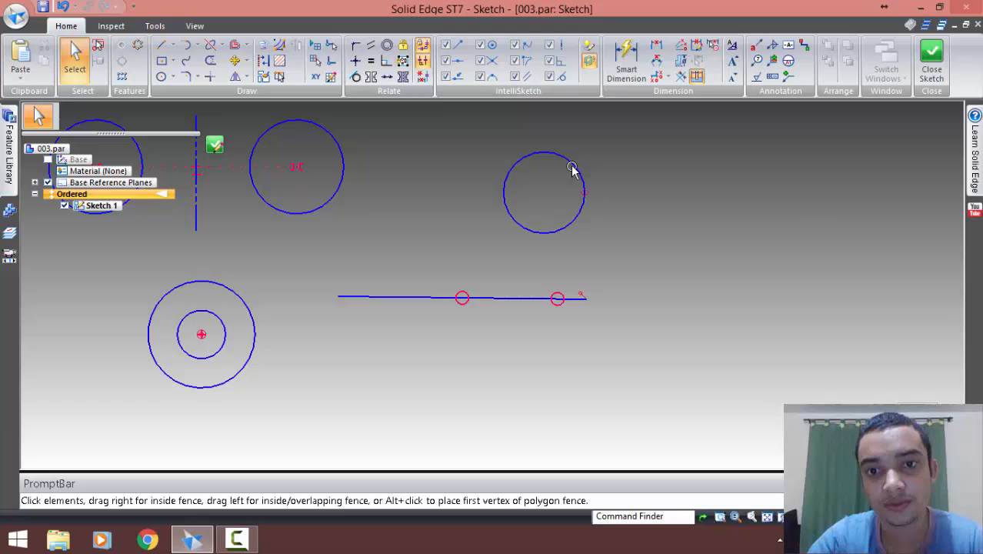
Test the rigid circle by moving it around, placing it slightly left of its original position above the collinear lines
{"action": "left_click", "coordinate": [950, 215]}
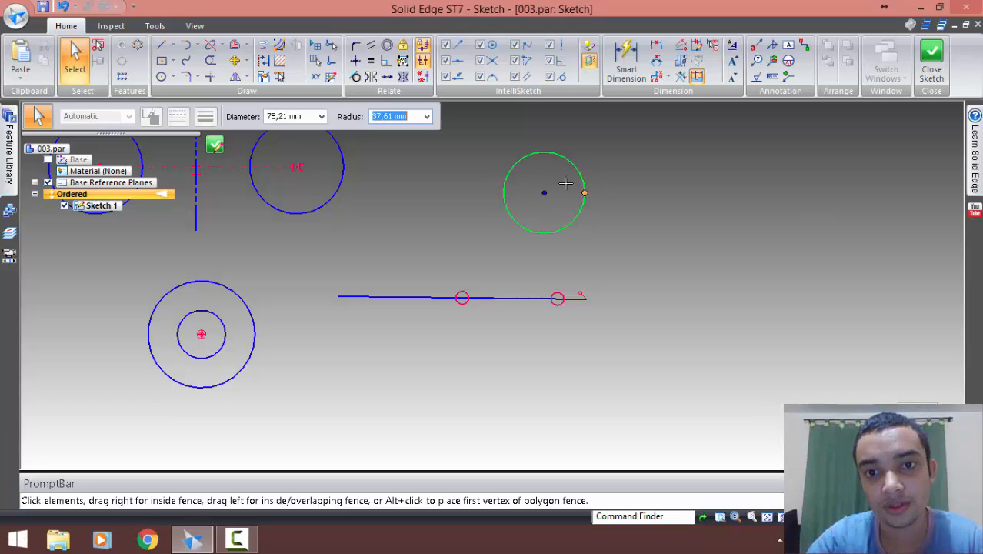
{"action": "left_click_drag", "start_coordinate": [545, 192], "coordinate": [457, 178]}
{"action": "key", "text": "Escape"}
{"action": "left_click", "coordinate": [643, 152]}
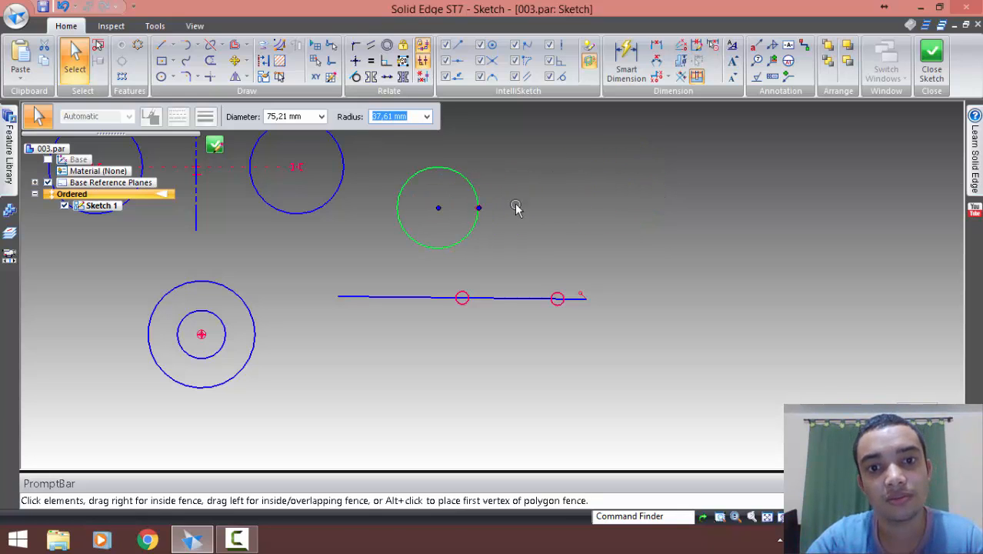
{"action": "key", "text": "Escape"}
{"action": "left_click", "coordinate": [476, 198]}
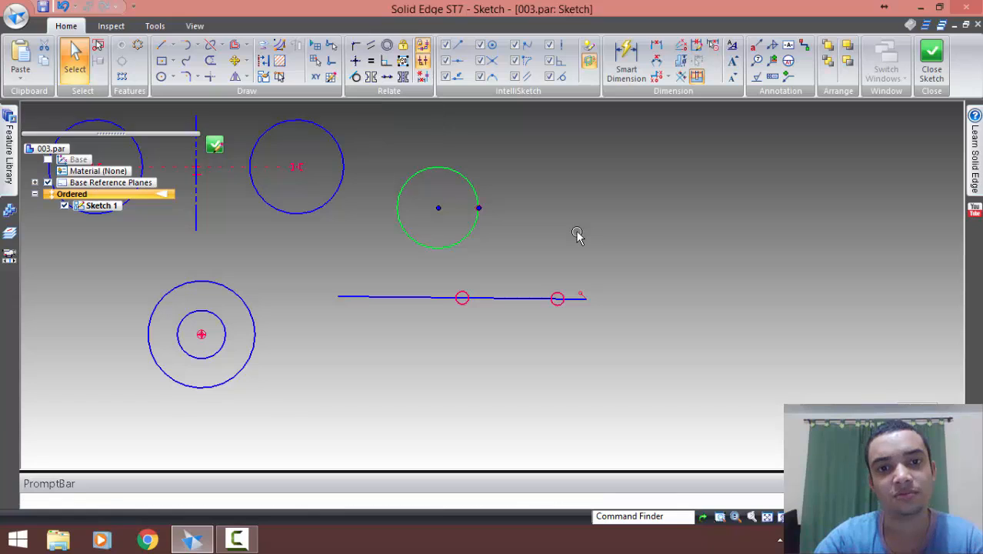
{"action": "key", "text": "Escape"}
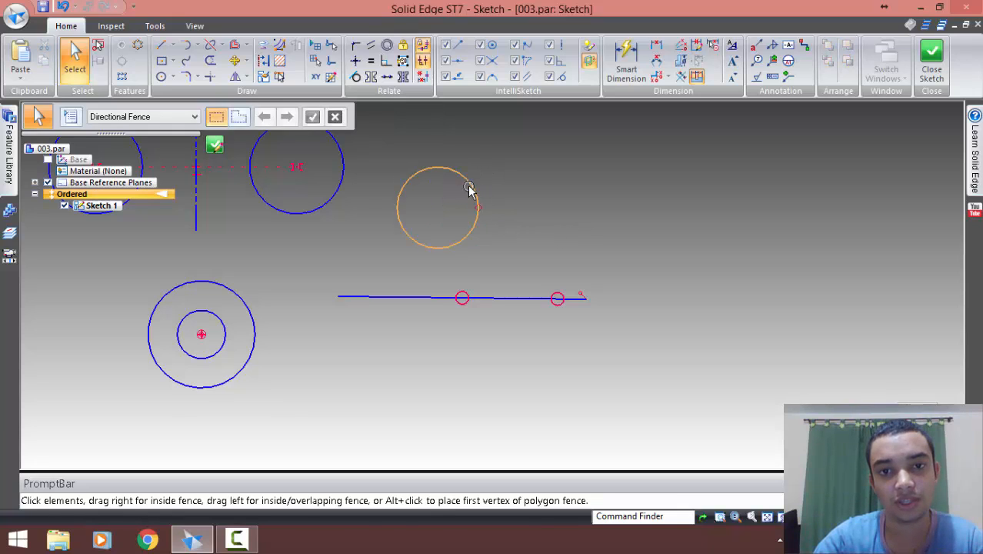
{"action": "left_click", "coordinate": [469, 189]}
{"action": "left_click_drag", "start_coordinate": [516, 210], "coordinate": [541, 197]}
{"action": "left_click", "coordinate": [613, 185]}
Dimension the rigid circle's diameter with Smart Dimension, placing the text to the right of the circle
{"action": "left_click", "coordinate": [633, 77]}
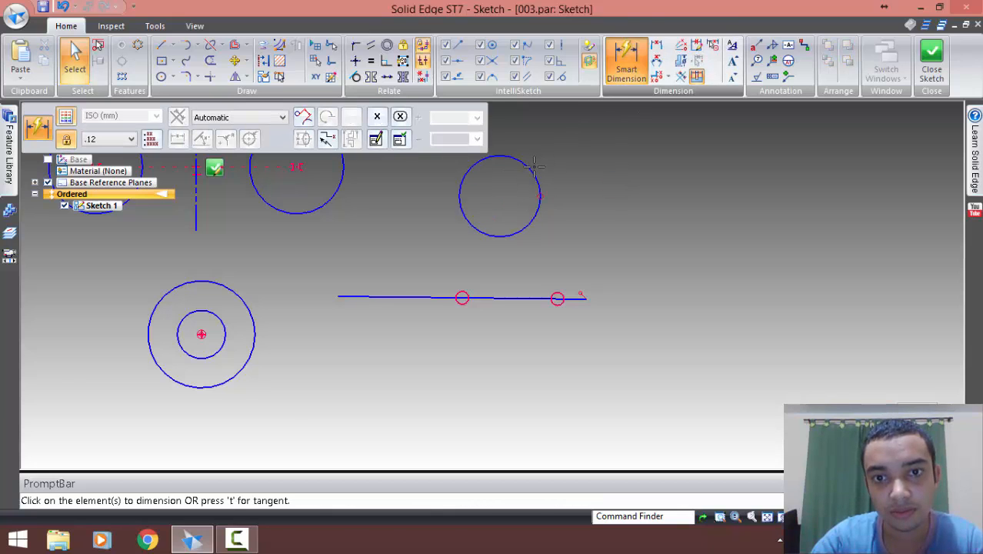
{"action": "left_click", "coordinate": [530, 169]}
{"action": "left_click", "coordinate": [693, 177]}
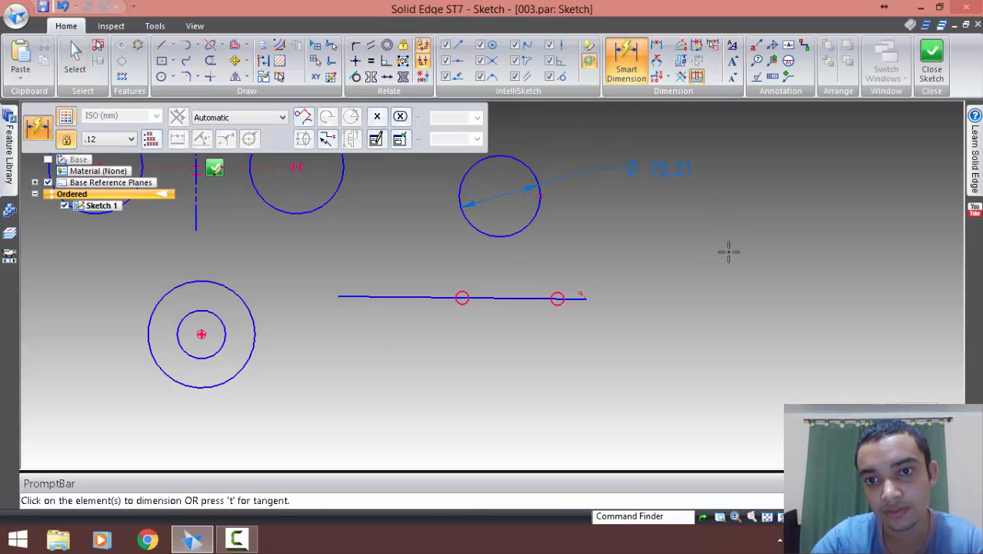
{"action": "key", "text": "Escape"}
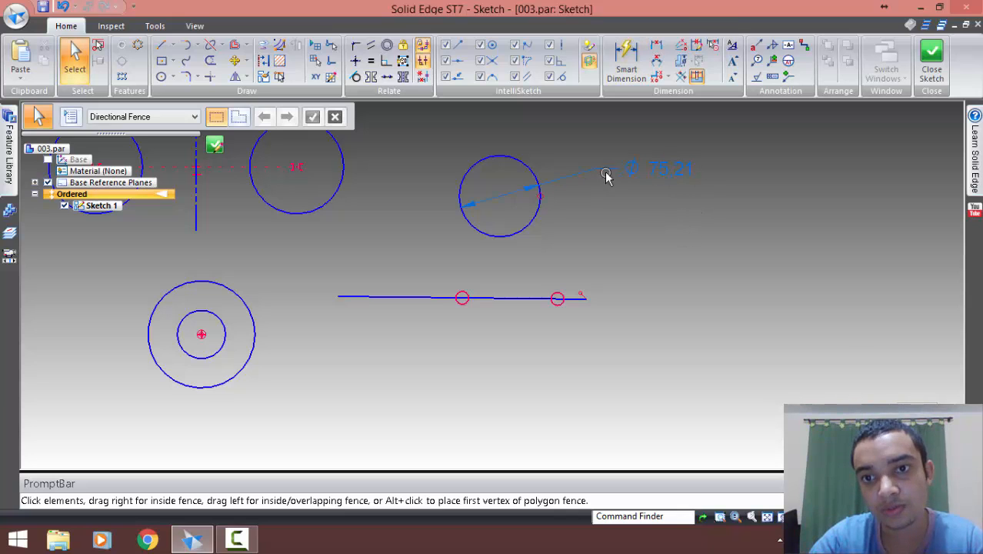
Try to set the rigid circle's diameter dimension to 80 mm
{"action": "left_click_drag", "start_coordinate": [605, 135], "coordinate": [722, 215]}
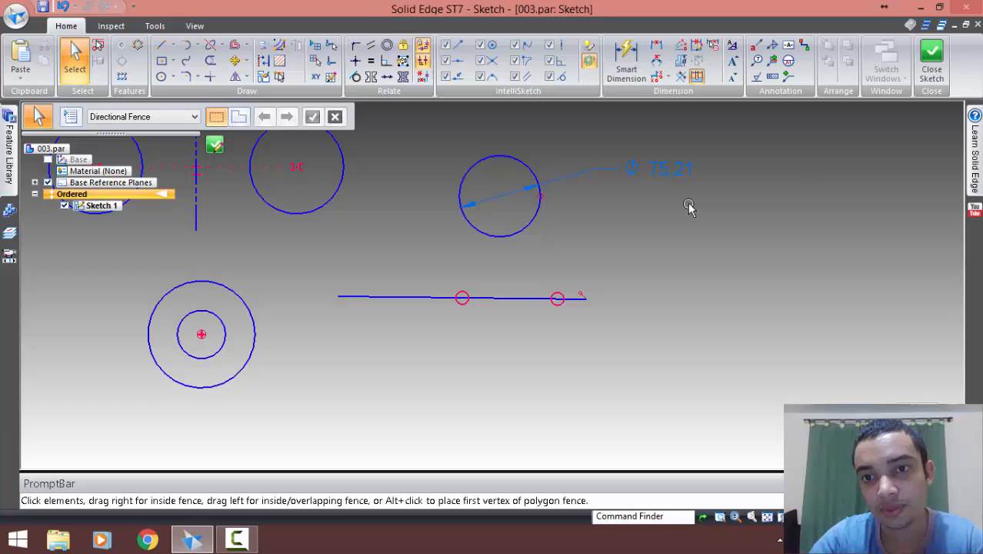
{"action": "left_click", "coordinate": [613, 168]}
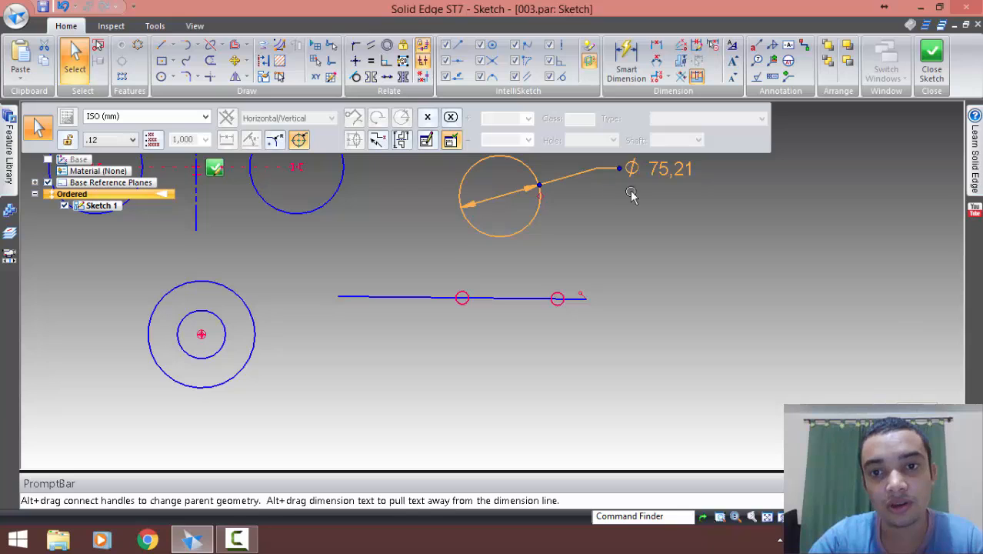
{"action": "left_click", "coordinate": [669, 216]}
{"action": "left_click", "coordinate": [669, 169]}
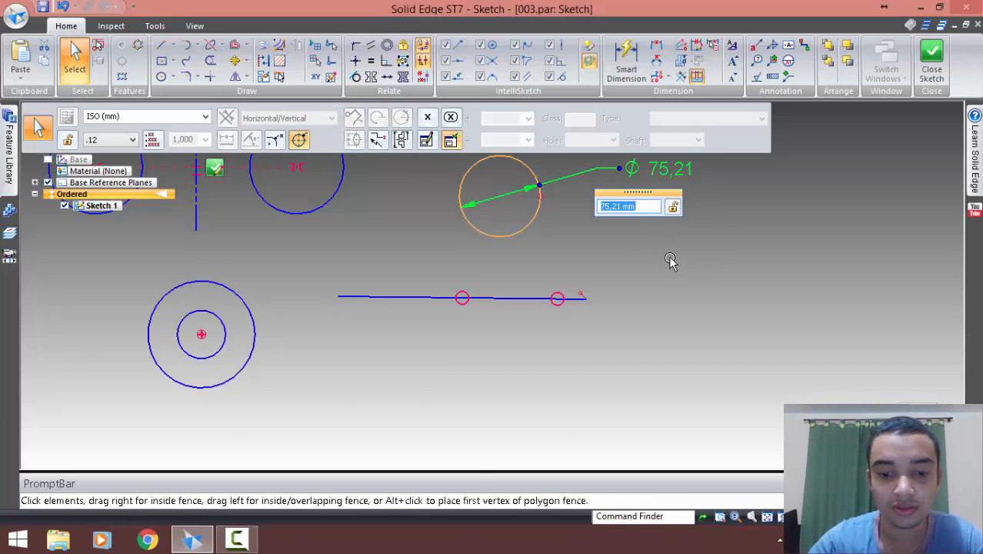
{"action": "type", "text": "80"}
{"action": "key", "text": "Return"}
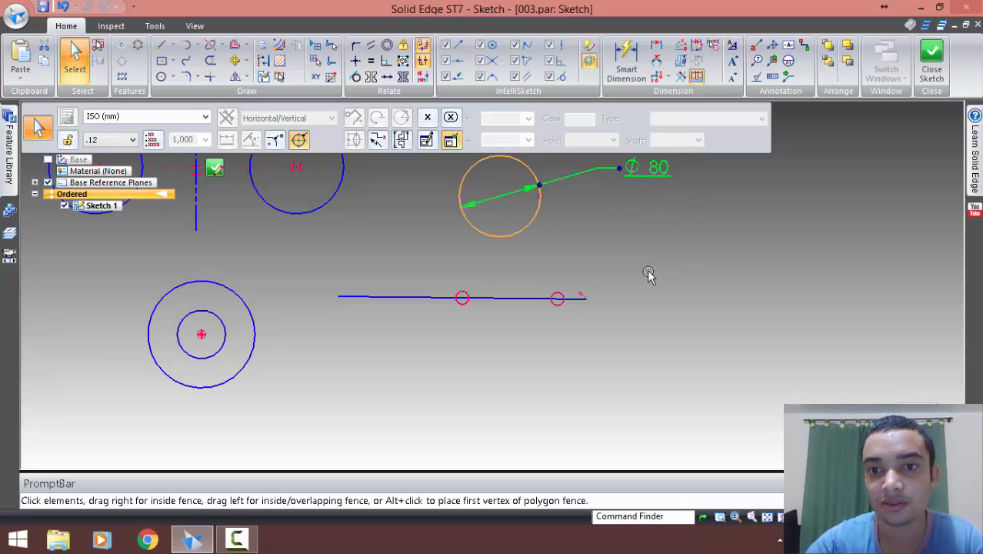
{"action": "left_click", "coordinate": [646, 221]}
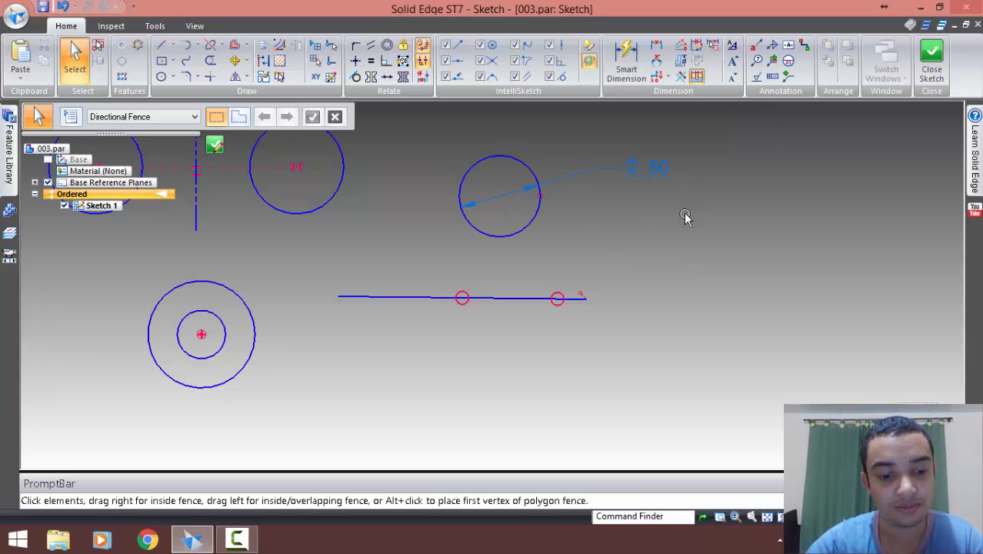
Undo the diameter change and delete the diameter dimension from the rigid circle
{"action": "key", "text": "ctrl+z"}
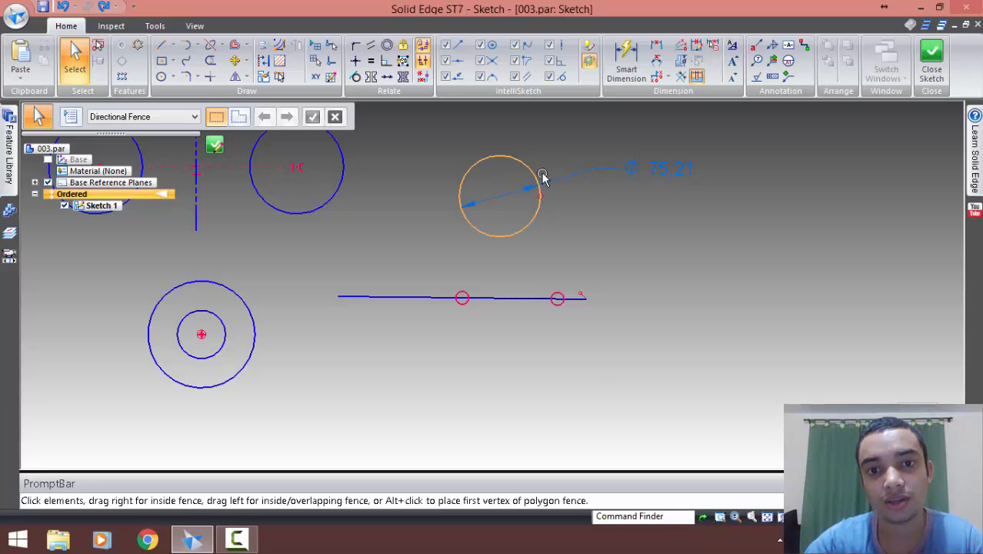
{"action": "left_click", "coordinate": [563, 186]}
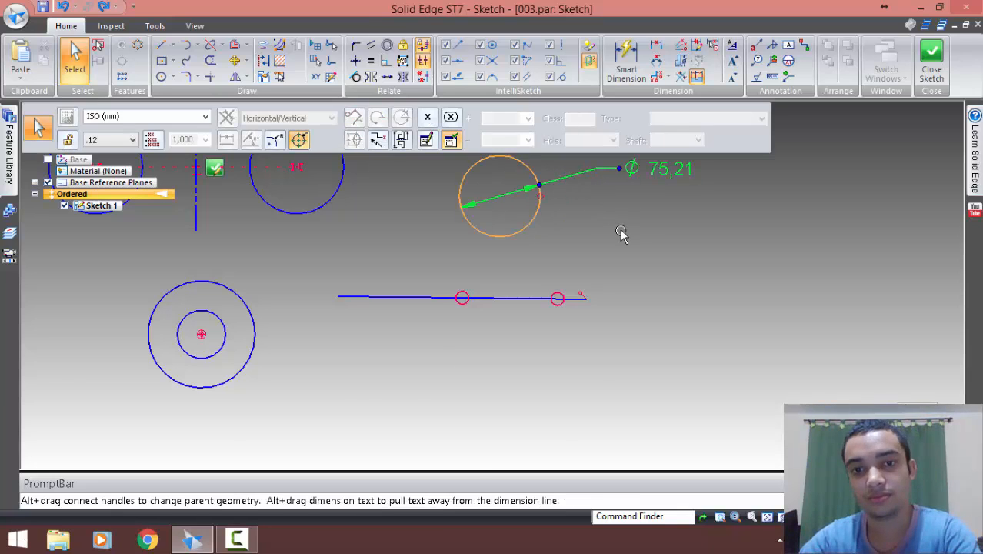
{"action": "left_click", "coordinate": [574, 216]}
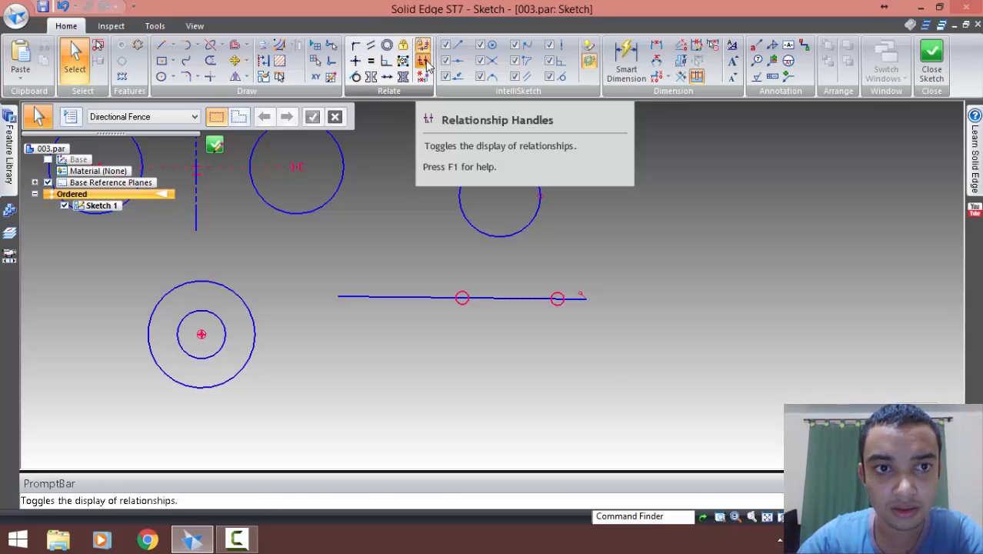
Draw a rectangle to the right of the rigid circle, with its upper edge level with the circle's top
{"action": "left_click", "coordinate": [162, 61]}
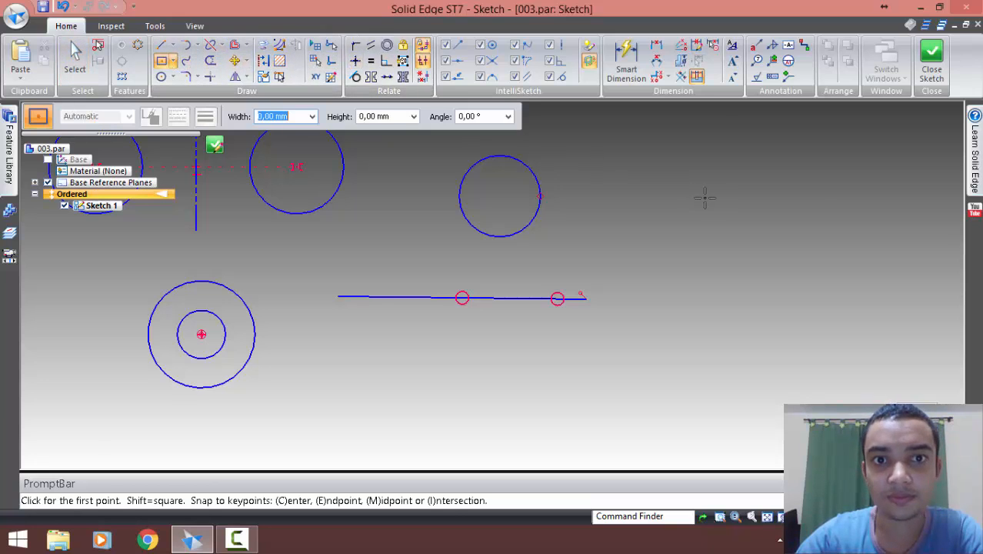
{"action": "left_click", "coordinate": [653, 152]}
{"action": "left_click", "coordinate": [758, 241]}
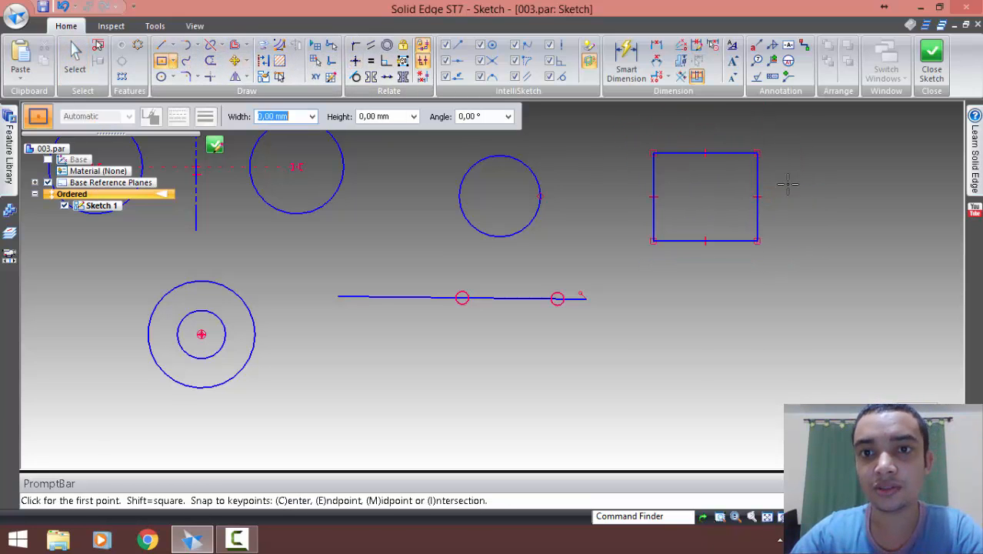
Dimension the rectangle's height and width with Smart Dimension, placing the texts to its right and below it
{"action": "left_click", "coordinate": [627, 61]}
{"action": "left_click", "coordinate": [758, 197]}
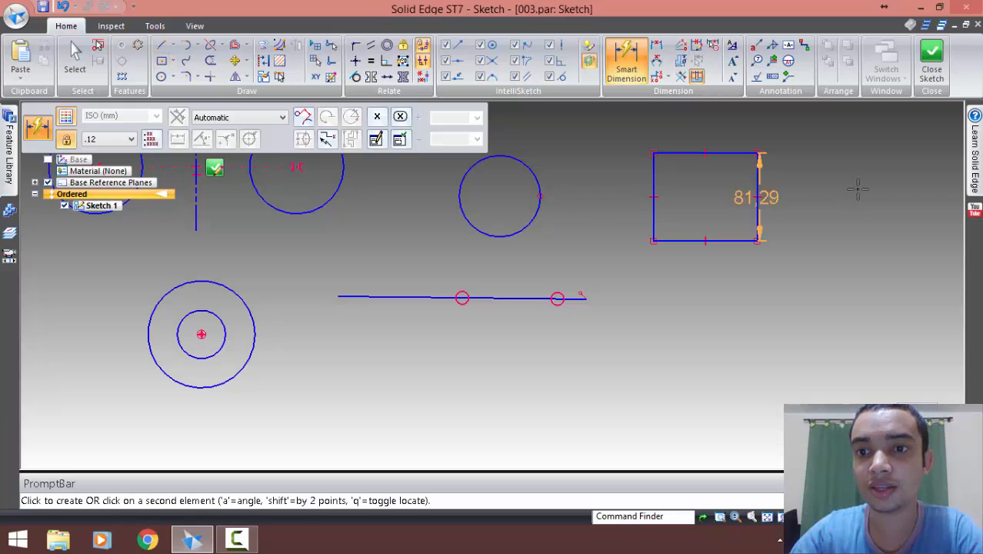
{"action": "left_click", "coordinate": [858, 189]}
{"action": "left_click", "coordinate": [735, 241]}
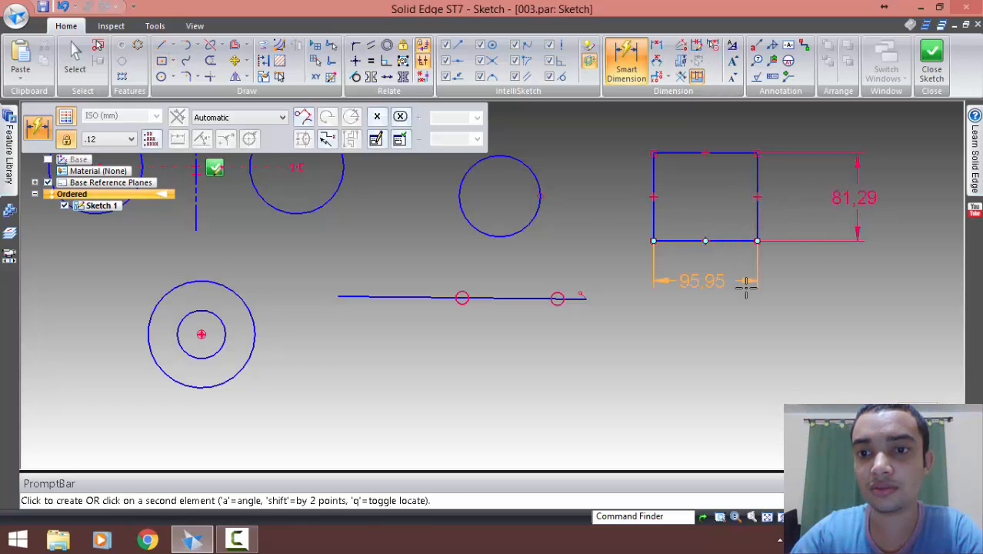
{"action": "left_click", "coordinate": [753, 295]}
{"action": "left_click", "coordinate": [693, 216]}
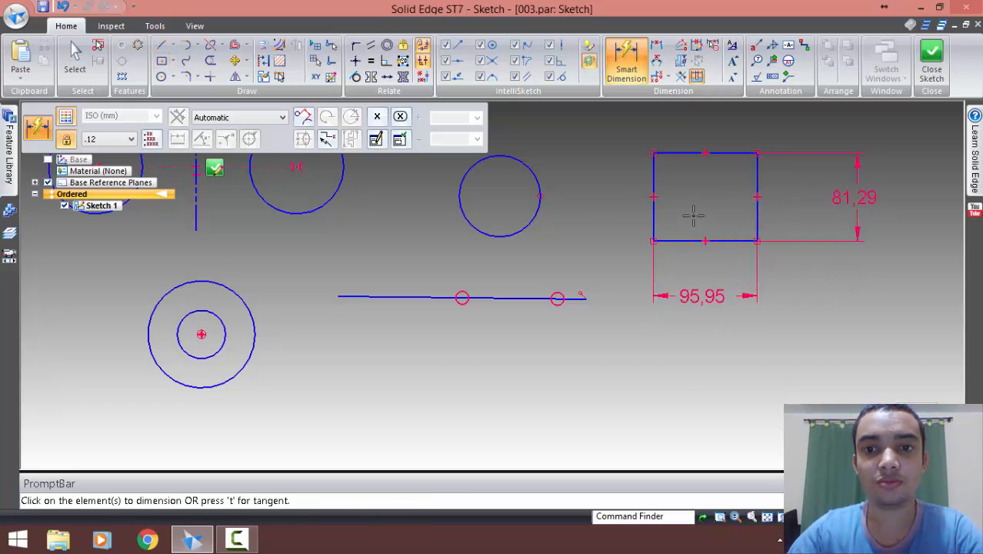
Apply a Lock relationship to the rectangle's upper-left corner
{"action": "middle_click_drag", "start_coordinate": [700, 212], "coordinate": [573, 215], "text": "shift"}
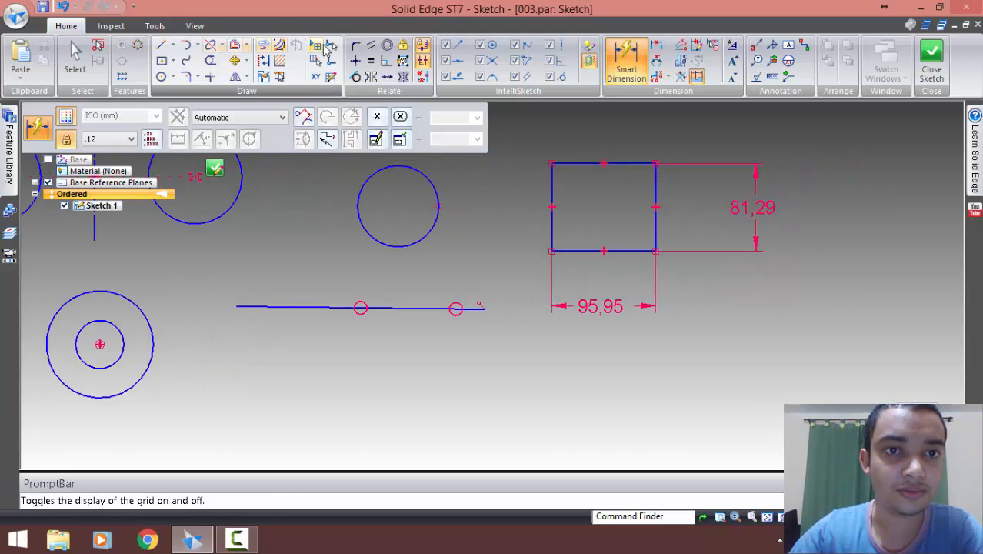
{"action": "left_click", "coordinate": [404, 45]}
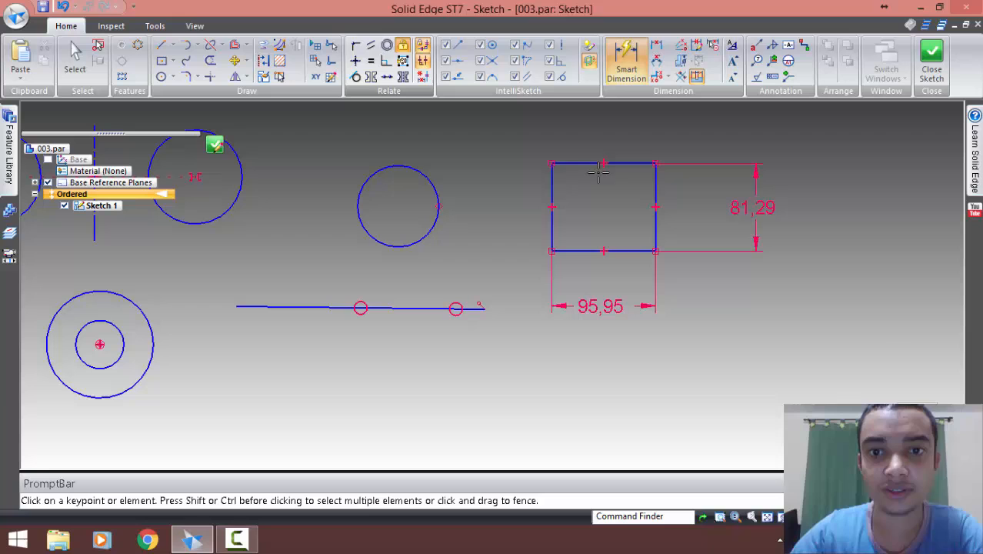
{"action": "left_click", "coordinate": [551, 162]}
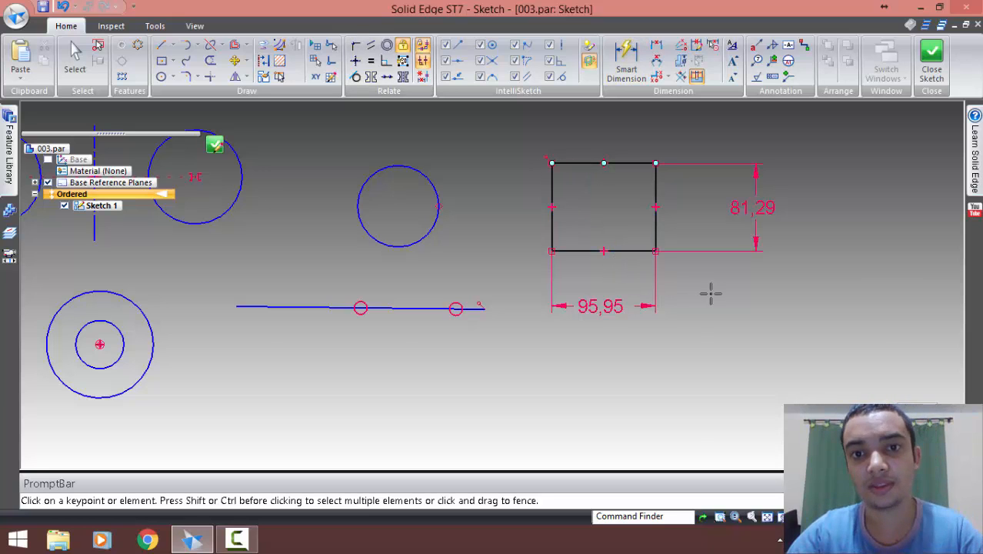
{"action": "key", "text": "Escape"}
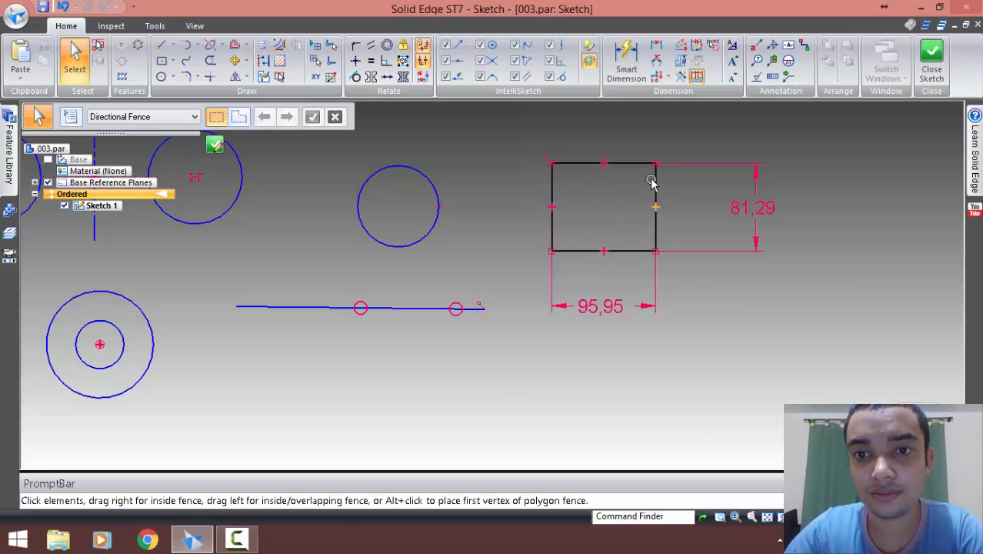
Try to move the locked rectangle by its edges and its lower-right corner, and clear the selection
{"action": "left_click", "coordinate": [652, 181]}
{"action": "left_click", "coordinate": [634, 163]}
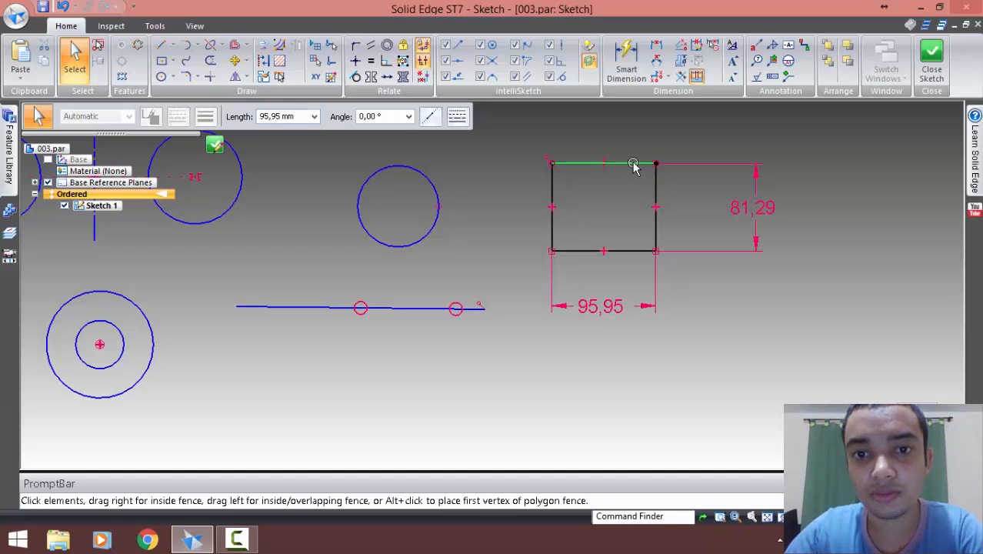
{"action": "left_click", "coordinate": [551, 190]}
{"action": "left_click", "coordinate": [638, 251]}
{"action": "left_click_drag", "start_coordinate": [656, 251], "coordinate": [757, 317]}
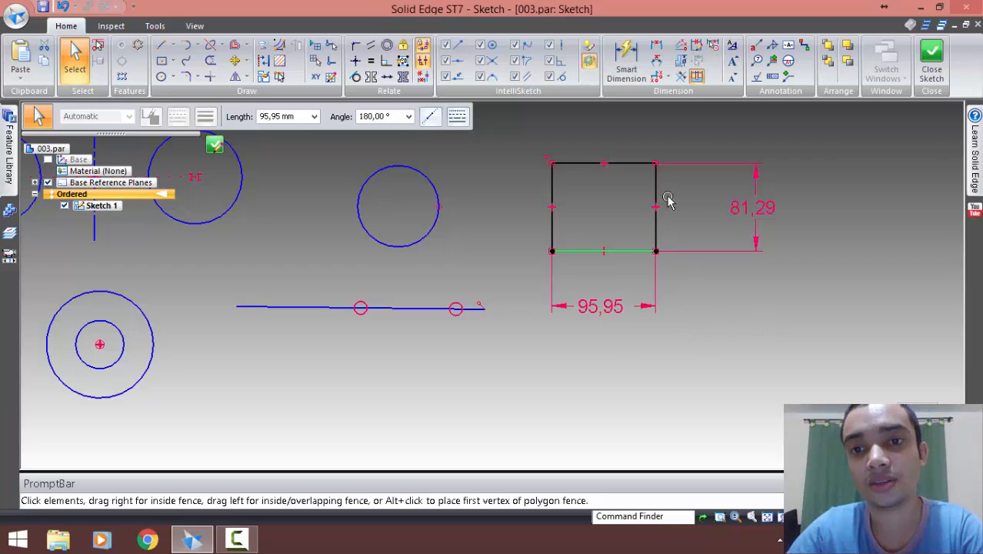
{"action": "key", "text": "Escape"}
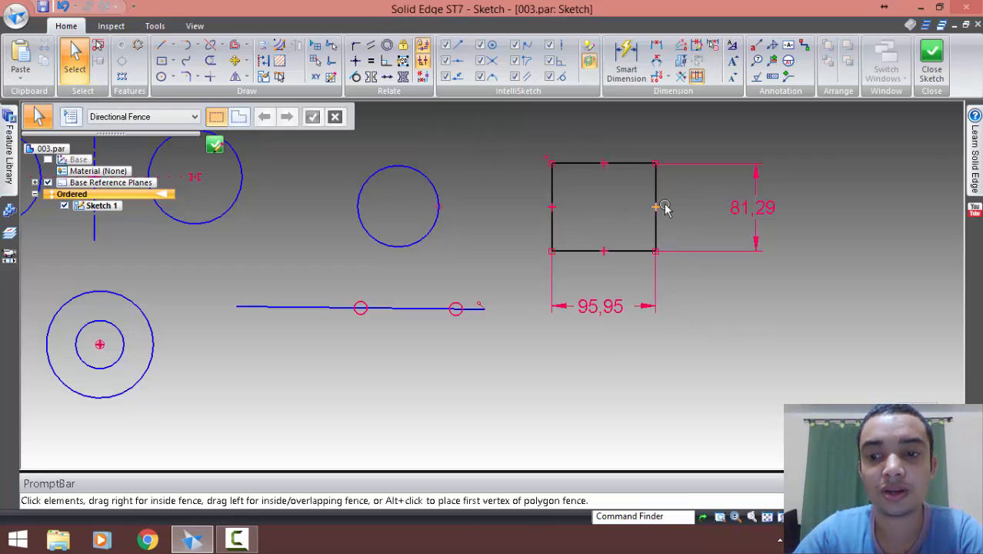